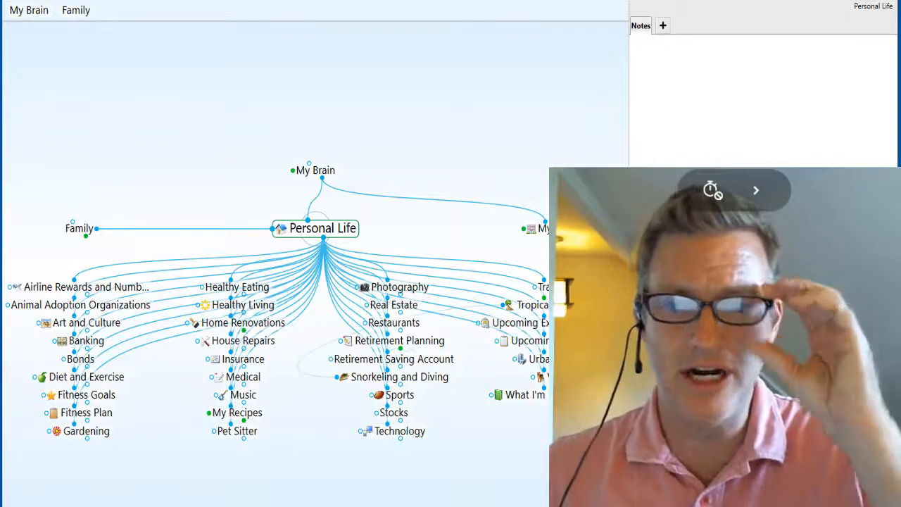
# - Browse the My Work thought and its Marketing, Sales and Customer Service children, returning to My Work
pyautogui.click(555, 229)
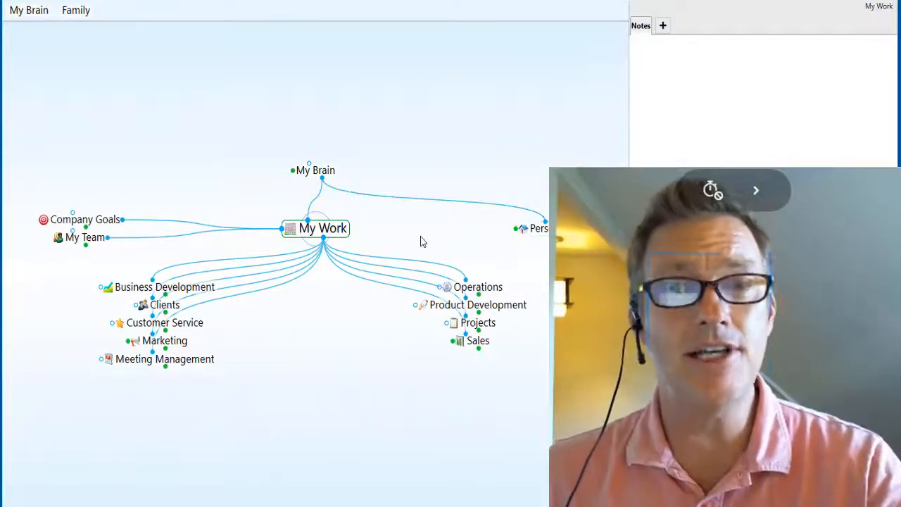
pyautogui.click(163, 340)
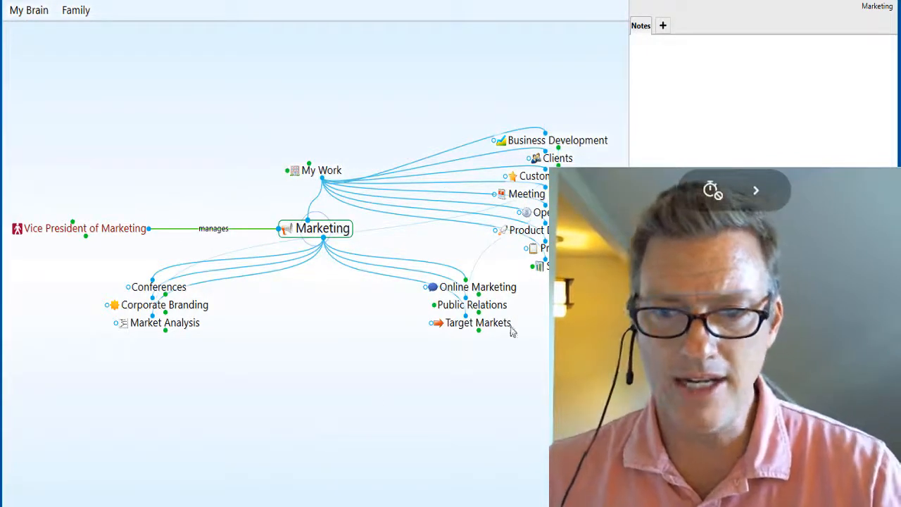
pyautogui.click(556, 266)
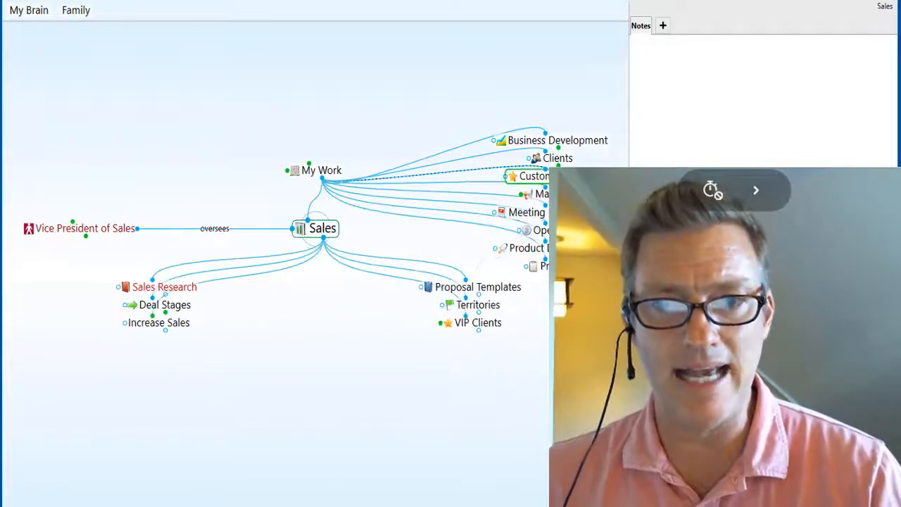
pyautogui.click(528, 176)
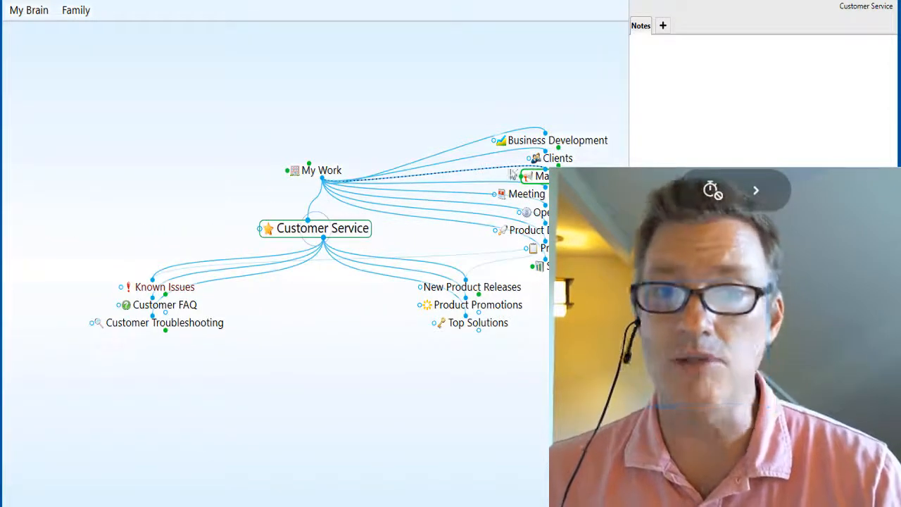
pyautogui.click(321, 172)
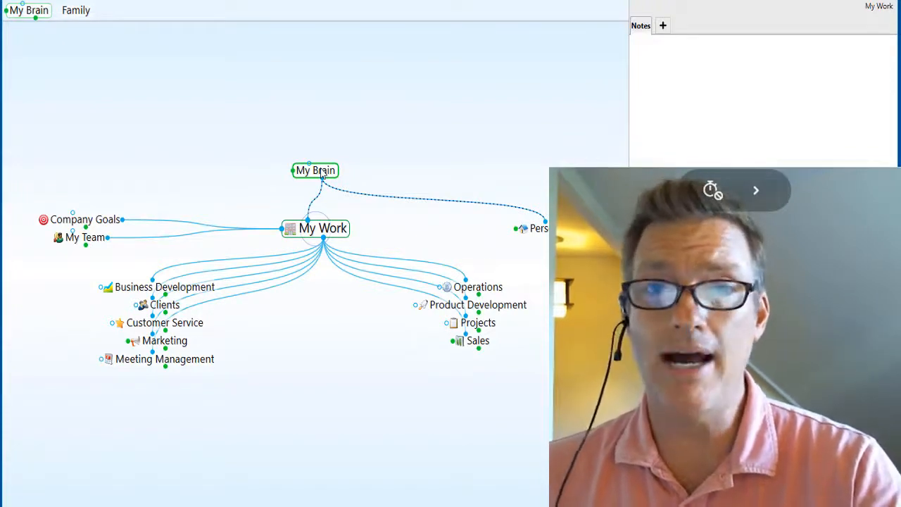
# - Make Personal Life the active thought and create a child thought named Travel under it
pyautogui.click(532, 229)
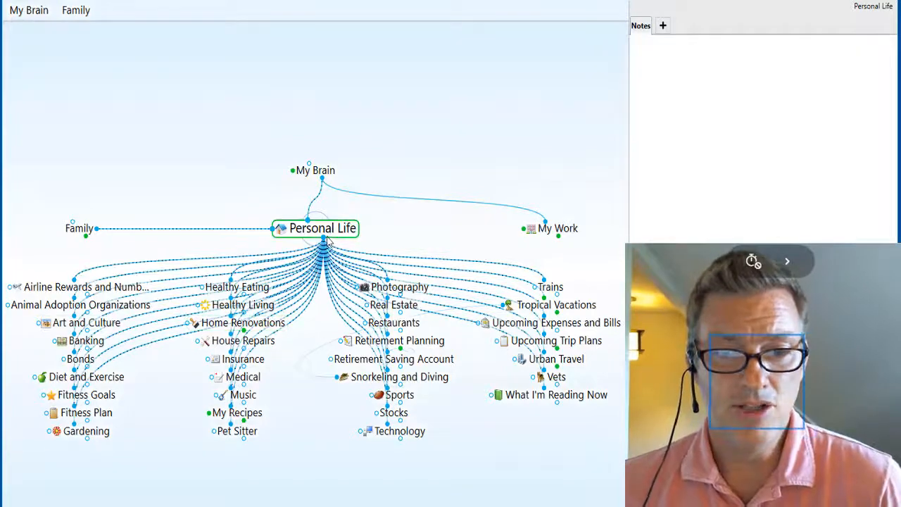
pyautogui.moveTo(323, 240); pyautogui.dragTo(295, 408)
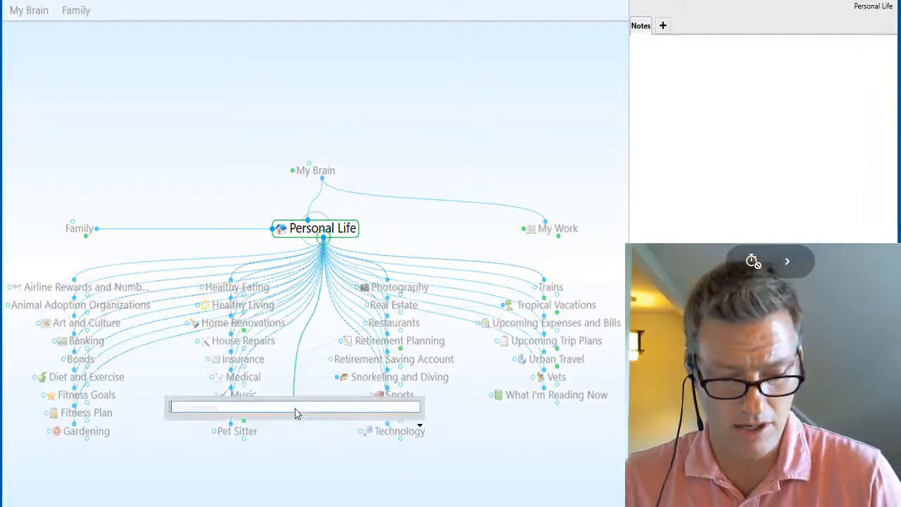
pyautogui.write('My Recipes')
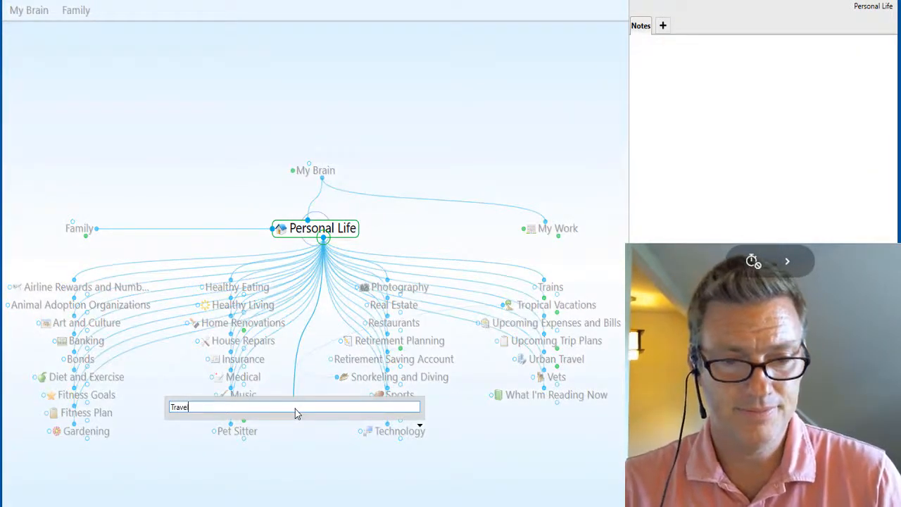
pyautogui.press('Return')
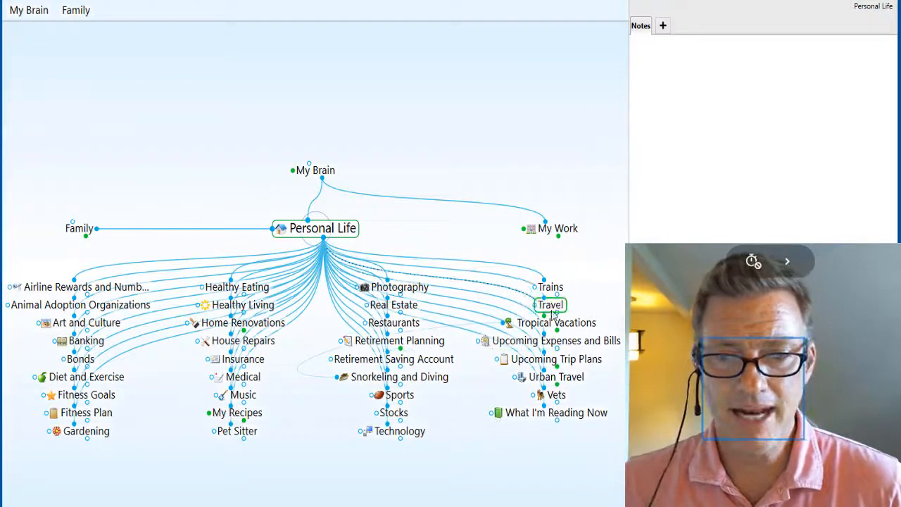
# - Move Snorkeling and Diving, Airline Rewards and Numbers, Trains, Upcoming Trip Plans, Urban Travel and Tropical Vacations from Personal Life to beneath Travel
pyautogui.click(552, 308)
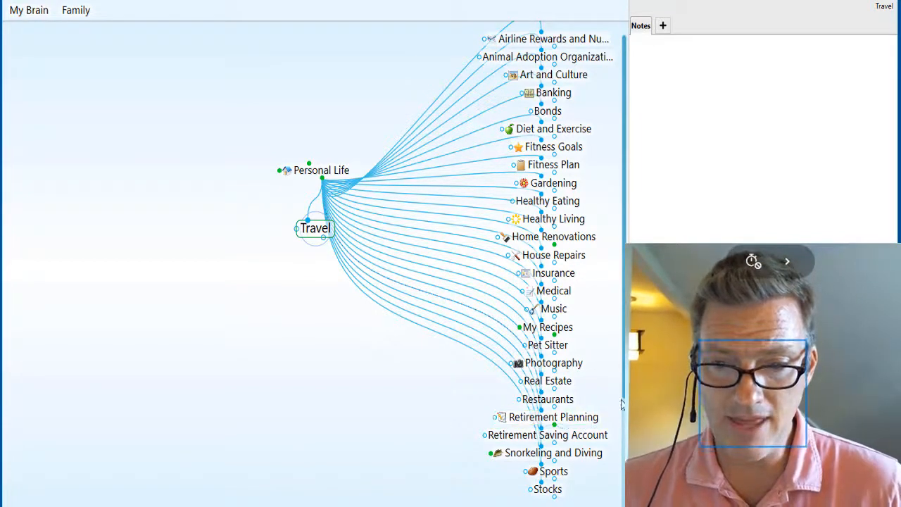
pyautogui.moveTo(592, 454); pyautogui.dragTo(217, 346)
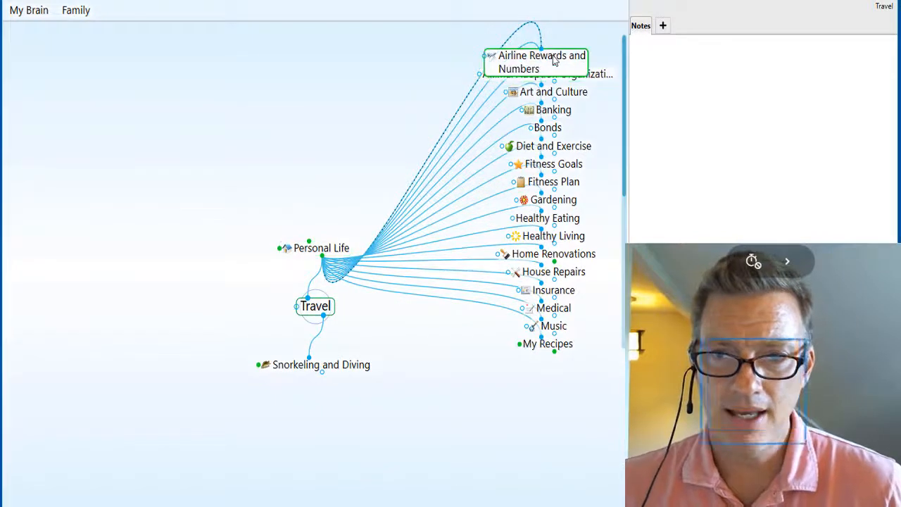
pyautogui.moveTo(533, 57); pyautogui.dragTo(360, 427)
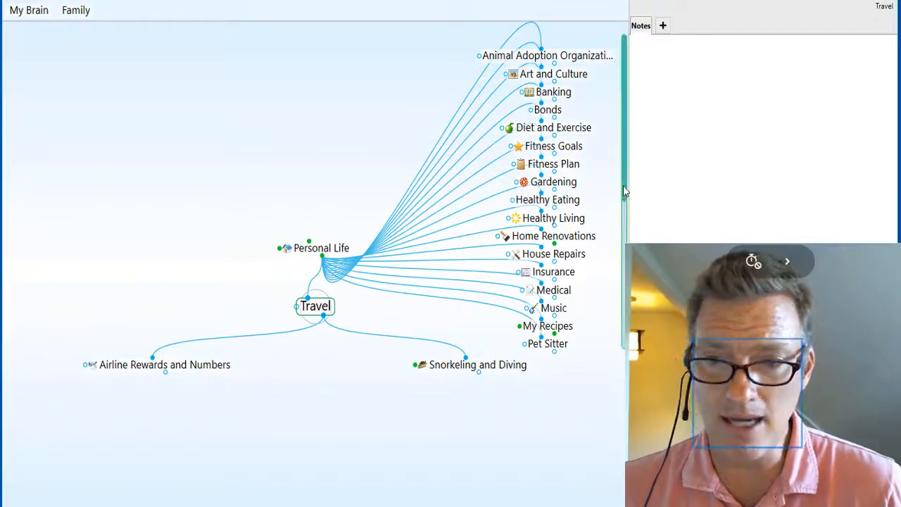
pyautogui.moveTo(623, 188); pyautogui.dragTo(609, 306)
pyautogui.moveTo(552, 296); pyautogui.dragTo(332, 430)
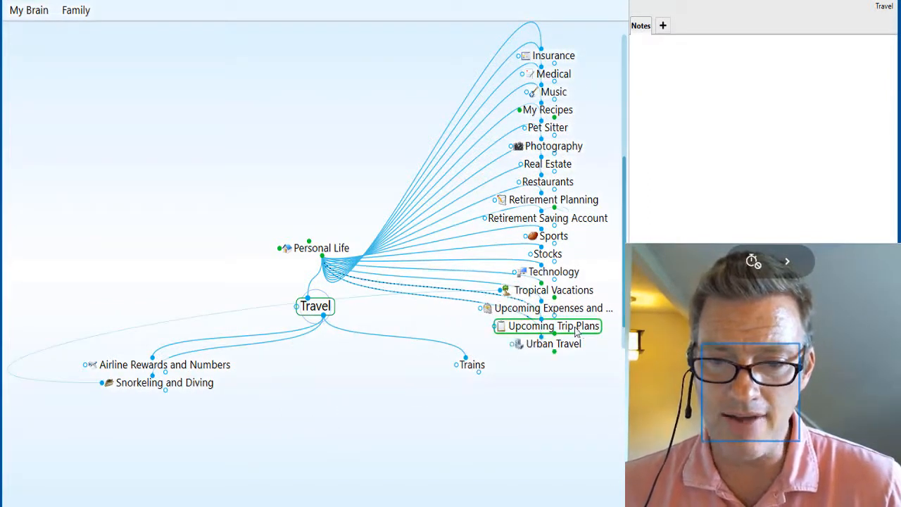
pyautogui.moveTo(553, 326); pyautogui.dragTo(338, 419)
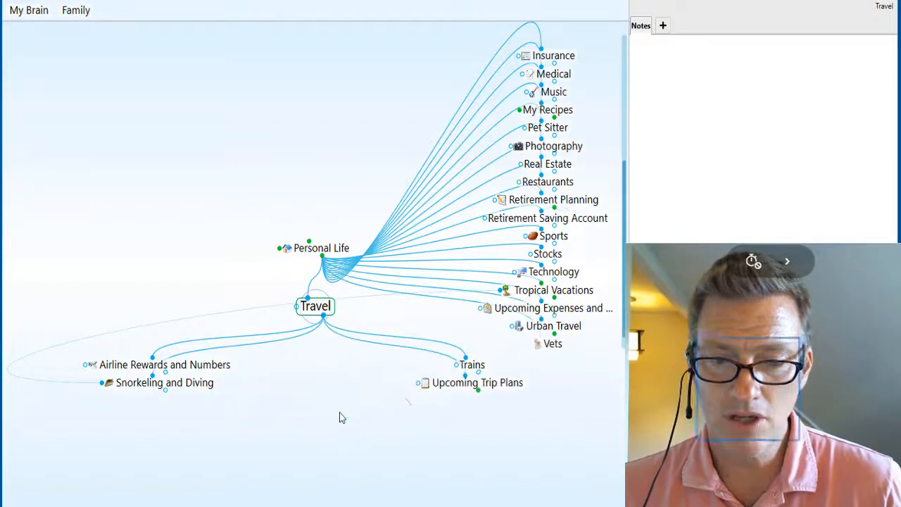
pyautogui.moveTo(563, 332); pyautogui.dragTo(317, 427)
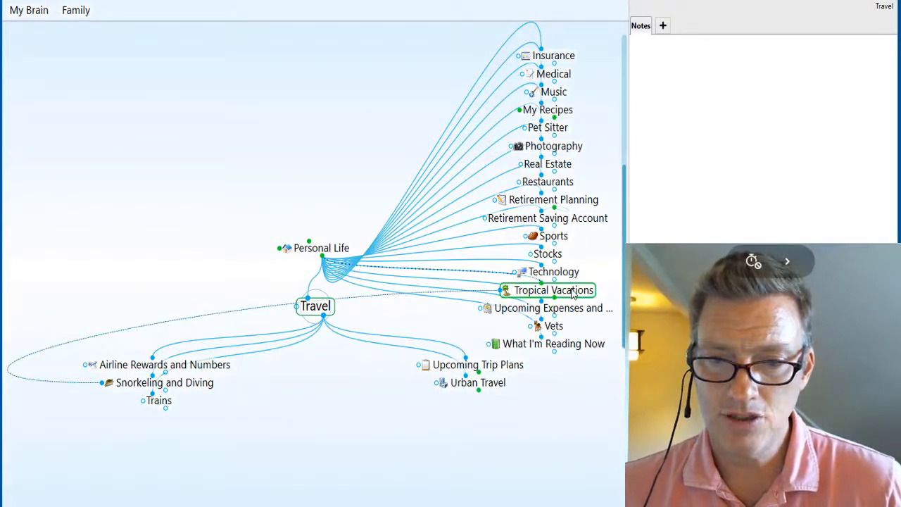
pyautogui.moveTo(573, 295); pyautogui.dragTo(314, 422)
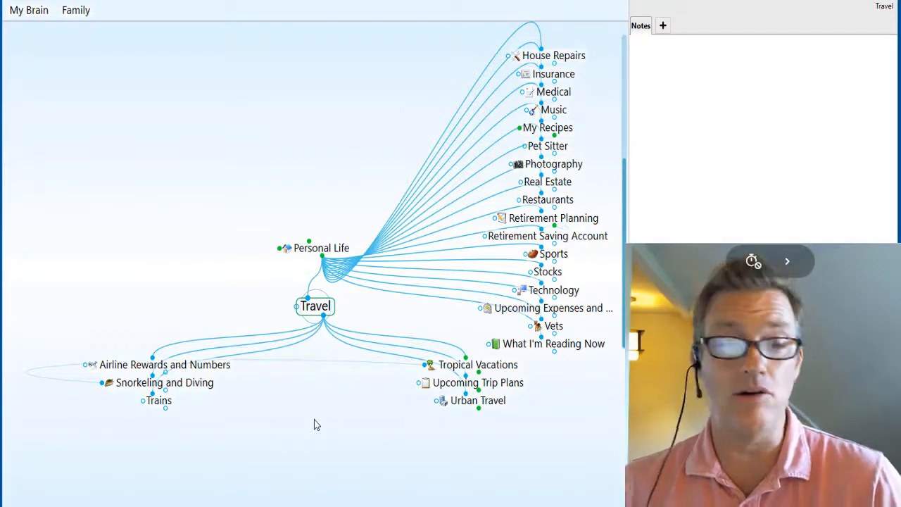
# - Return to the Personal Life thought and create a child thought named Hobbies under it
pyautogui.click(330, 249)
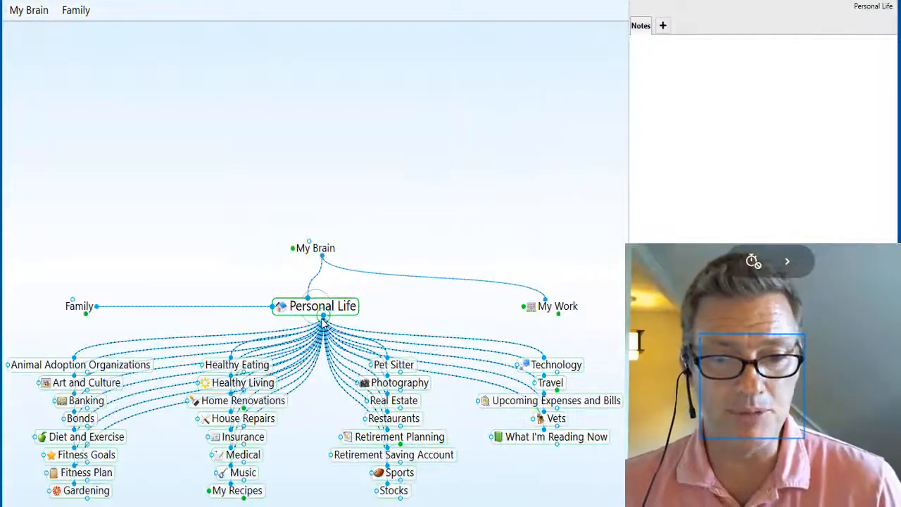
pyautogui.moveTo(297, 473); pyautogui.dragTo(298, 472)
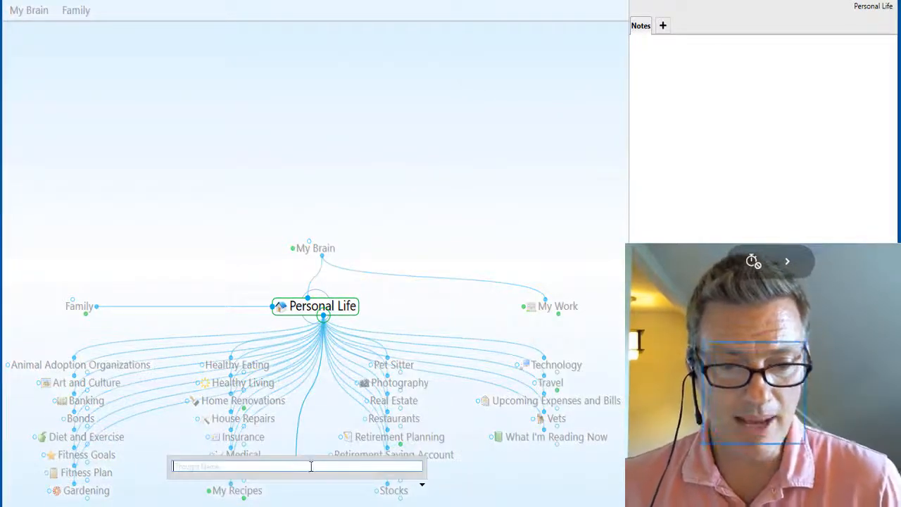
pyautogui.write('Hobbies')
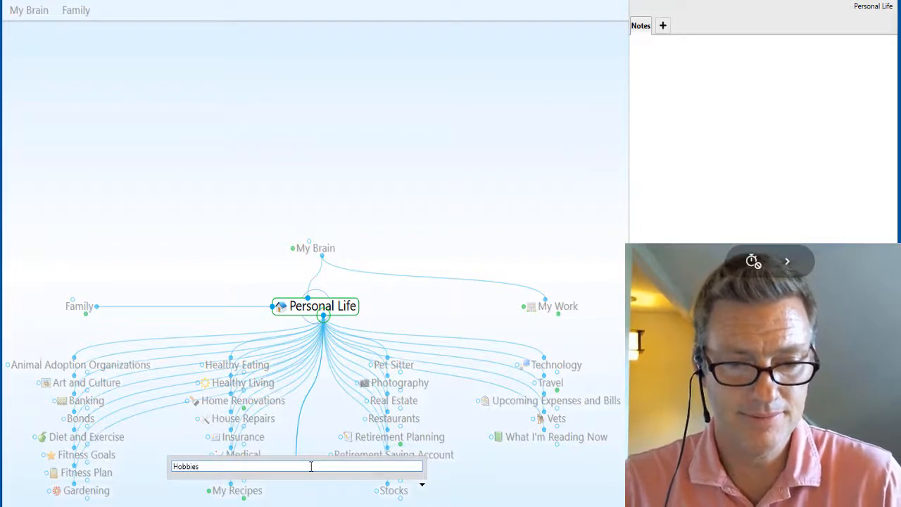
pyautogui.press('Return')
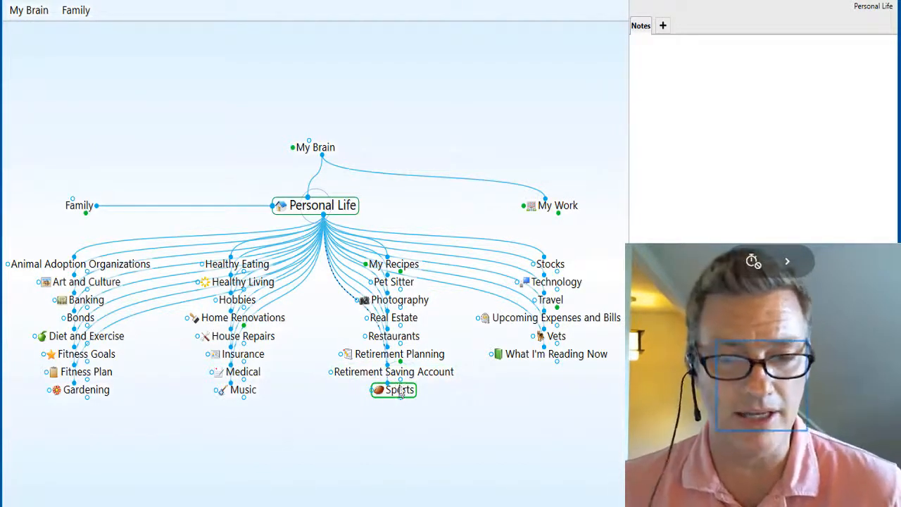
# - Link Sports as a child of Hobbies and unlink it from Personal Life
pyautogui.moveTo(400, 376); pyautogui.dragTo(428, 459)
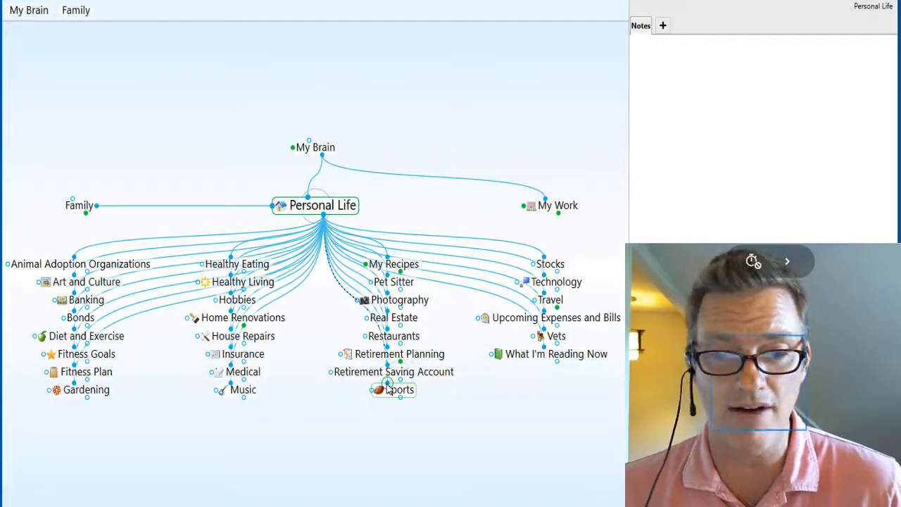
pyautogui.moveTo(388, 390)
pyautogui.mouseDown()
pyautogui.moveTo(277, 366)
pyautogui.moveTo(211, 340)
pyautogui.moveTo(221, 293)
pyautogui.moveTo(238, 305)
pyautogui.mouseUp()
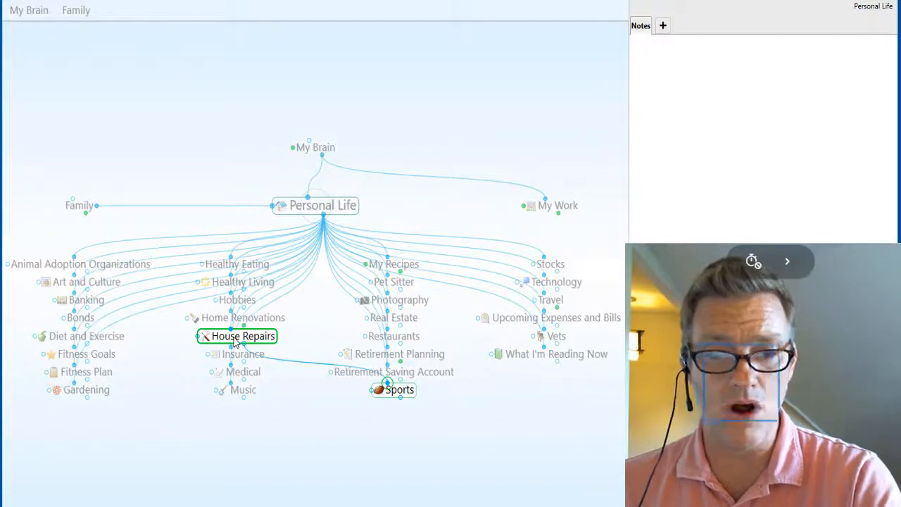
pyautogui.click(236, 301)
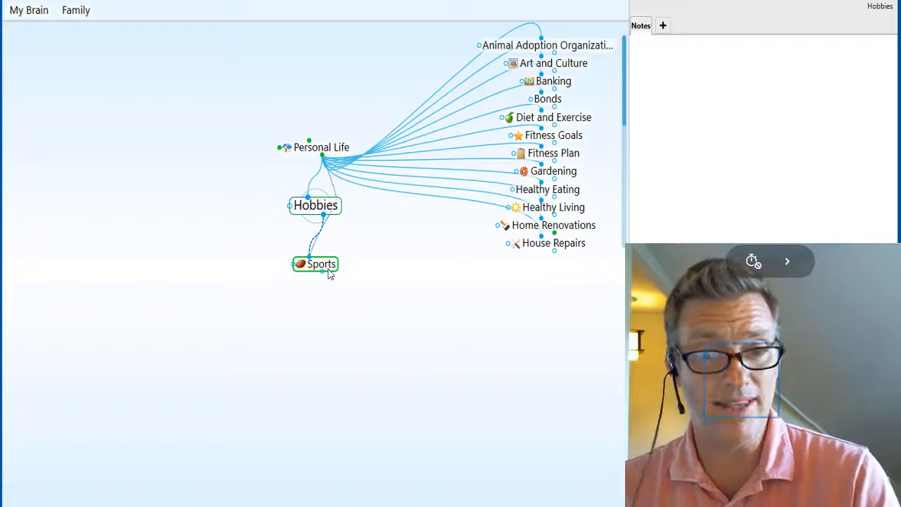
pyautogui.rightClick(335, 195)
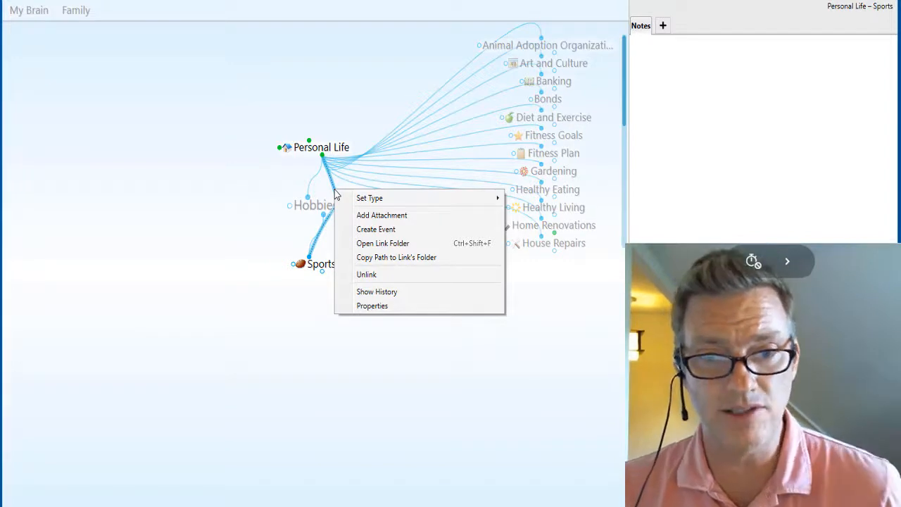
pyautogui.click(371, 279)
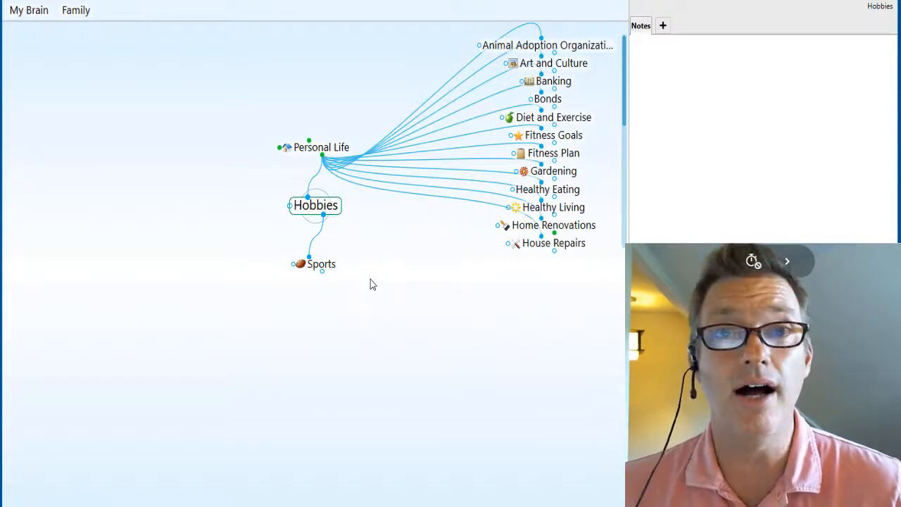
# - From Personal Life, link Music and House Repairs as children of Hobbies and make Hobbies the active thought
pyautogui.click(321, 150)
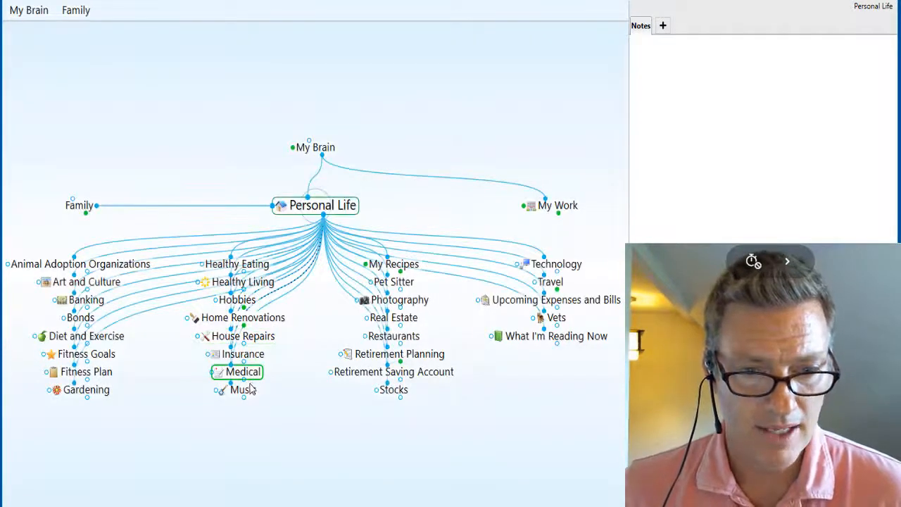
pyautogui.moveTo(230, 386); pyautogui.dragTo(231, 303)
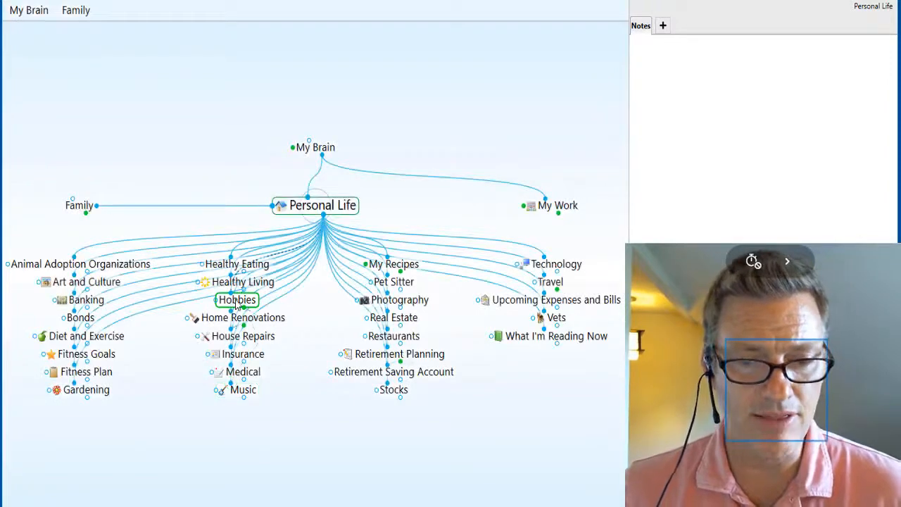
pyautogui.click(233, 302)
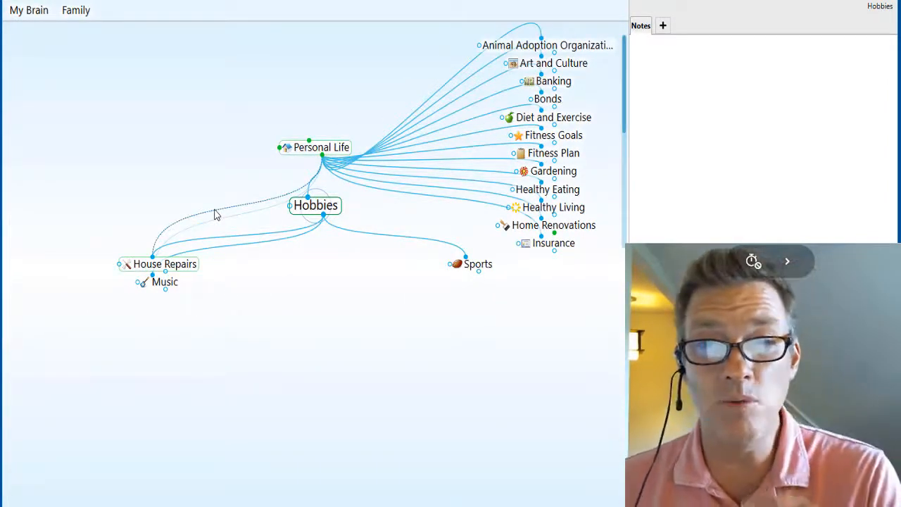
# - Unlink House Repairs and Music from Personal Life, keeping both beneath Hobbies
pyautogui.click(215, 211)
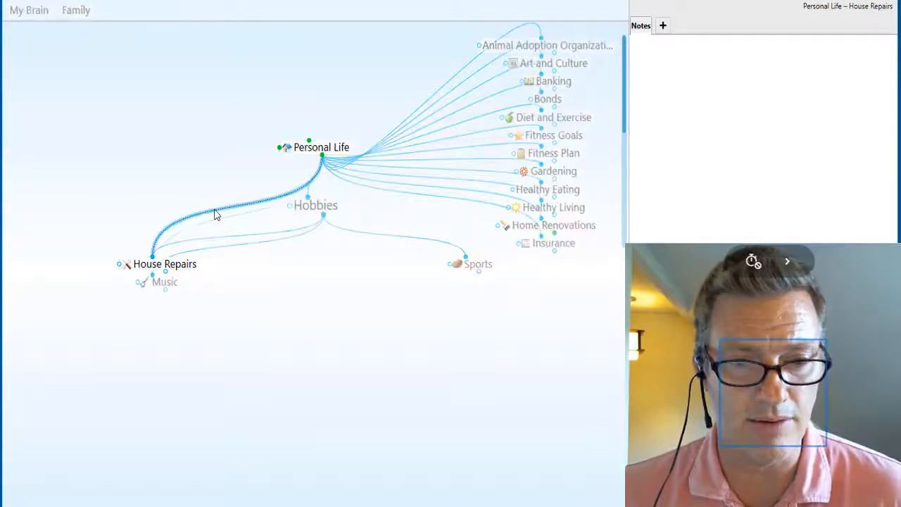
pyautogui.rightClick(214, 211)
pyautogui.click(245, 295)
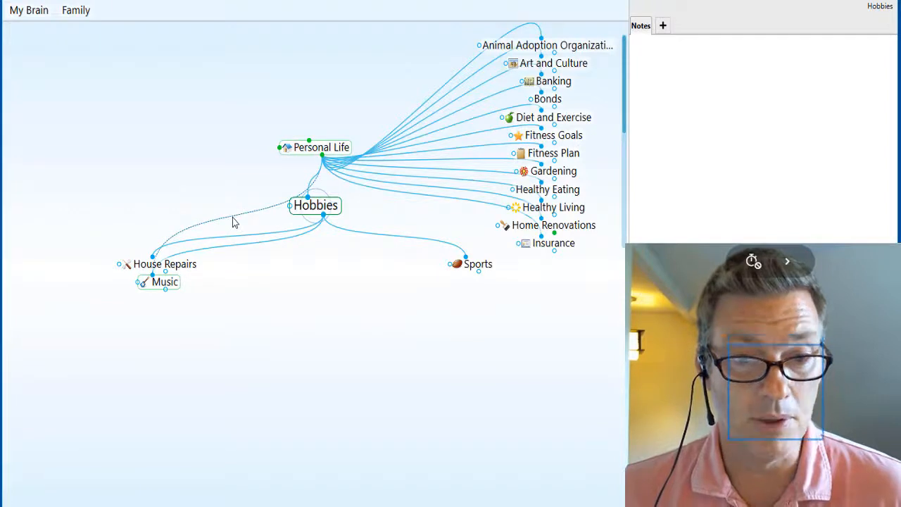
pyautogui.rightClick(234, 222)
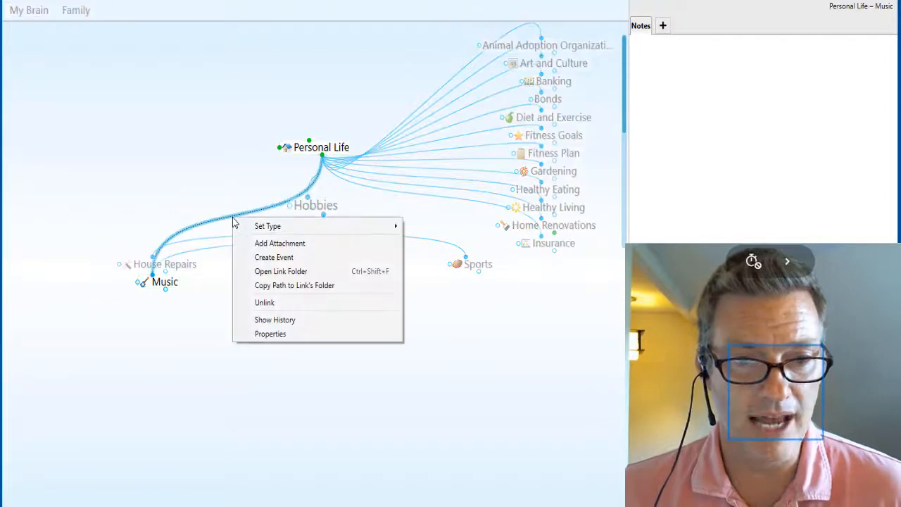
pyautogui.click(268, 306)
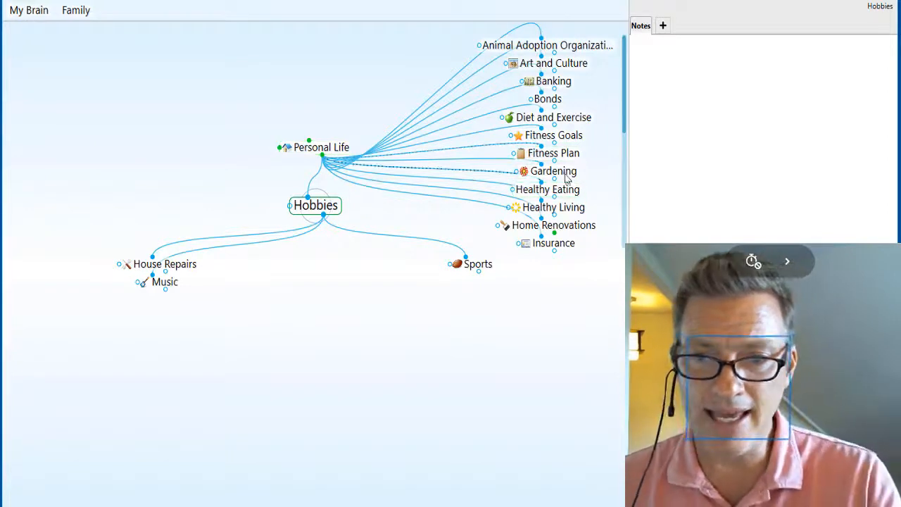
# - Move the Gardening, Art and Culture, and Photography thoughts from Personal Life to beneath Hobbies
pyautogui.moveTo(567, 178); pyautogui.dragTo(291, 370)
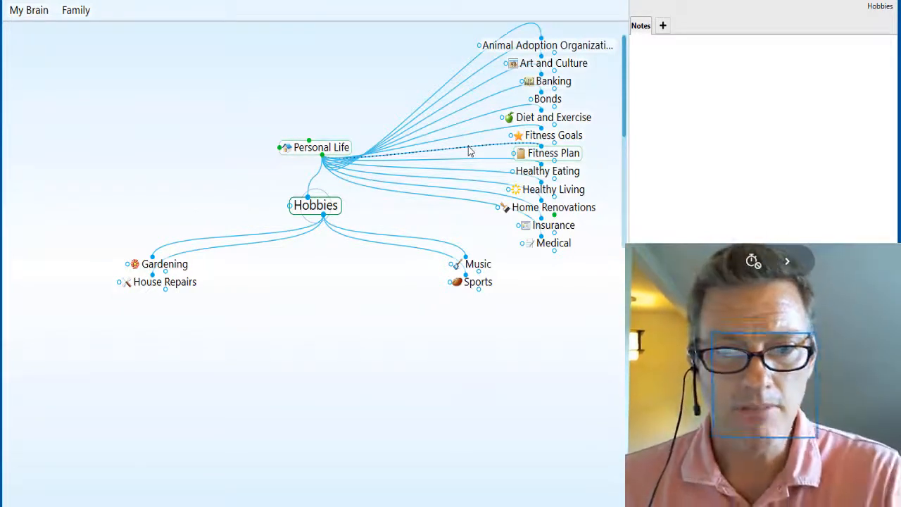
pyautogui.moveTo(556, 65); pyautogui.dragTo(278, 382)
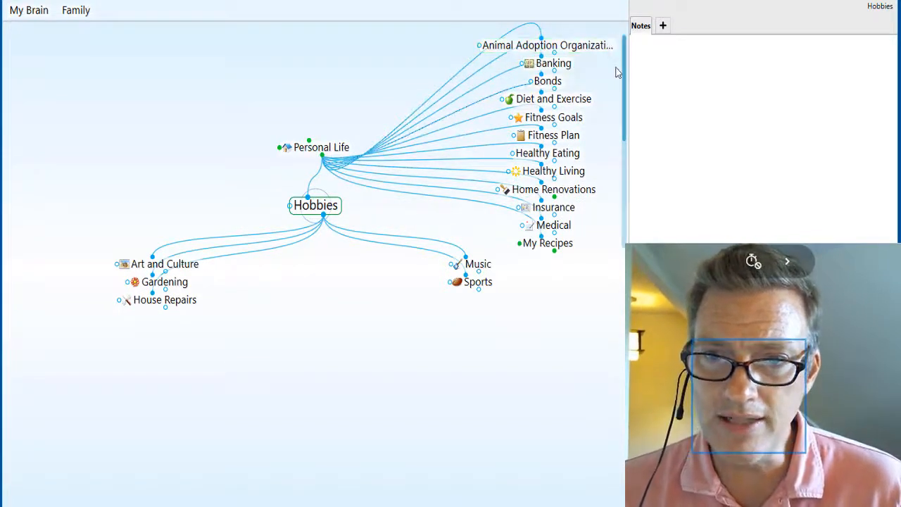
pyautogui.moveTo(622, 84); pyautogui.dragTo(617, 138)
pyautogui.moveTo(556, 154); pyautogui.dragTo(349, 360)
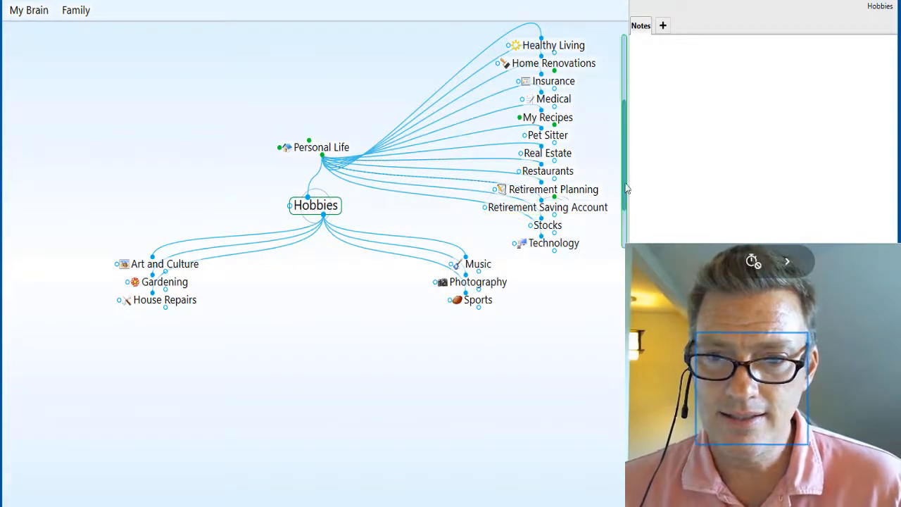
# - Move the Technology and What I'm Reading Now thoughts from Personal Life to beneath Hobbies
pyautogui.moveTo(554, 243); pyautogui.dragTo(286, 332)
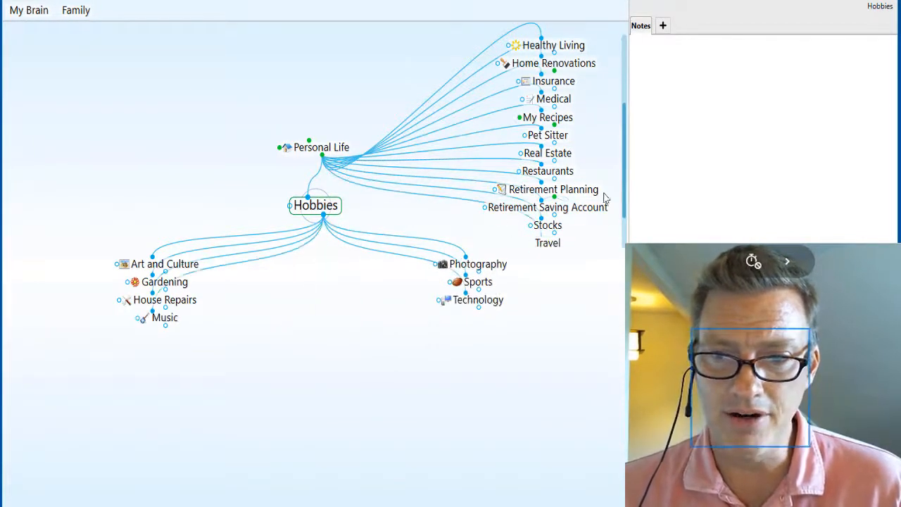
pyautogui.moveTo(624, 169); pyautogui.dragTo(621, 243)
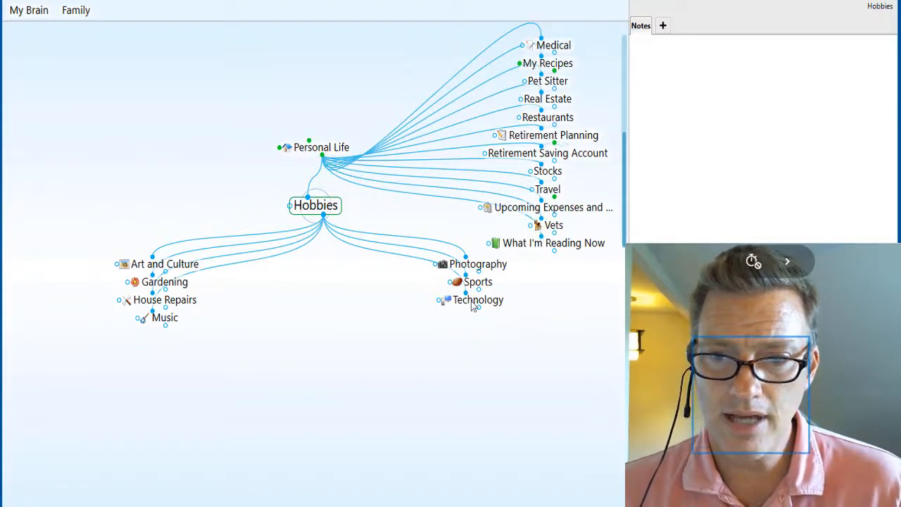
pyautogui.moveTo(563, 246); pyautogui.dragTo(307, 352)
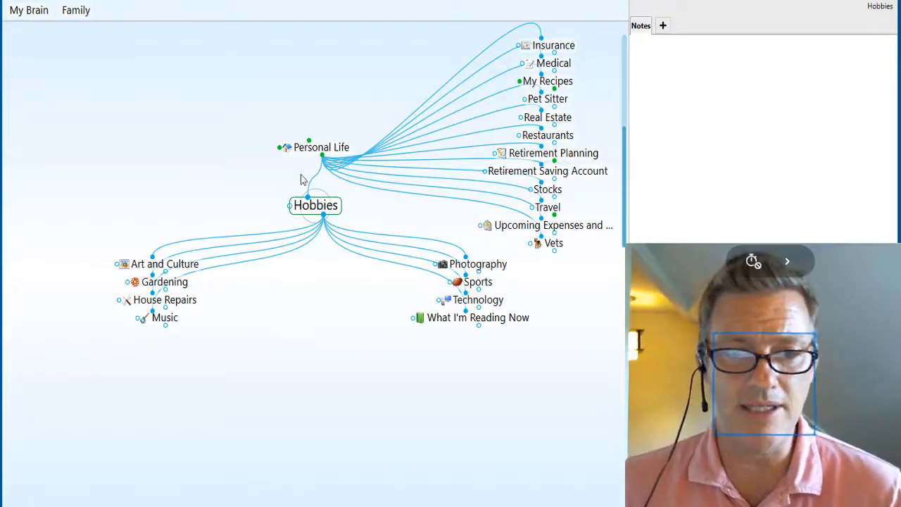
# - Create a Pets child thought under Personal Life, make it the active thought, and move Pet Sitter beneath it
pyautogui.click(309, 148)
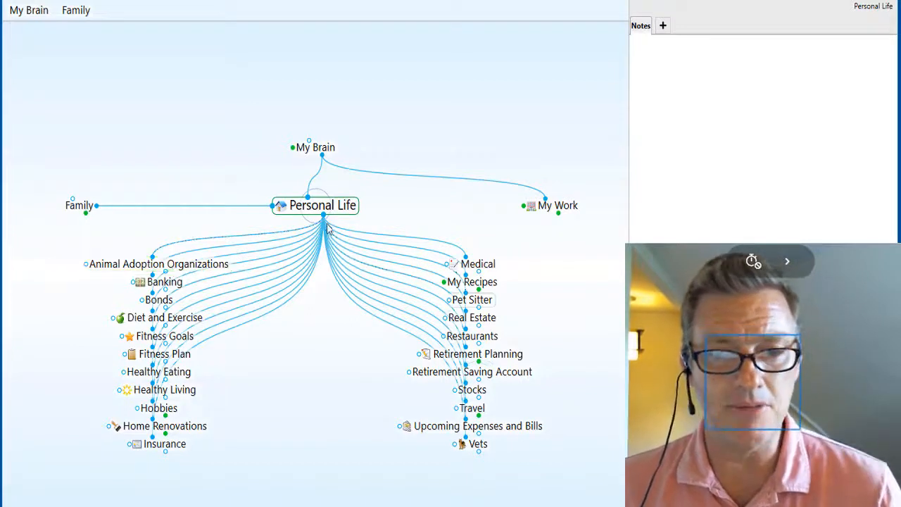
pyautogui.moveTo(322, 217); pyautogui.dragTo(295, 399)
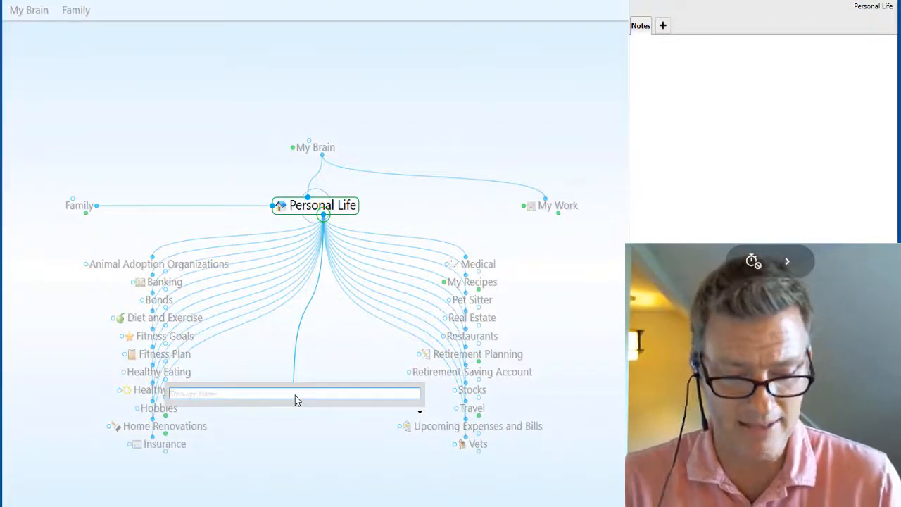
pyautogui.write('dets')
pyautogui.press('Return')
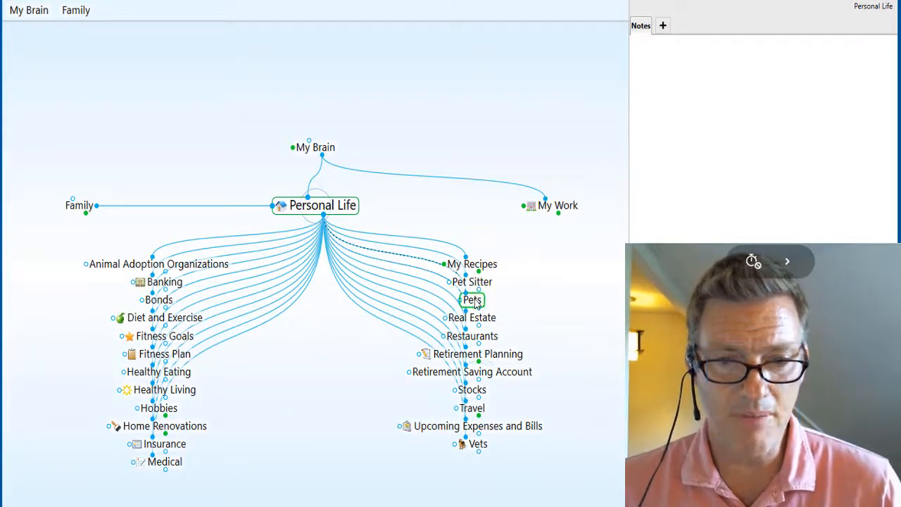
pyautogui.click(473, 301)
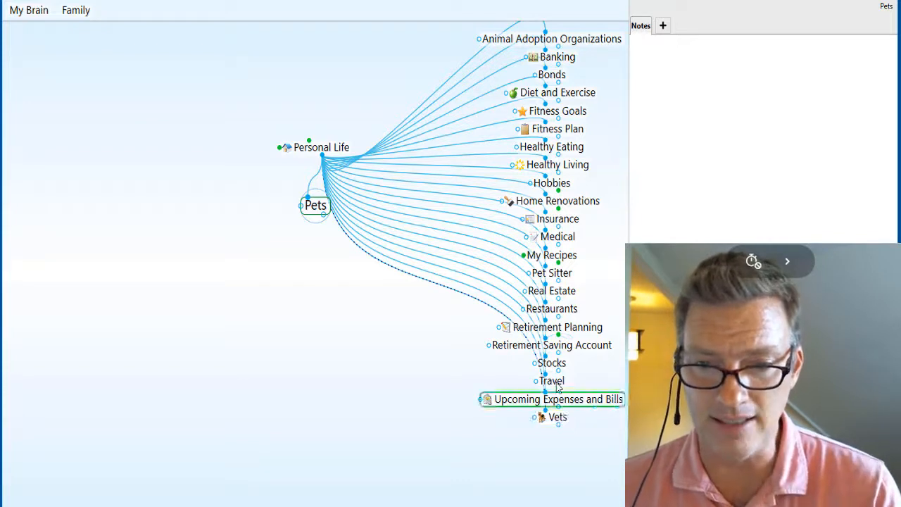
pyautogui.moveTo(559, 277); pyautogui.dragTo(287, 376)
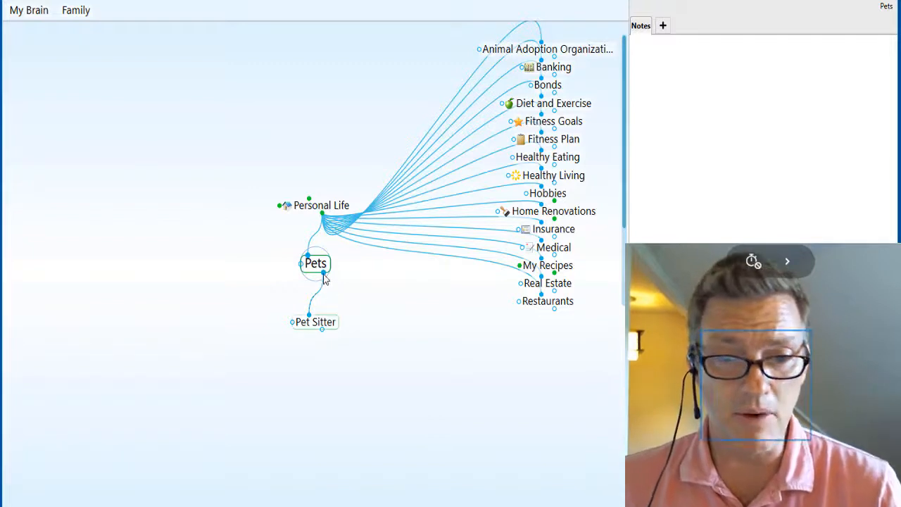
# - Link the existing Vets thought as a child of Pets
pyautogui.moveTo(323, 273); pyautogui.dragTo(413, 366)
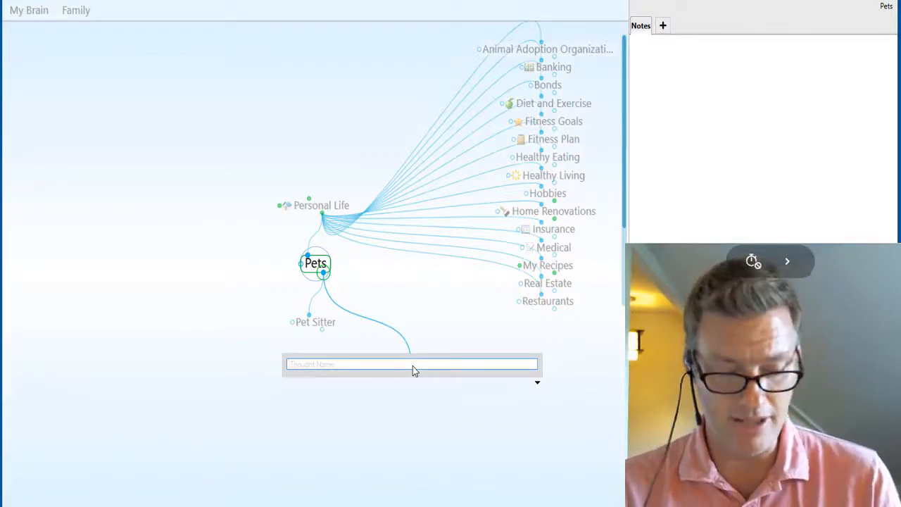
pyautogui.write('v')
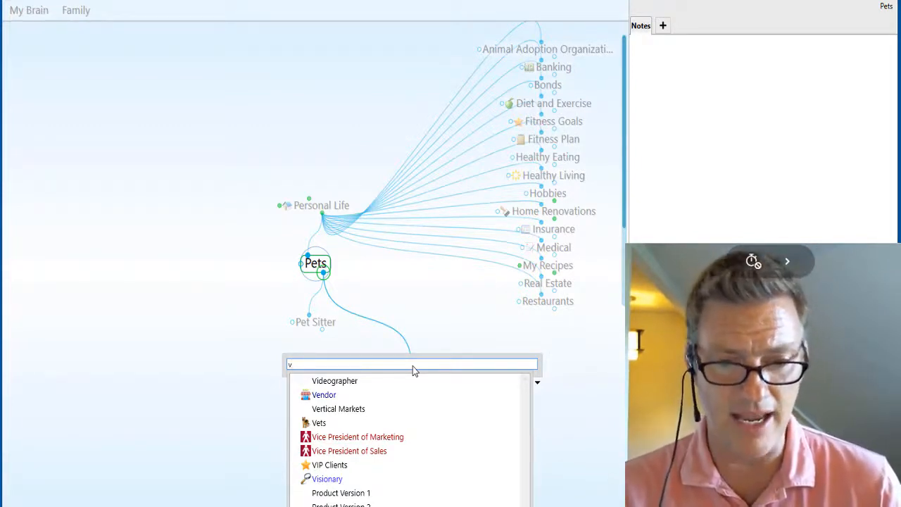
pyautogui.write('ets')
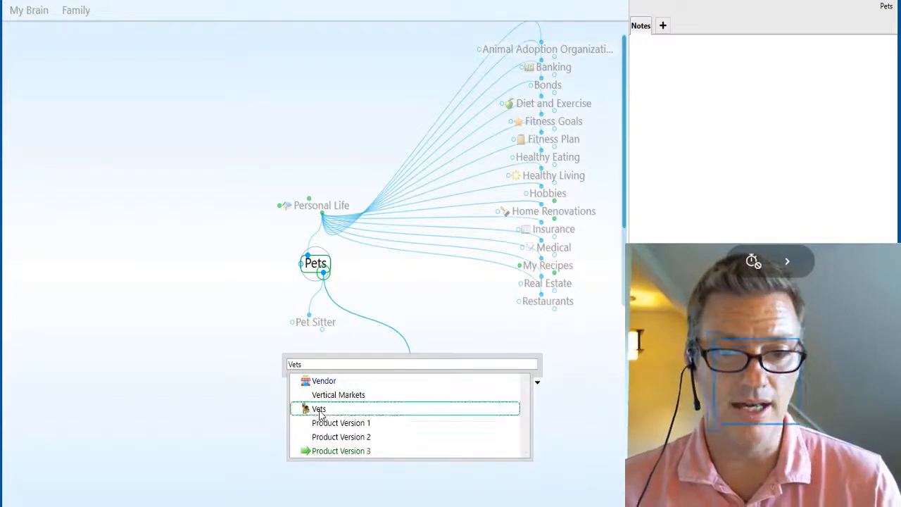
pyautogui.click(319, 411)
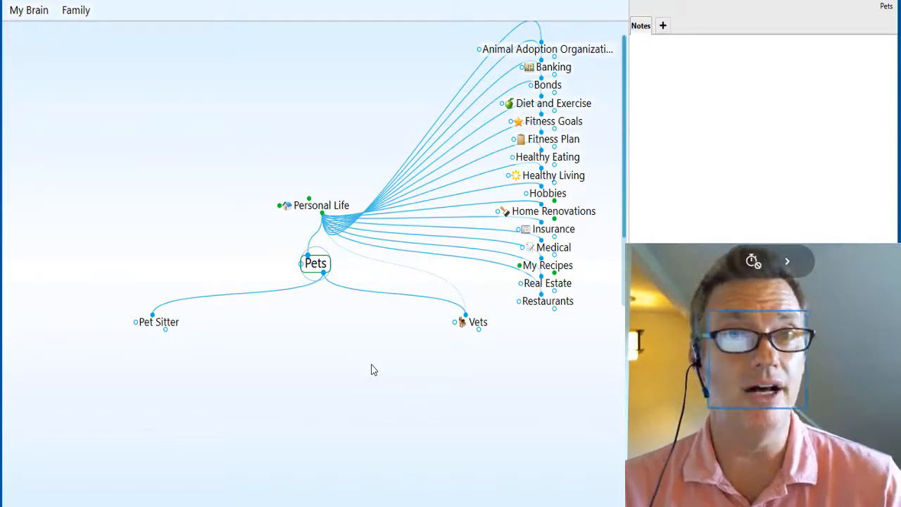
# - Unlink Vets from Personal Life and move Animal Adoption Organizations from Personal Life to beneath Pets
pyautogui.rightClick(393, 268)
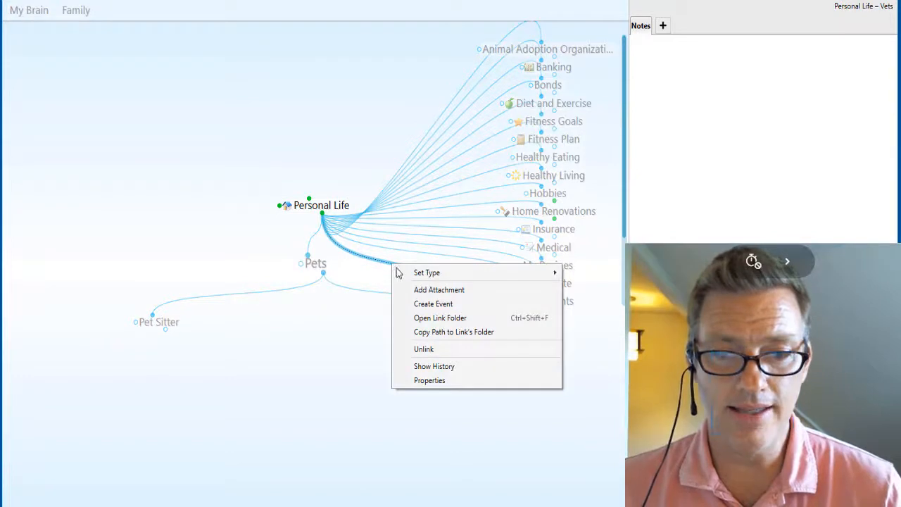
pyautogui.click(422, 350)
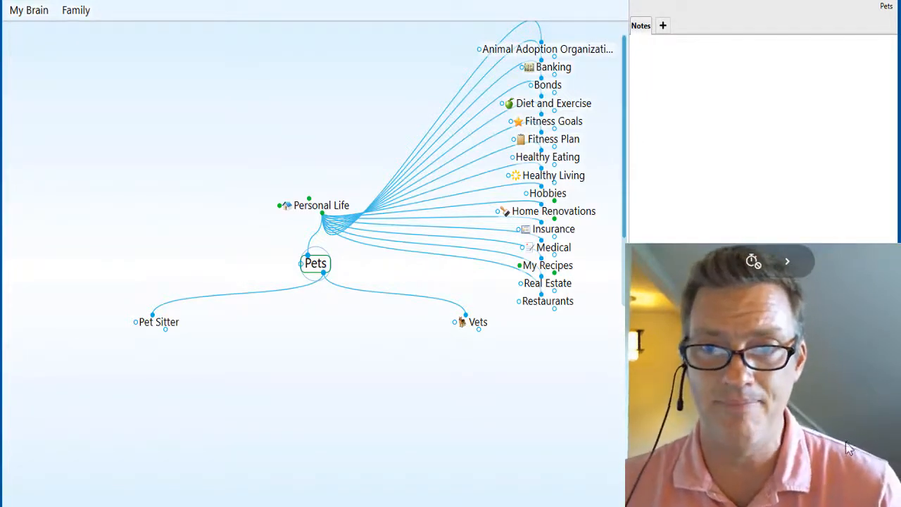
pyautogui.moveTo(591, 50); pyautogui.dragTo(310, 353)
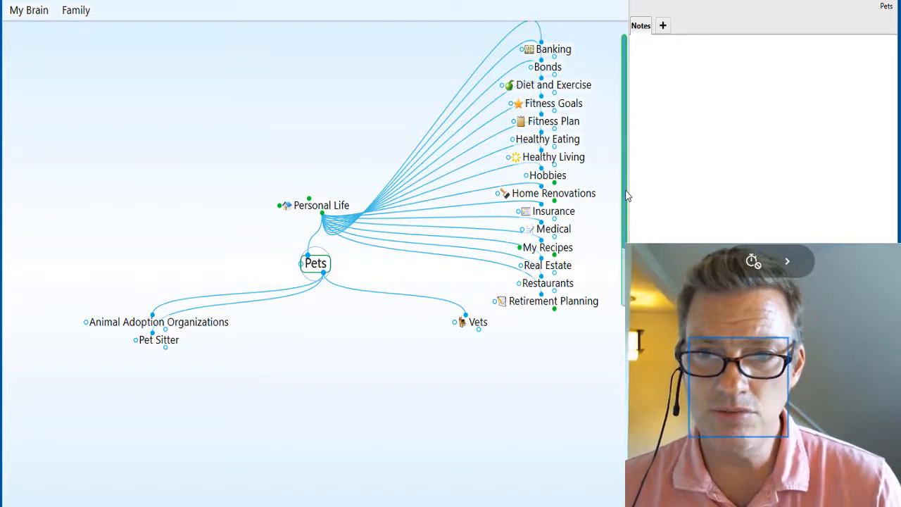
pyautogui.moveTo(627, 196); pyautogui.dragTo(624, 248)
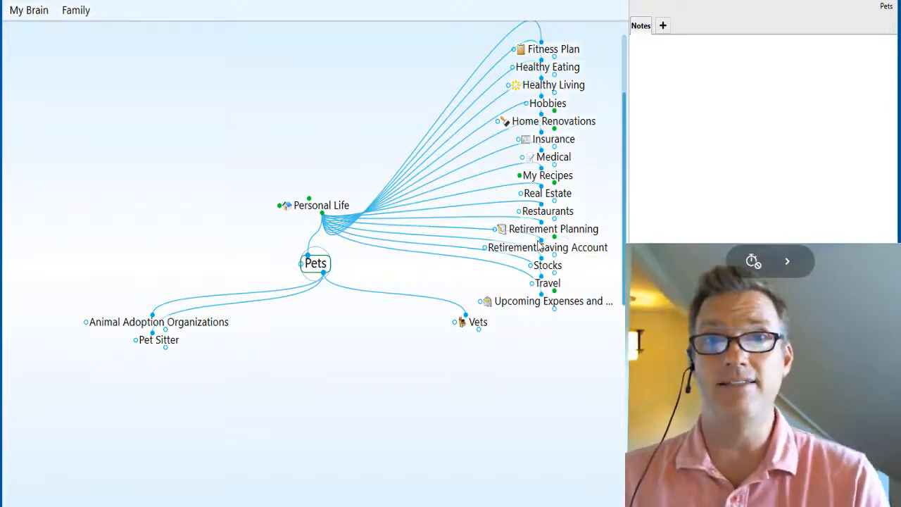
# - Return to Personal Life and create a child thought named Finance
pyautogui.click(321, 206)
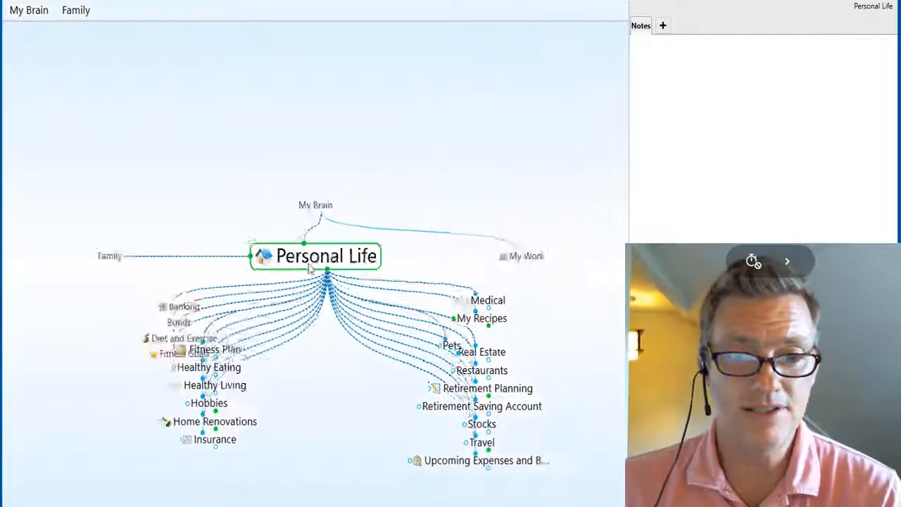
pyautogui.moveTo(322, 274); pyautogui.dragTo(307, 402)
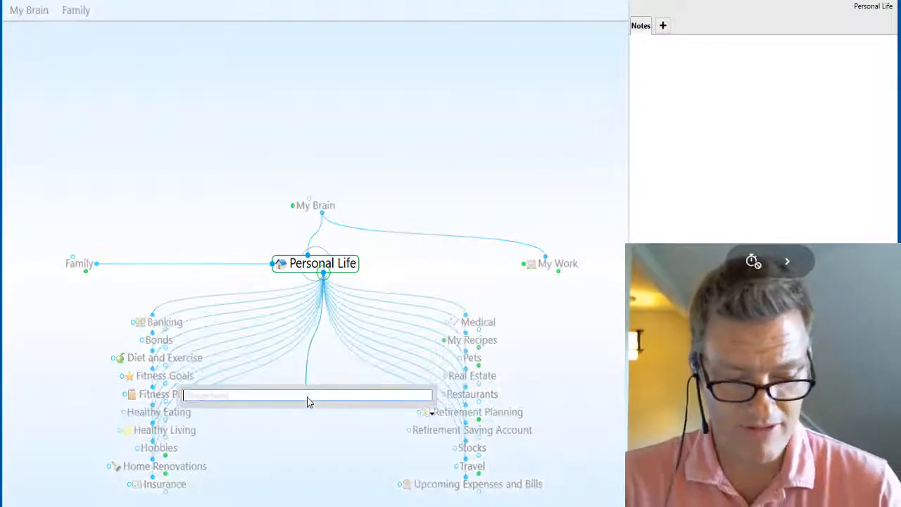
pyautogui.write('Finance')
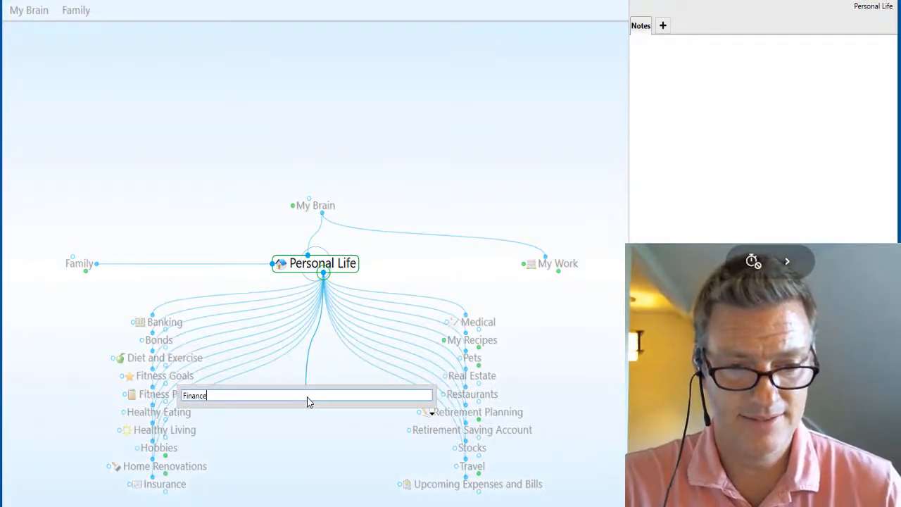
pyautogui.press('Return')
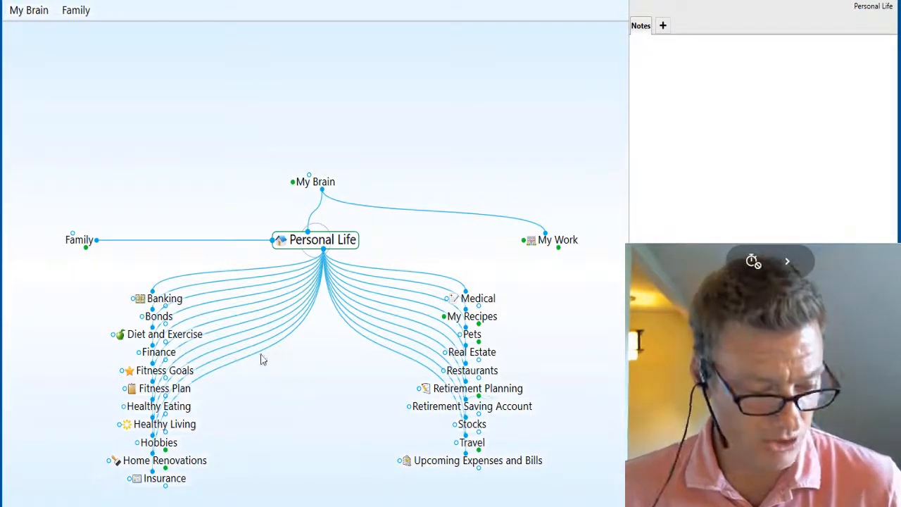
# - Add Banking and Bonds to the selection individually, and remove Bonds from it again
pyautogui.keyDown('ctrl'); pyautogui.click(162, 299); pyautogui.keyUp('ctrl')
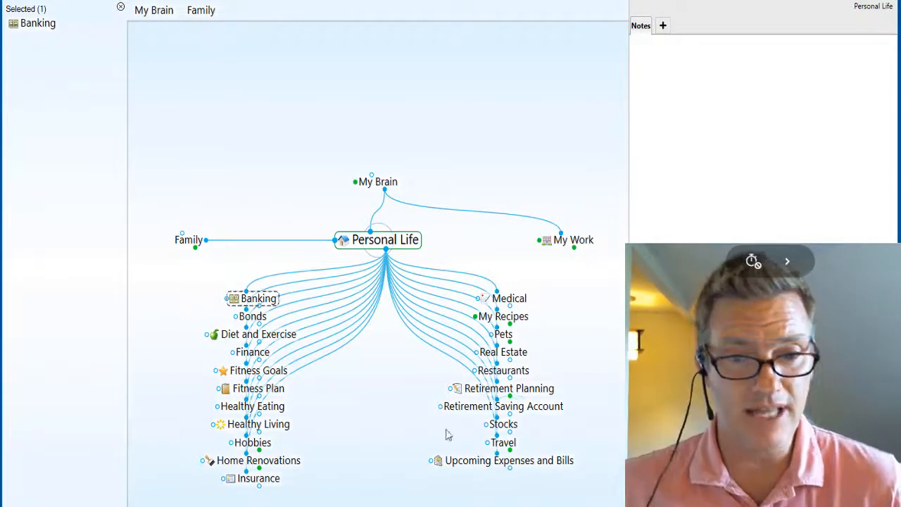
pyautogui.keyDown('ctrl'); pyautogui.click(255, 321); pyautogui.keyUp('ctrl')
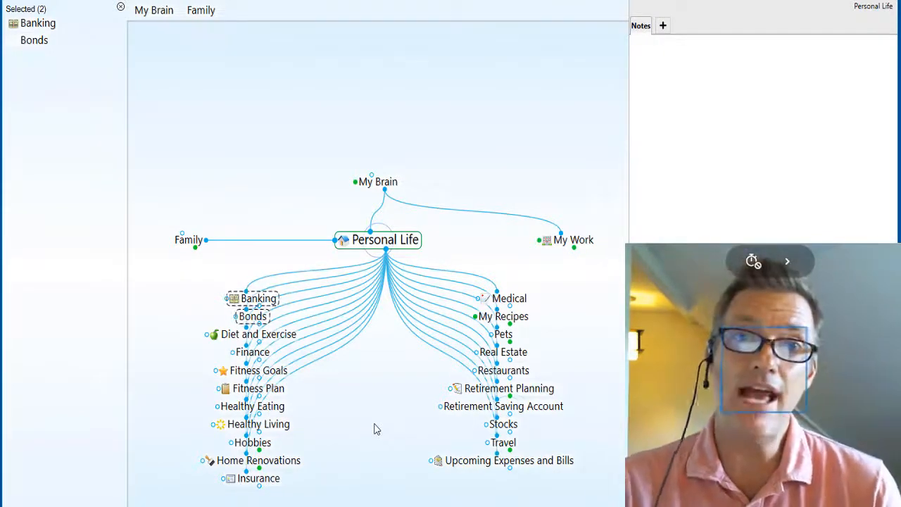
pyautogui.keyDown('ctrl'); pyautogui.click(257, 318); pyautogui.keyUp('ctrl')
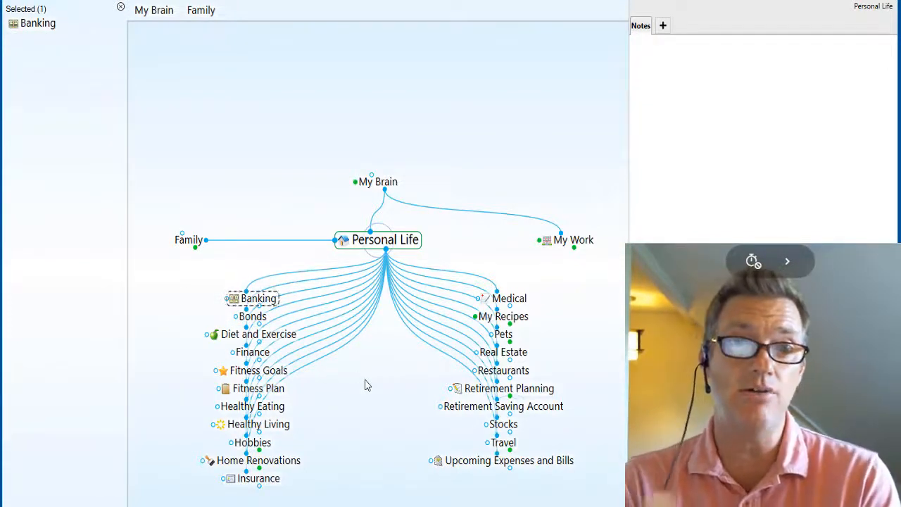
# - Try selecting all children of Personal Life, and separately the group from Medical through Restaurants, clearing the selection each time
pyautogui.click(386, 255)
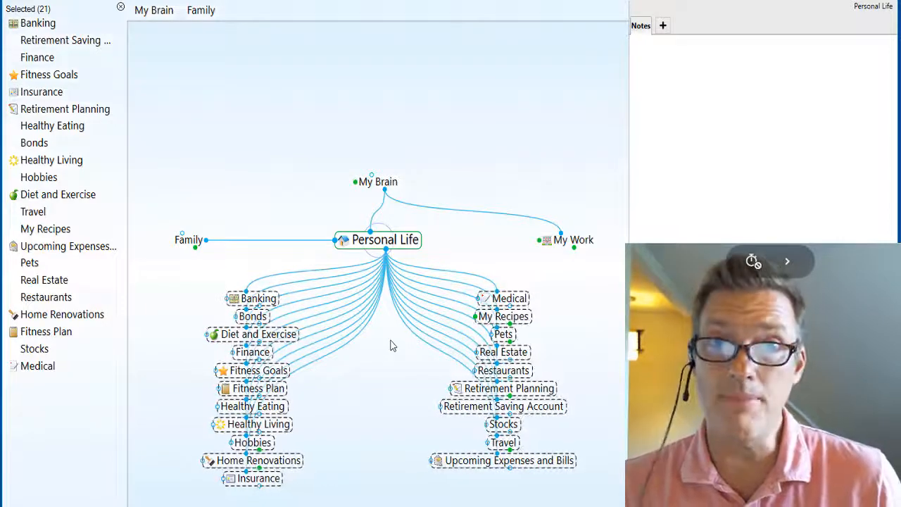
pyautogui.press('Escape')
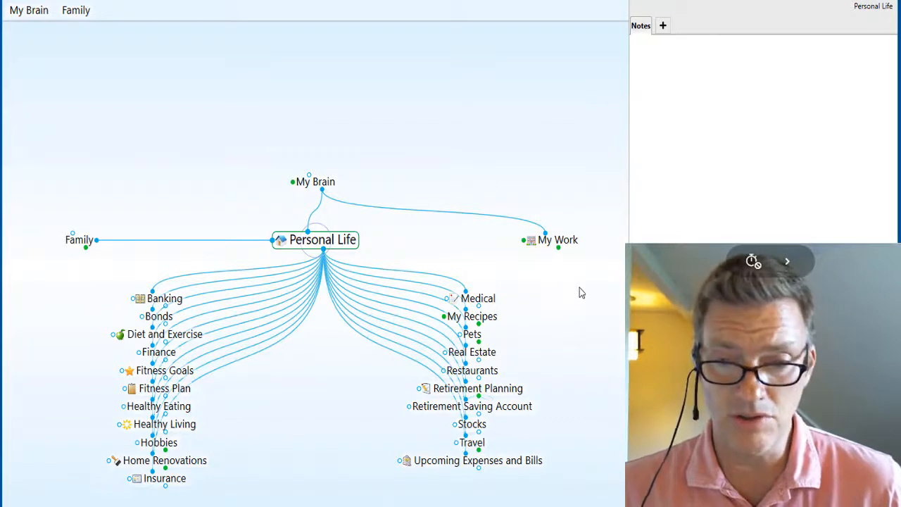
pyautogui.moveTo(580, 285); pyautogui.dragTo(409, 380)
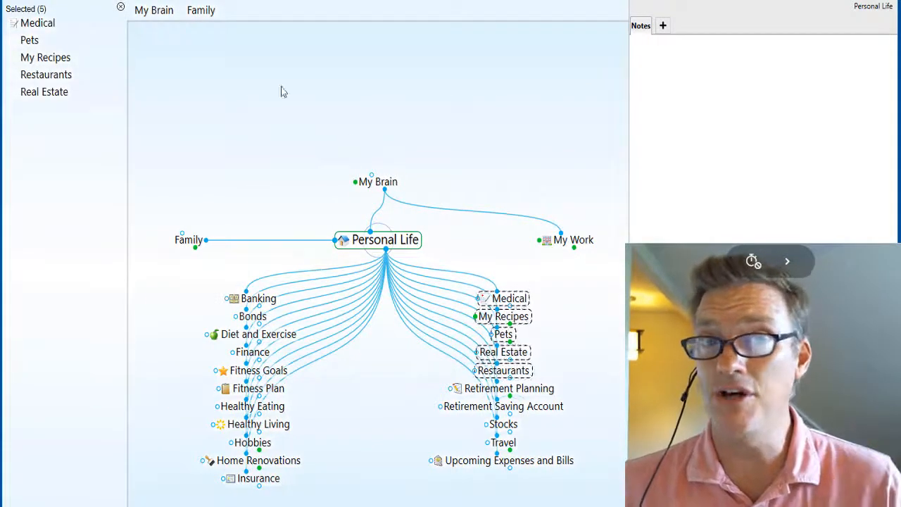
pyautogui.click(120, 8)
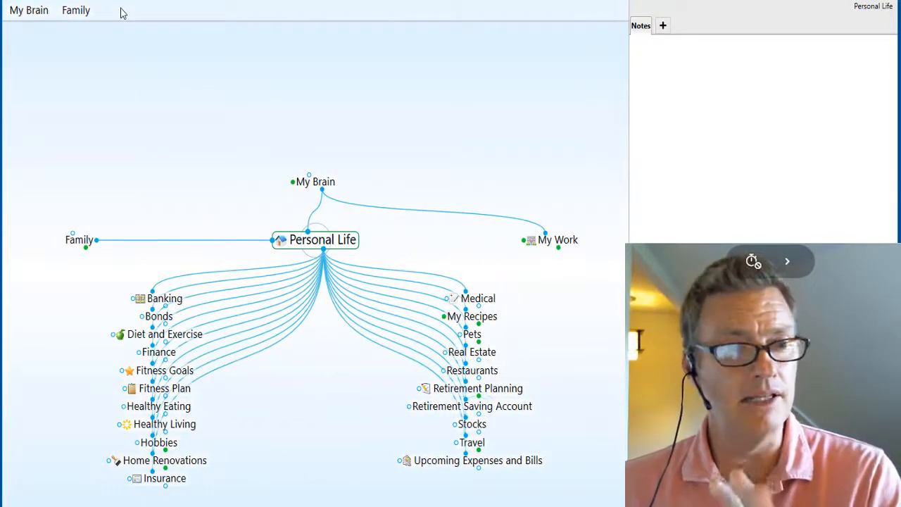
# - Select Banking, Bonds, Insurance, Medical, Retirement Planning, Retirement Saving Account, Stocks, and Upcoming Expenses and Bills together
pyautogui.keyDown('ctrl'); pyautogui.click(174, 302); pyautogui.keyUp('ctrl')
pyautogui.keyDown('ctrl'); pyautogui.click(249, 319); pyautogui.keyUp('ctrl')
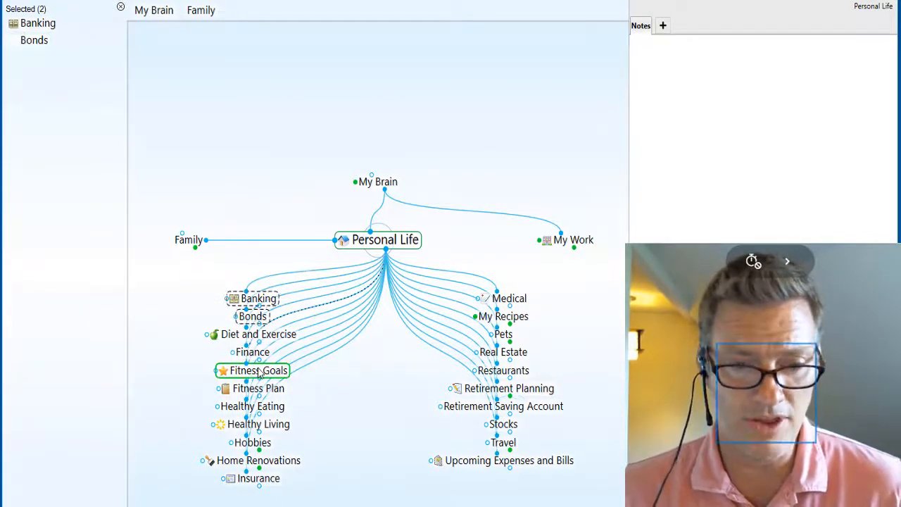
pyautogui.keyDown('ctrl'); pyautogui.click(273, 485); pyautogui.keyUp('ctrl')
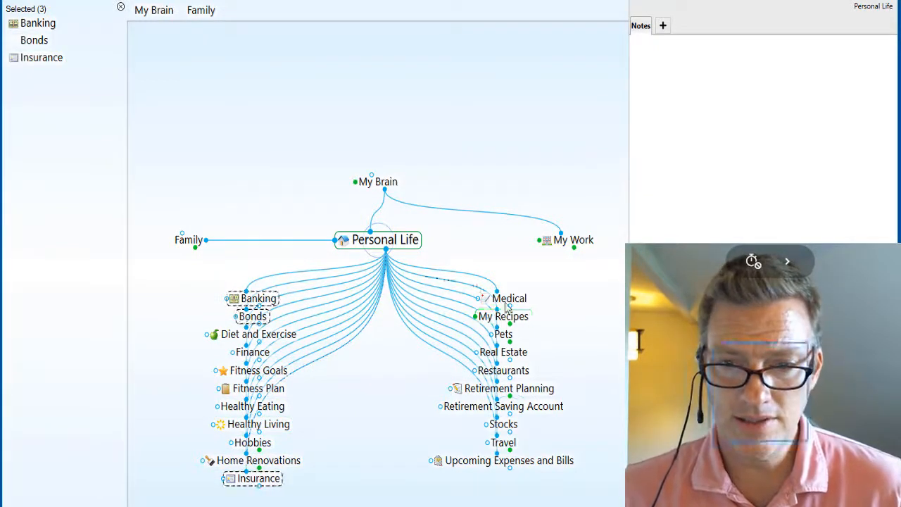
pyautogui.keyDown('ctrl'); pyautogui.click(507, 303); pyautogui.keyUp('ctrl')
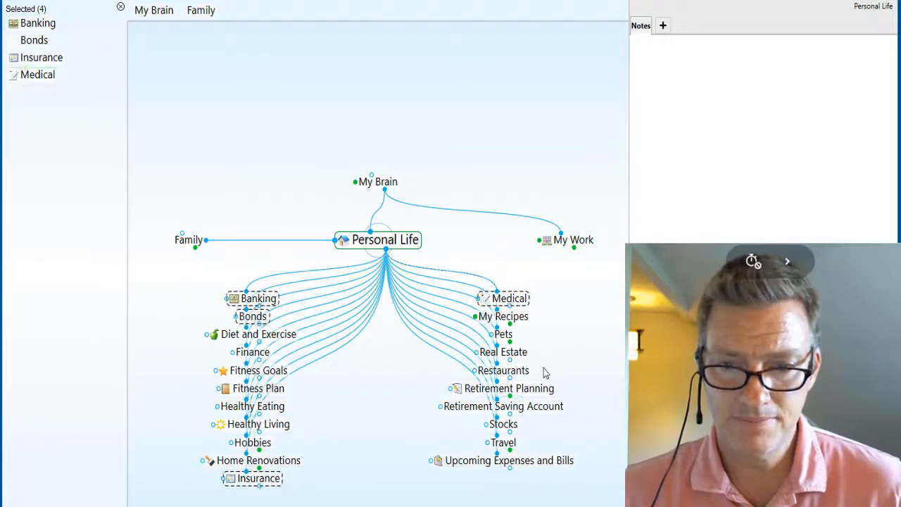
pyautogui.keyDown('ctrl'); pyautogui.click(551, 391); pyautogui.keyUp('ctrl')
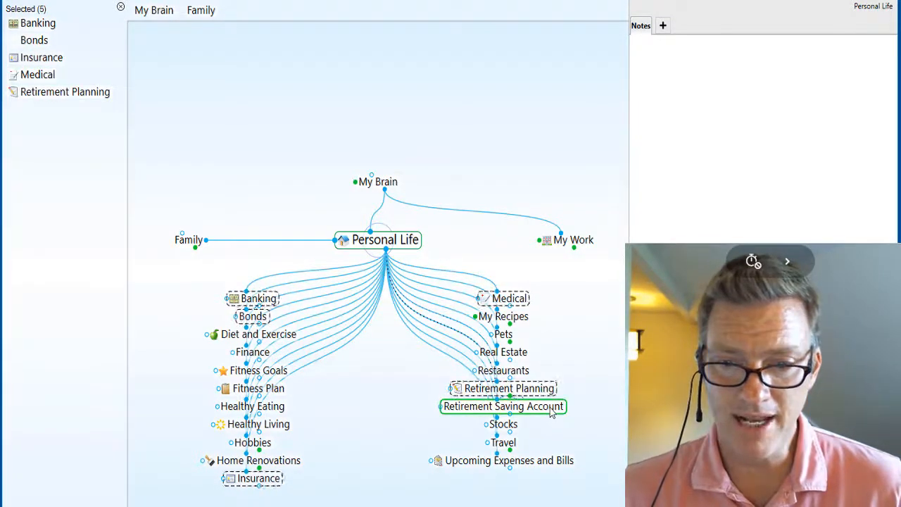
pyautogui.keyDown('ctrl'); pyautogui.click(551, 414); pyautogui.keyUp('ctrl')
pyautogui.keyDown('ctrl'); pyautogui.click(506, 426); pyautogui.keyUp('ctrl')
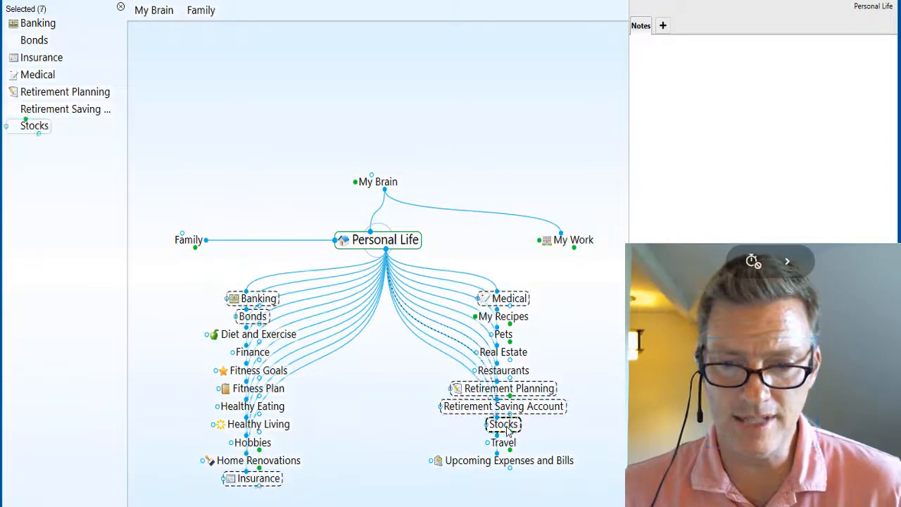
pyautogui.keyDown('ctrl'); pyautogui.click(553, 461); pyautogui.keyUp('ctrl')
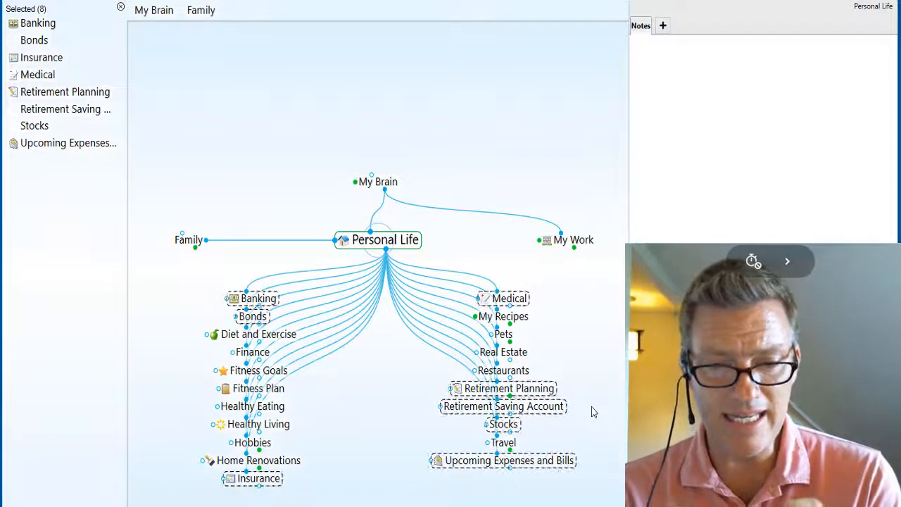
# - Make Finance the active thought and link the eight selected thoughts as its children
pyautogui.click(254, 353)
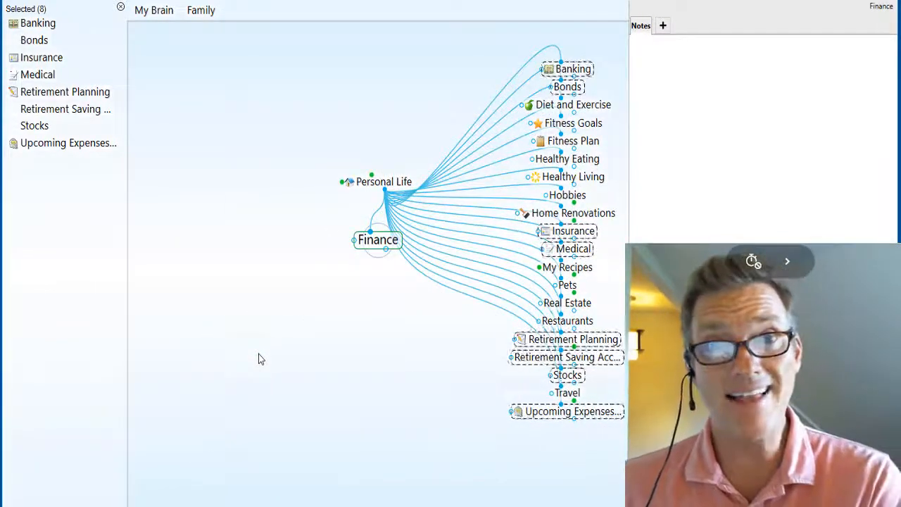
pyautogui.rightClick(69, 264)
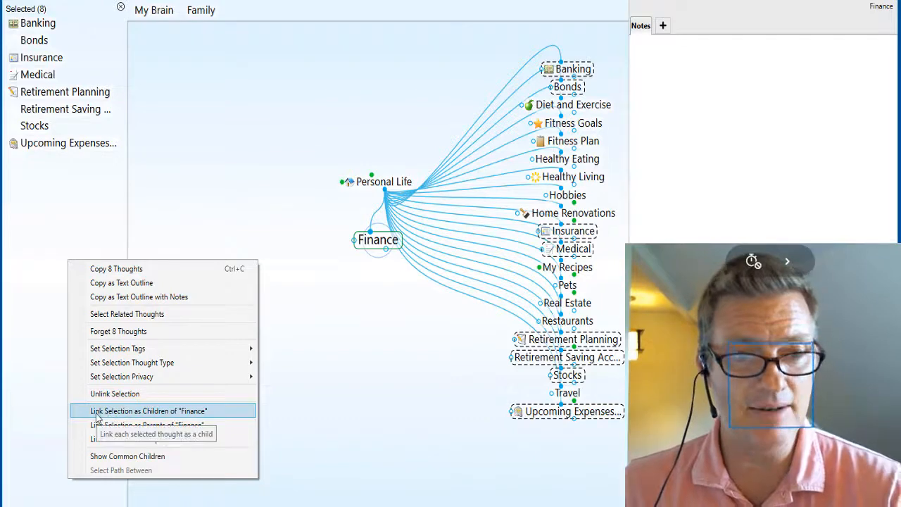
pyautogui.click(151, 415)
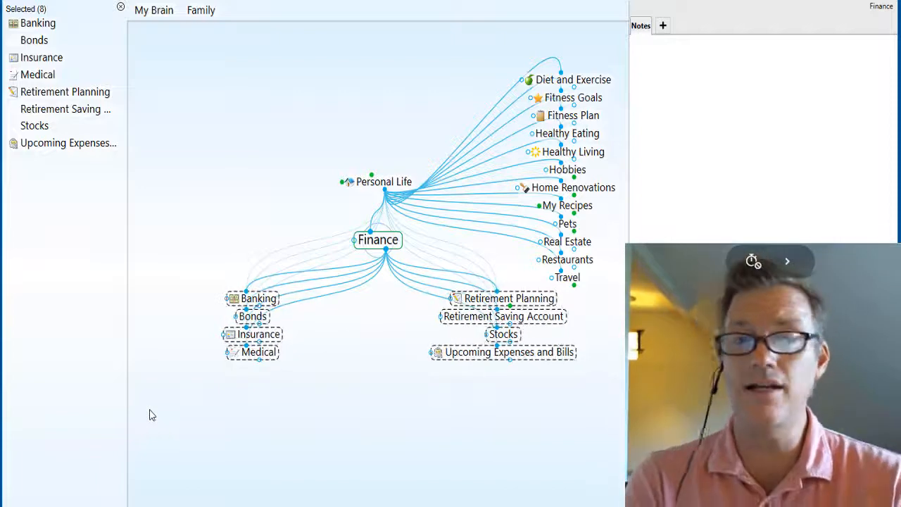
# - Return to Personal Life, unlink the selected finance thoughts from it, and clear the selection
pyautogui.click(397, 185)
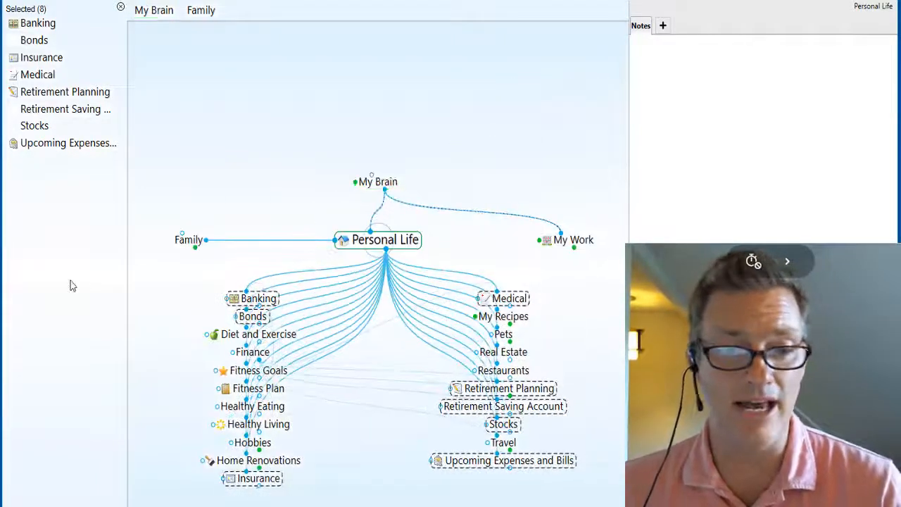
pyautogui.rightClick(66, 280)
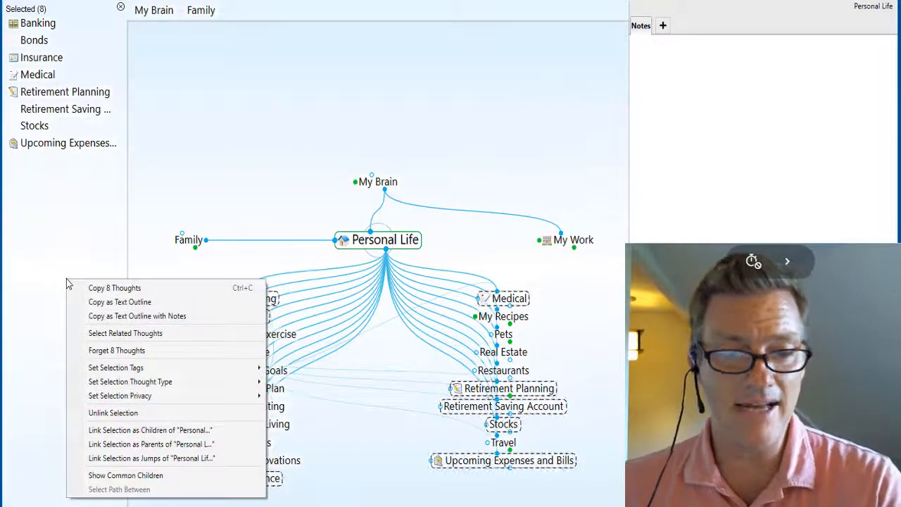
pyautogui.click(109, 416)
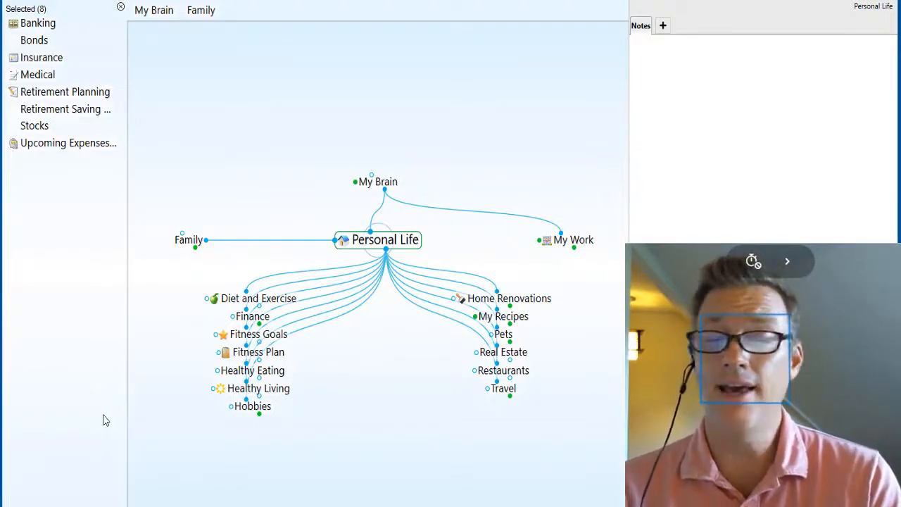
pyautogui.click(120, 8)
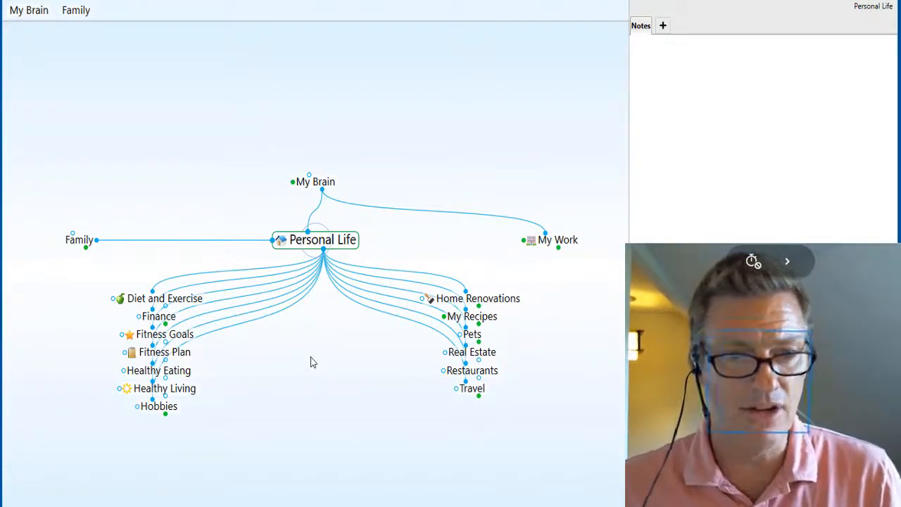
# - Select Diet and Exercise, Fitness Goals, Fitness Plan, Healthy Eating, Healthy Living, My Recipes and Restaurants, and unlink them from Personal Life
pyautogui.keyDown('ctrl'); pyautogui.click(181, 303); pyautogui.keyUp('ctrl')
pyautogui.keyDown('ctrl'); pyautogui.click(271, 337); pyautogui.keyUp('ctrl')
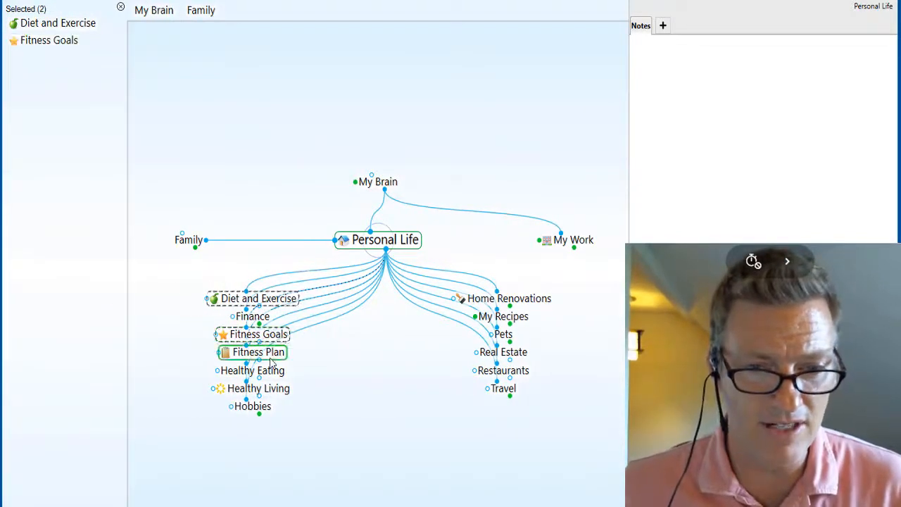
pyautogui.keyDown('ctrl'); pyautogui.click(272, 356); pyautogui.keyUp('ctrl')
pyautogui.keyDown('ctrl'); pyautogui.click(274, 372); pyautogui.keyUp('ctrl')
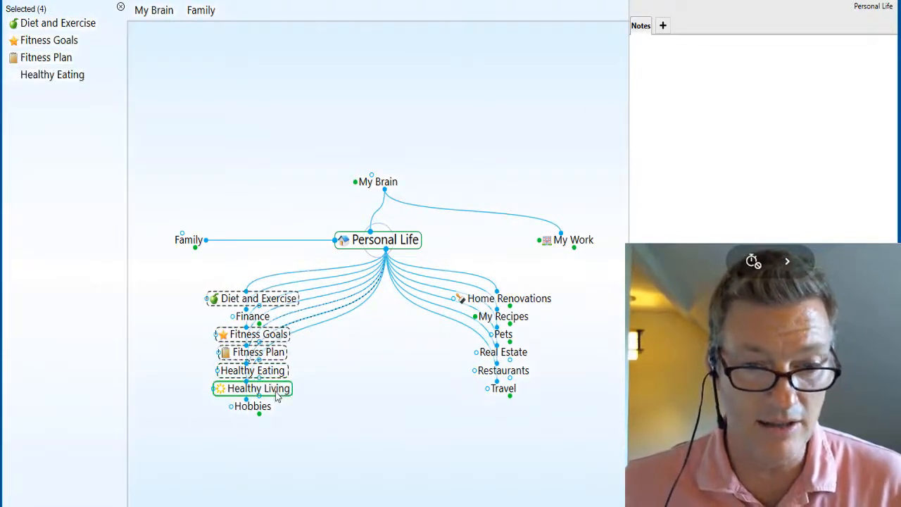
pyautogui.keyDown('ctrl'); pyautogui.click(277, 391); pyautogui.keyUp('ctrl')
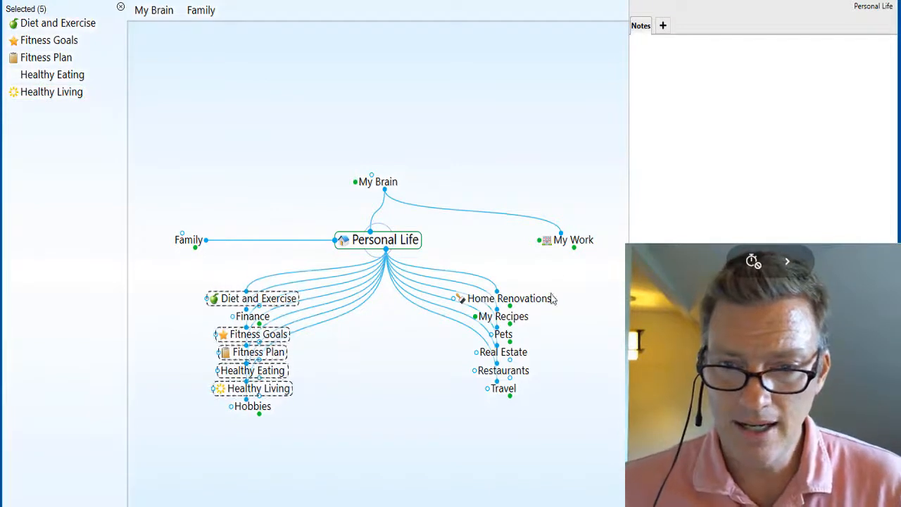
pyautogui.keyDown('ctrl'); pyautogui.click(522, 321); pyautogui.keyUp('ctrl')
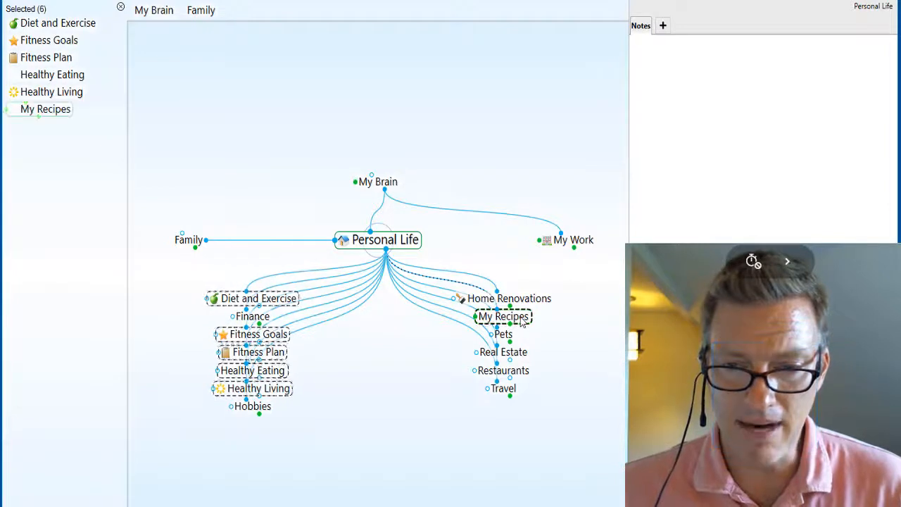
pyautogui.keyDown('ctrl'); pyautogui.click(521, 372); pyautogui.keyUp('ctrl')
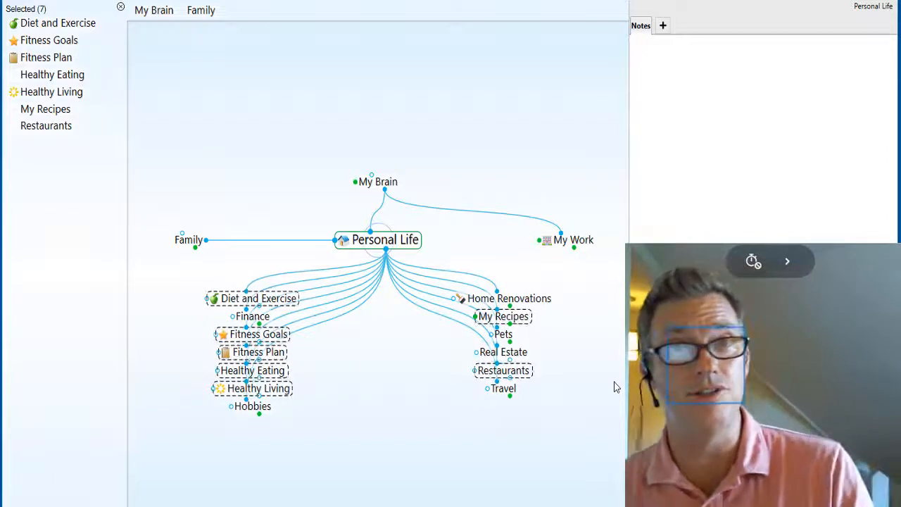
pyautogui.rightClick(53, 264)
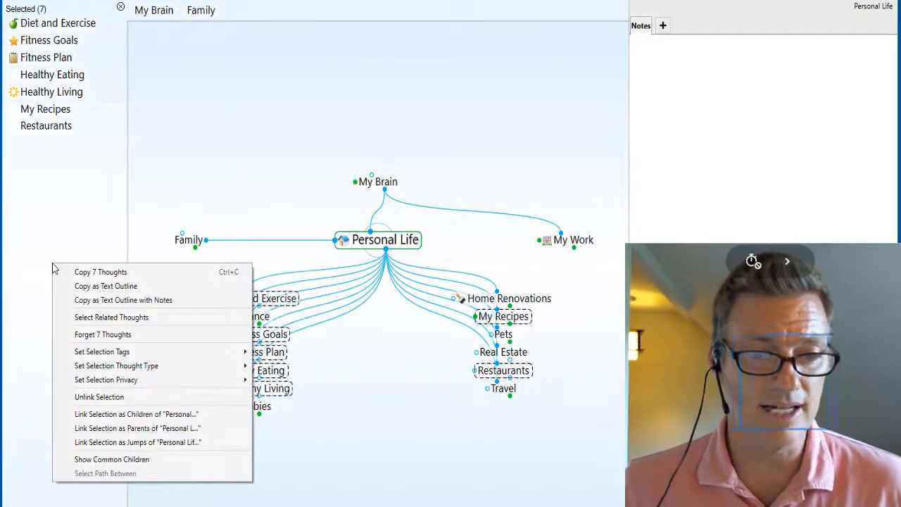
pyautogui.click(98, 398)
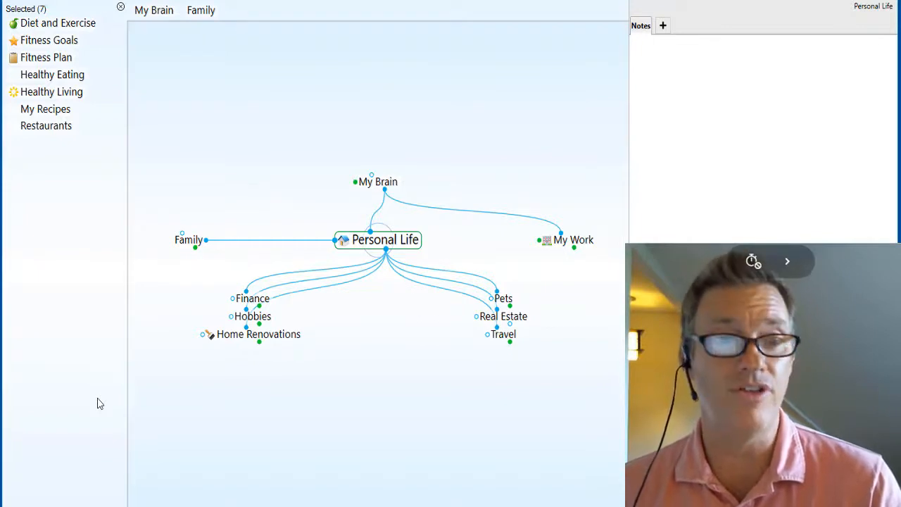
# - View the unlinked My Recipes and Restaurants thoughts from the selection, and go back to Personal Life
pyautogui.click(45, 109)
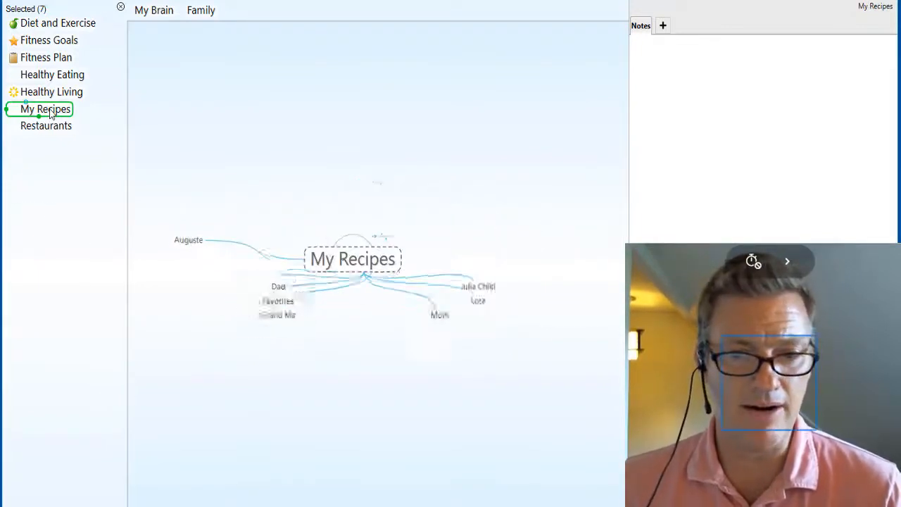
pyautogui.click(46, 126)
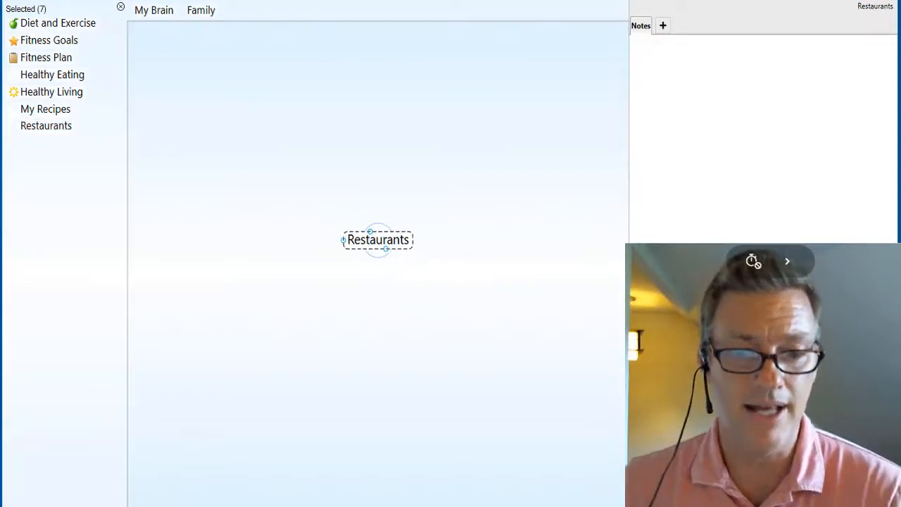
pyautogui.hotkey('alt', 'Left')
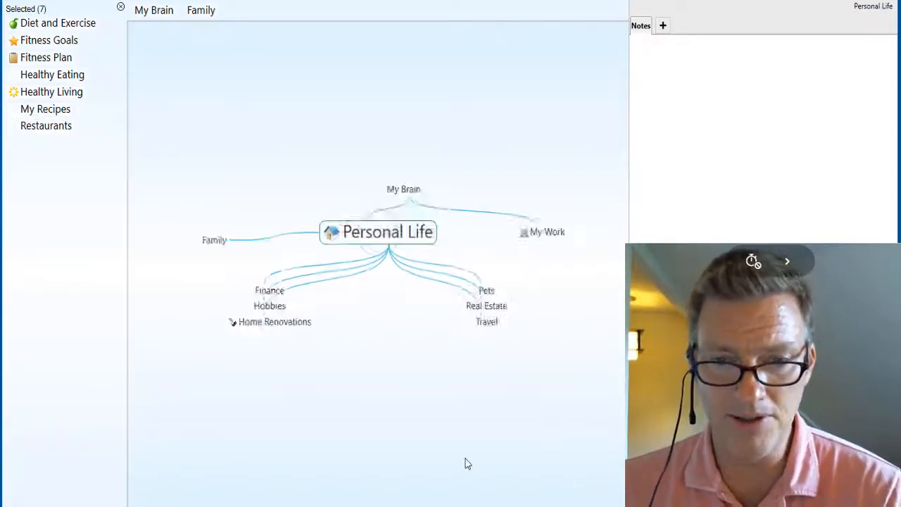
# - Create a child thought named Health and Fitness under Personal Life
pyautogui.moveTo(385, 250); pyautogui.dragTo(392, 345)
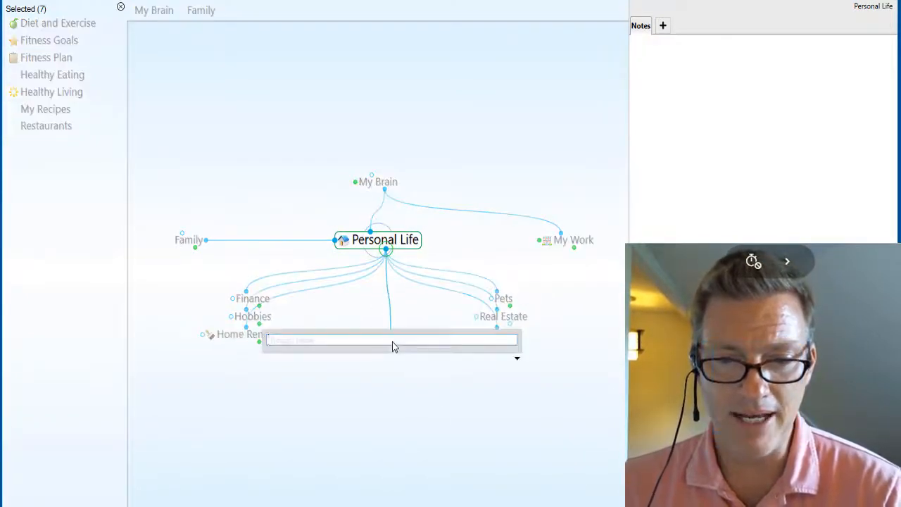
pyautogui.write('Heal')
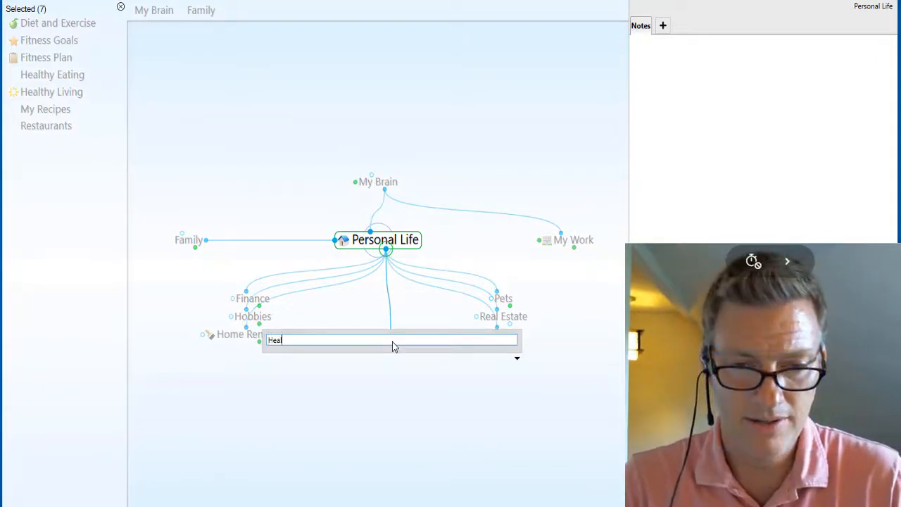
pyautogui.write('th and Fi')
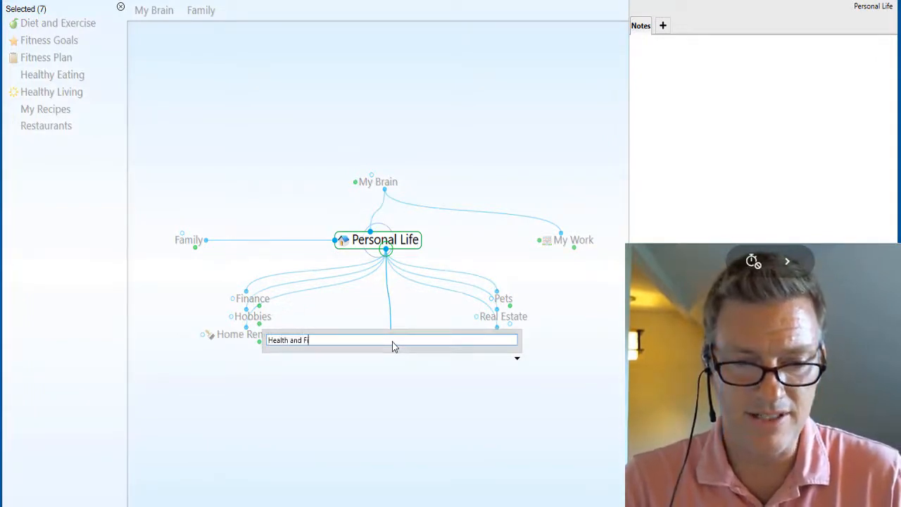
pyautogui.write('tness')
pyautogui.press('Return')
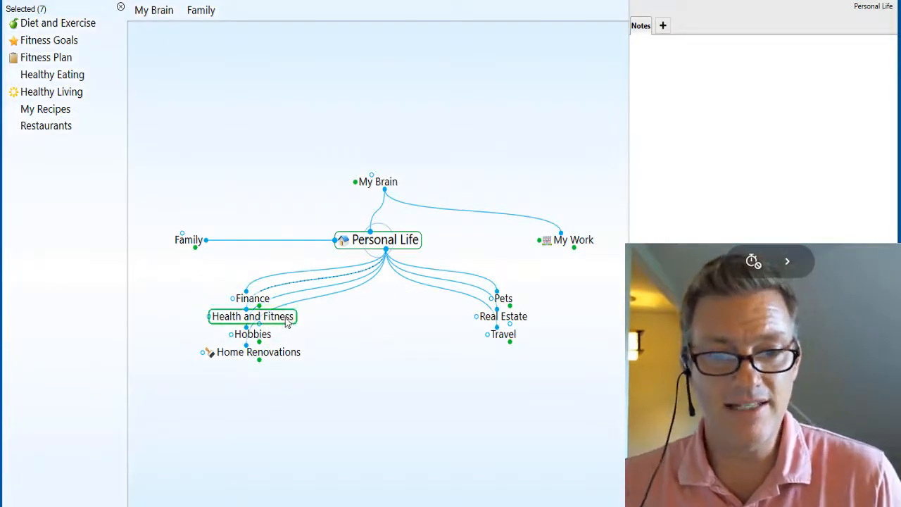
# - Activate Health and Fitness, link the seven selected thoughts as its children, and clear the selection
pyautogui.click(287, 321)
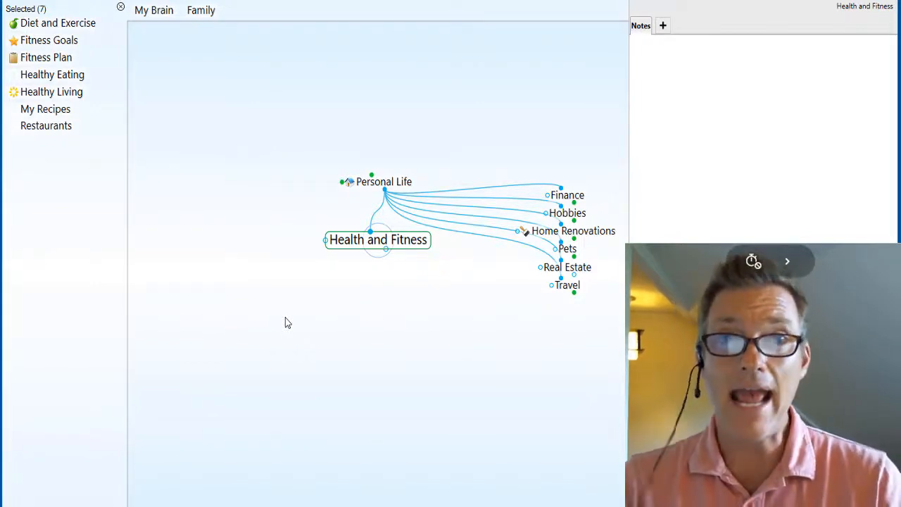
pyautogui.rightClick(52, 277)
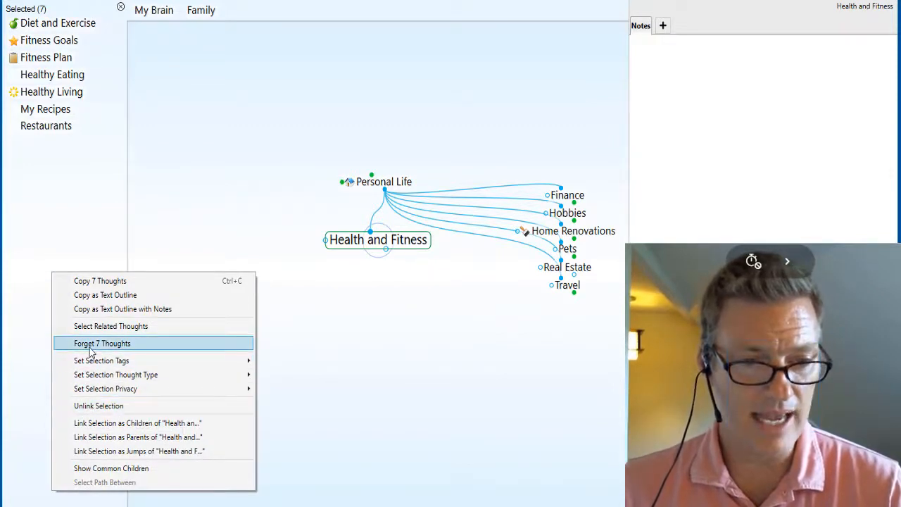
pyautogui.click(200, 426)
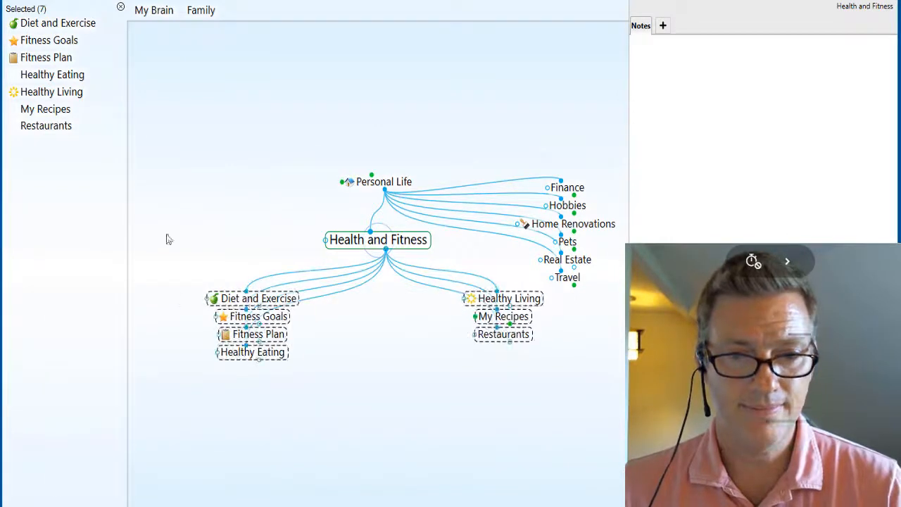
pyautogui.click(119, 9)
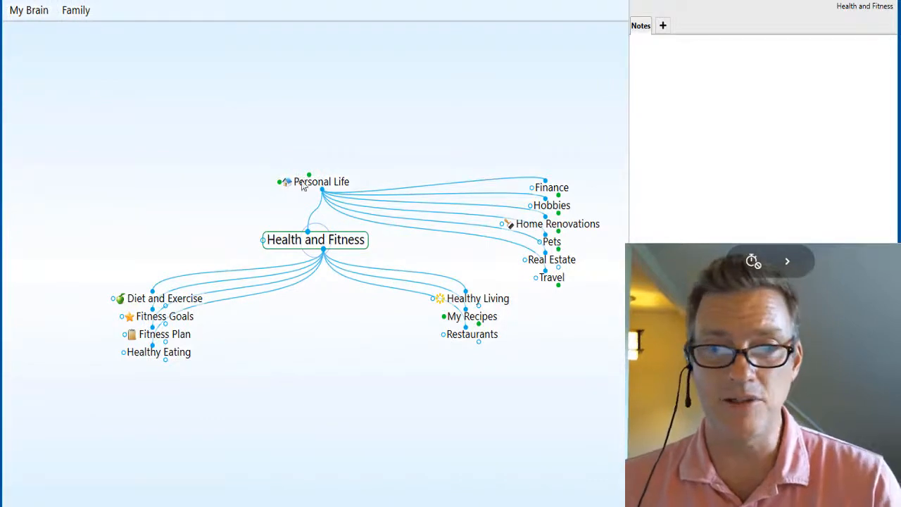
# - Return to Personal Life and move its child thought Home Renovations under Hobbies
pyautogui.click(303, 184)
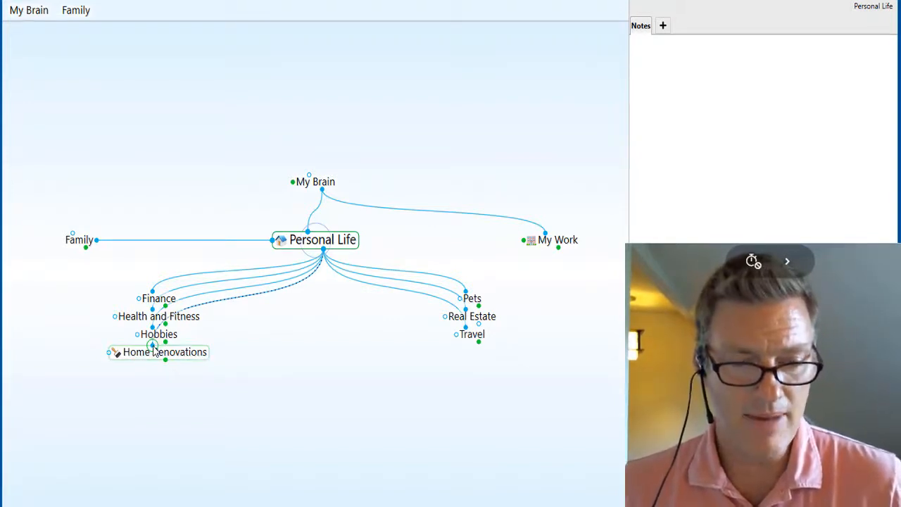
pyautogui.moveTo(154, 352)
pyautogui.mouseDown()
pyautogui.moveTo(52, 342)
pyautogui.moveTo(160, 340)
pyautogui.mouseUp()
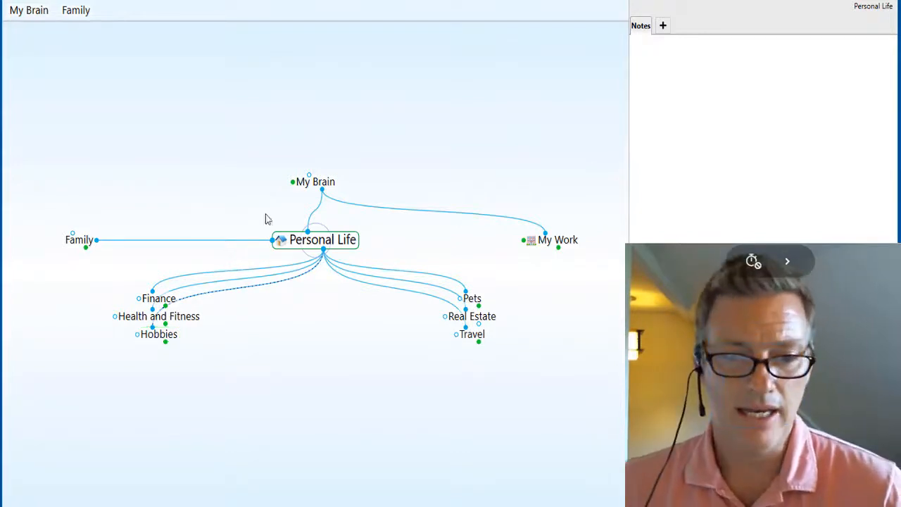
# - Create a child thought named Vintage Zenith Televisions under Personal Life
pyautogui.moveTo(323, 251); pyautogui.dragTo(389, 367)
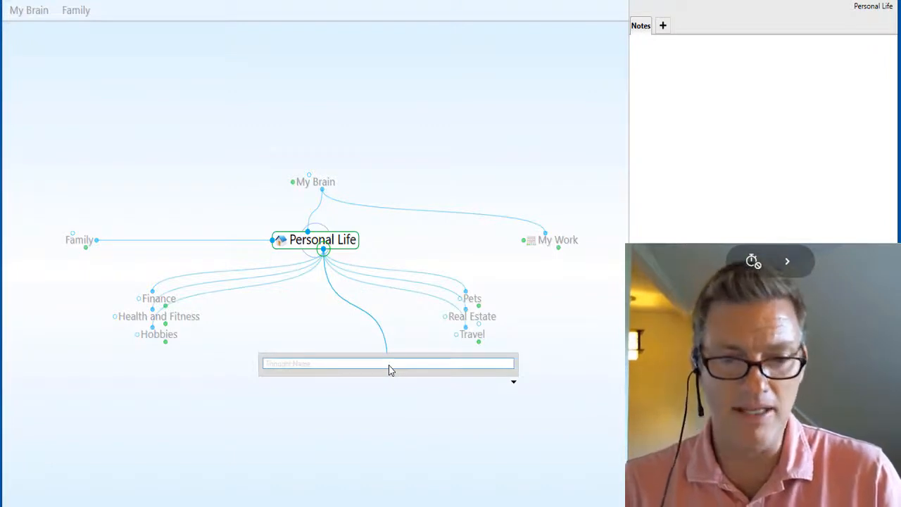
pyautogui.write('Vinta')
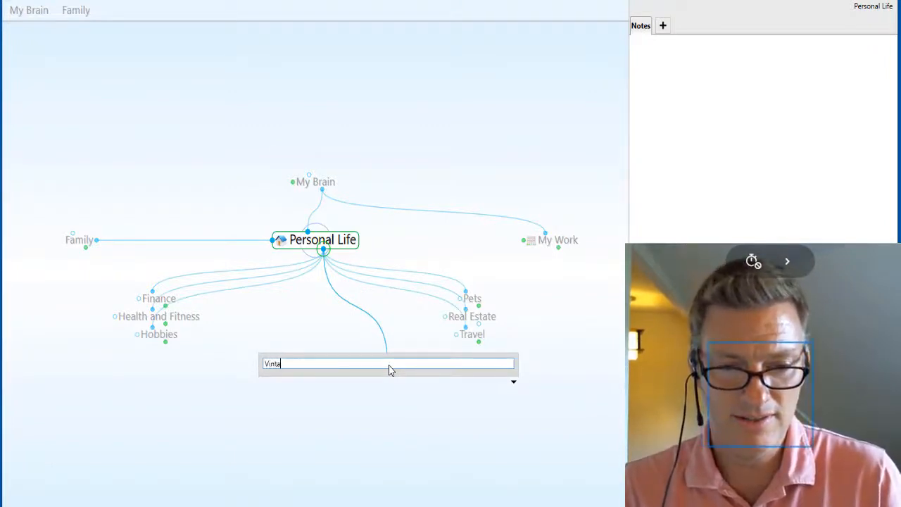
pyautogui.write('ge')
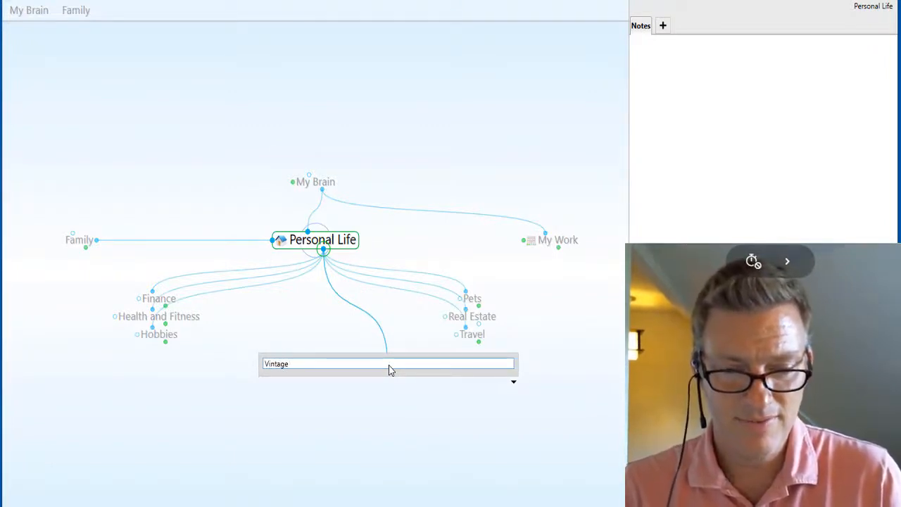
pyautogui.write(' Zenit')
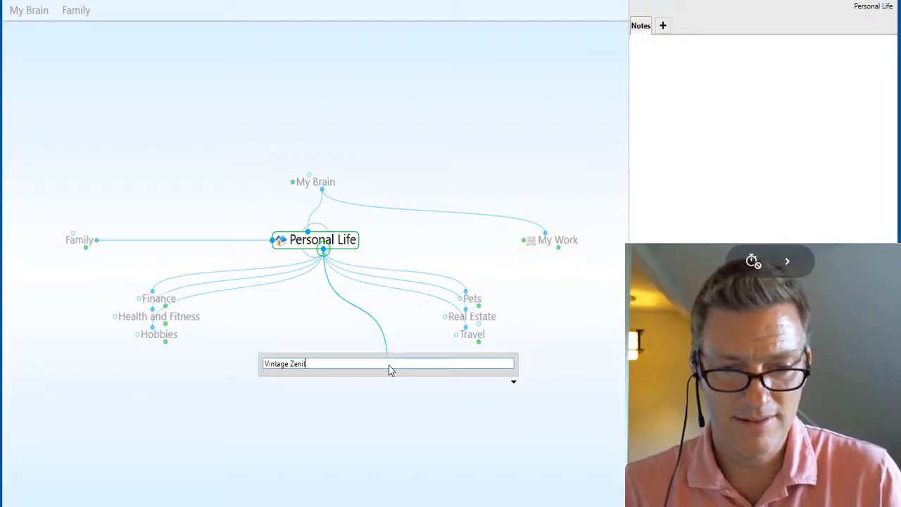
pyautogui.write('h Telivis')
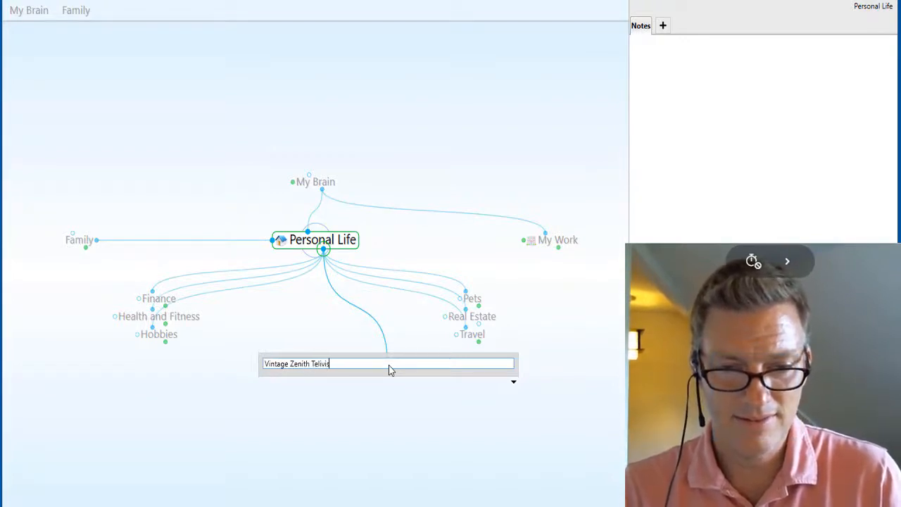
pyautogui.press('BackSpace')
pyautogui.press('BackSpace')
pyautogui.press('BackSpace')
pyautogui.press('BackSpace')
pyautogui.write('ev')
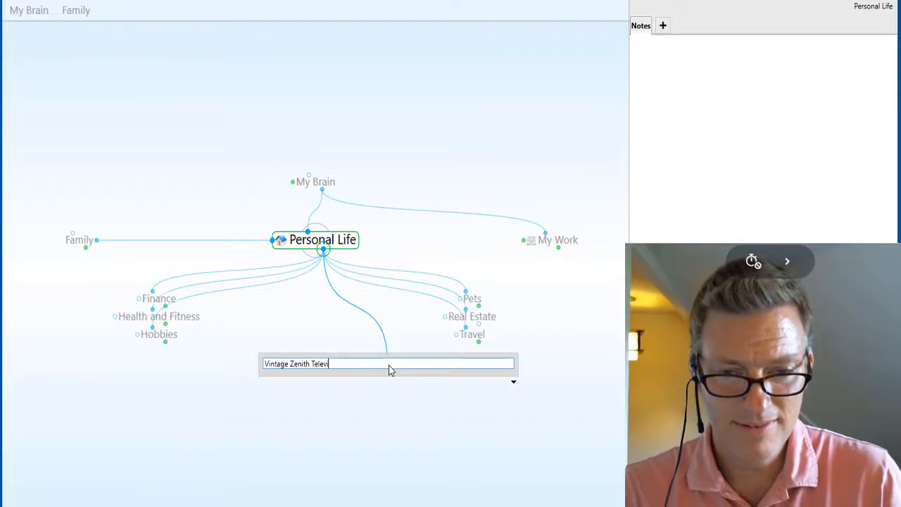
pyautogui.write('isions')
pyautogui.press('Return')
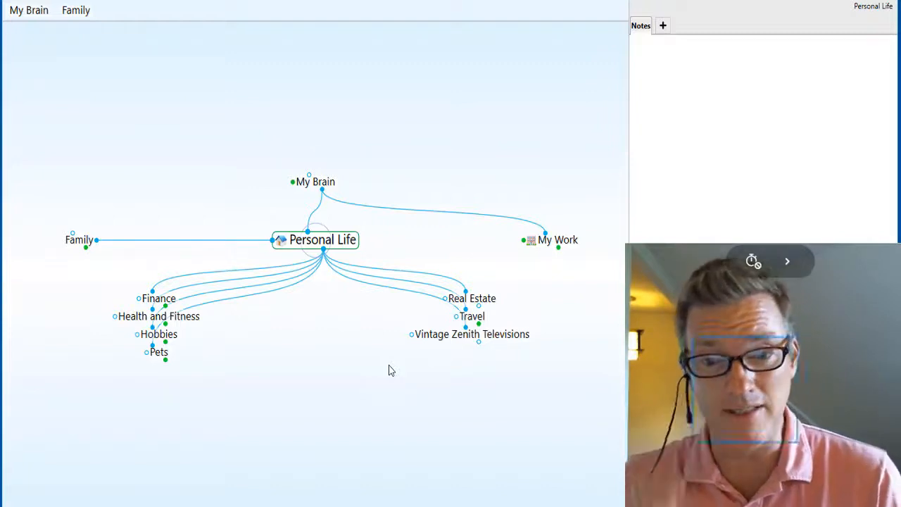
# - Move the Vintage Zenith Televisions thought from Personal Life to Hobbies, and activate Hobbies to view its children
pyautogui.moveTo(452, 336); pyautogui.dragTo(161, 340)
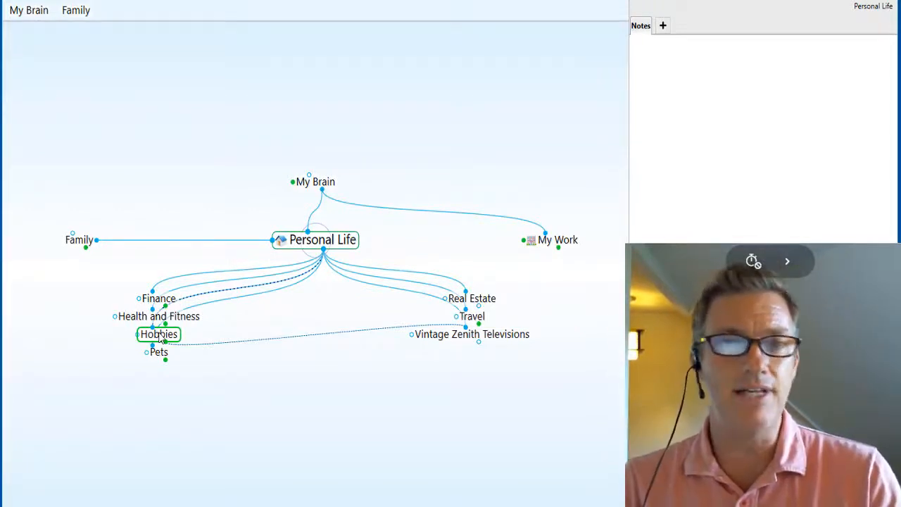
pyautogui.rightClick(316, 339)
pyautogui.click(345, 418)
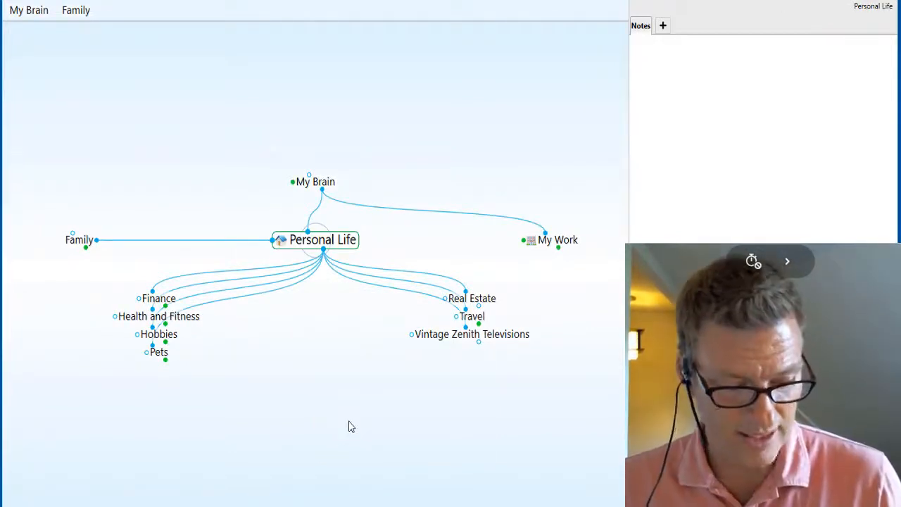
pyautogui.moveTo(465, 326); pyautogui.dragTo(166, 341)
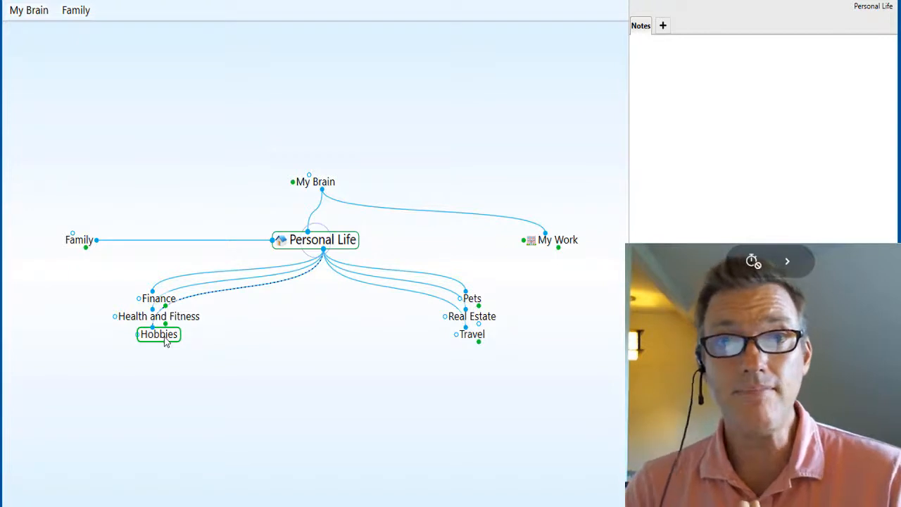
pyautogui.click(166, 342)
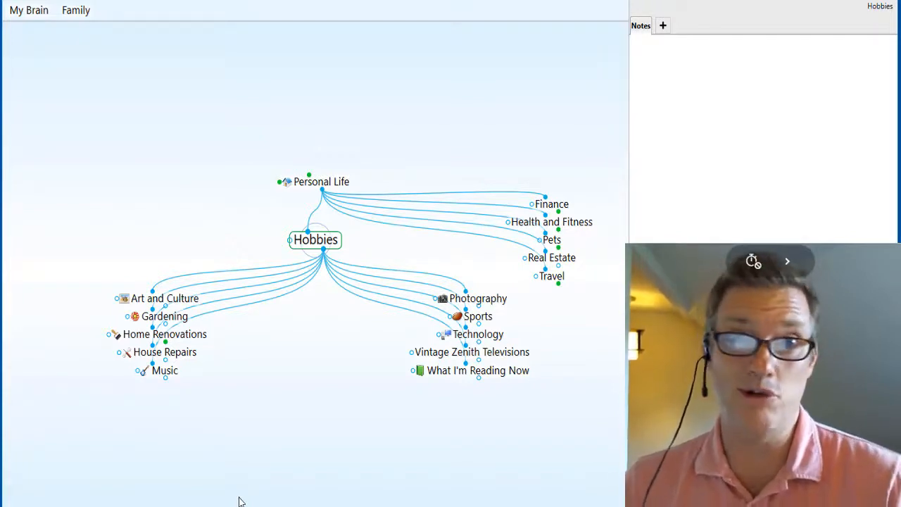
# - Go through Personal Life to Travel and assign it the passenger airplane stock icon from the Transportation category
pyautogui.click(322, 183)
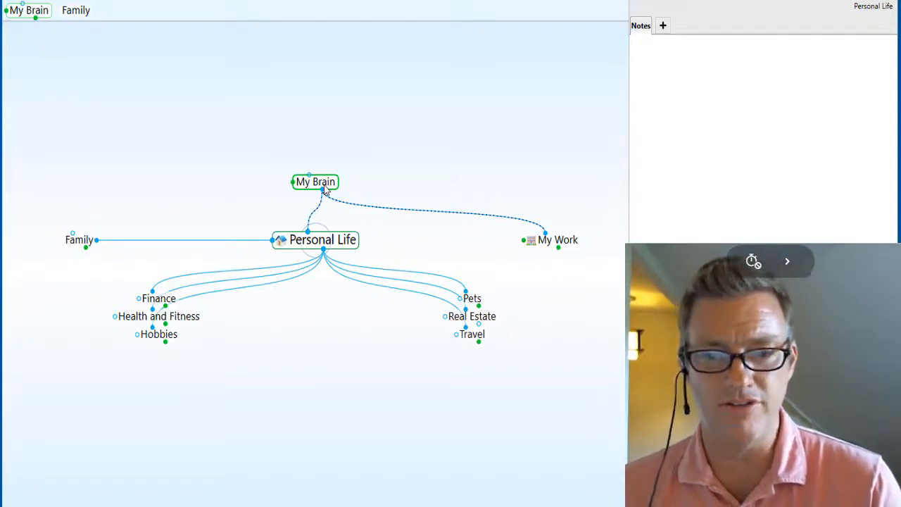
pyautogui.click(472, 334)
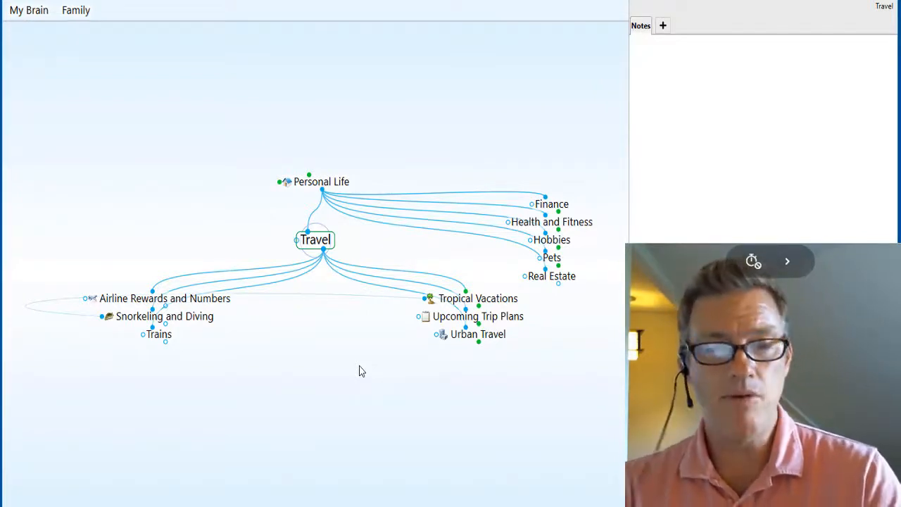
pyautogui.click(314, 241)
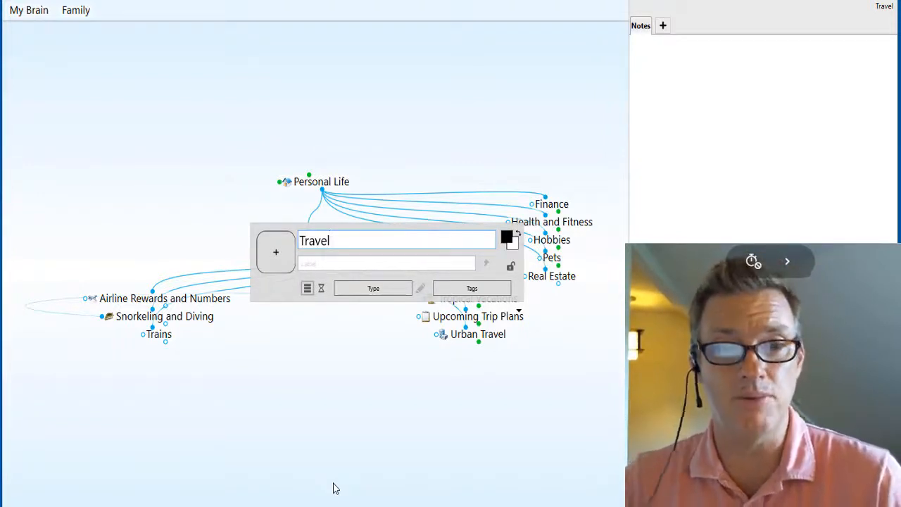
pyautogui.click(276, 255)
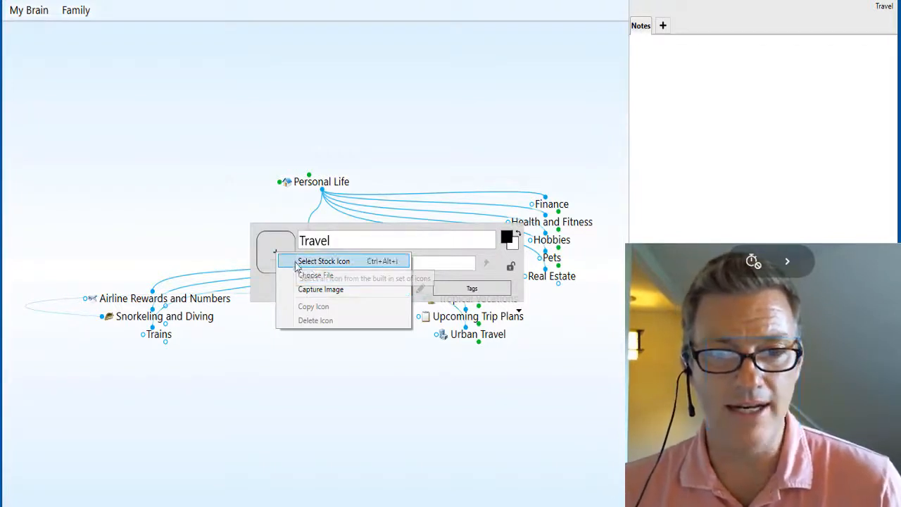
pyautogui.click(310, 266)
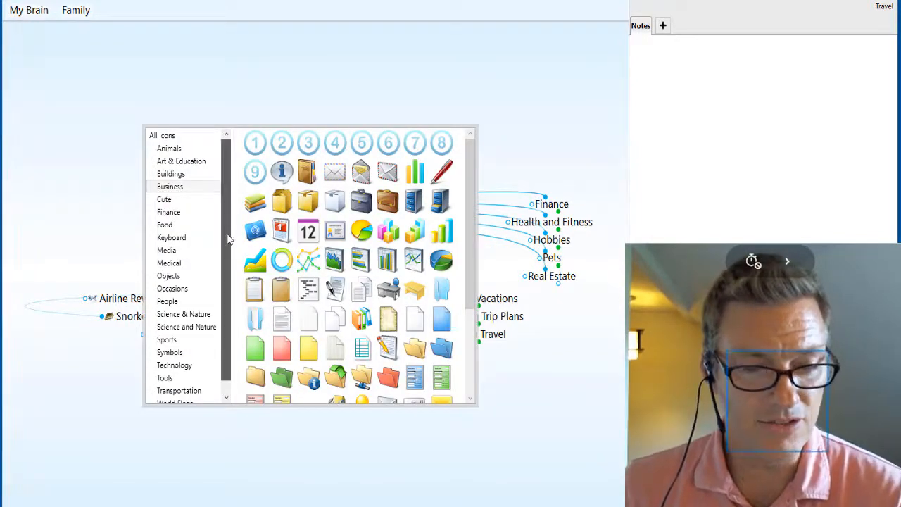
pyautogui.scroll(-1, 226, 232)
pyautogui.click(188, 379)
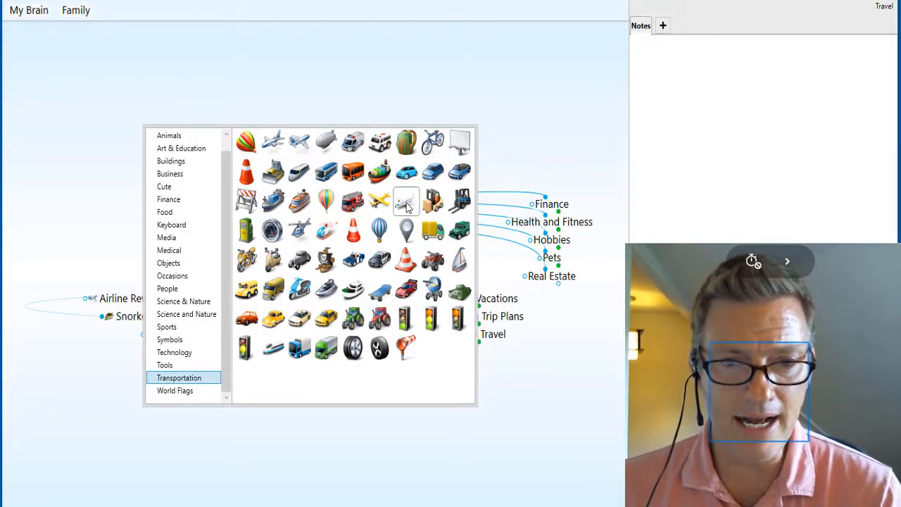
pyautogui.click(273, 142)
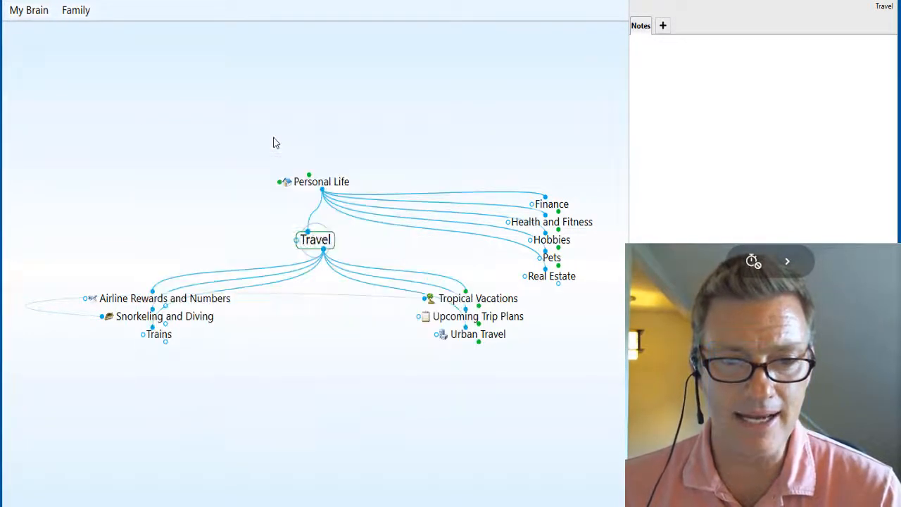
# - Set the background color of the Travel thought to light pink
pyautogui.click(328, 241)
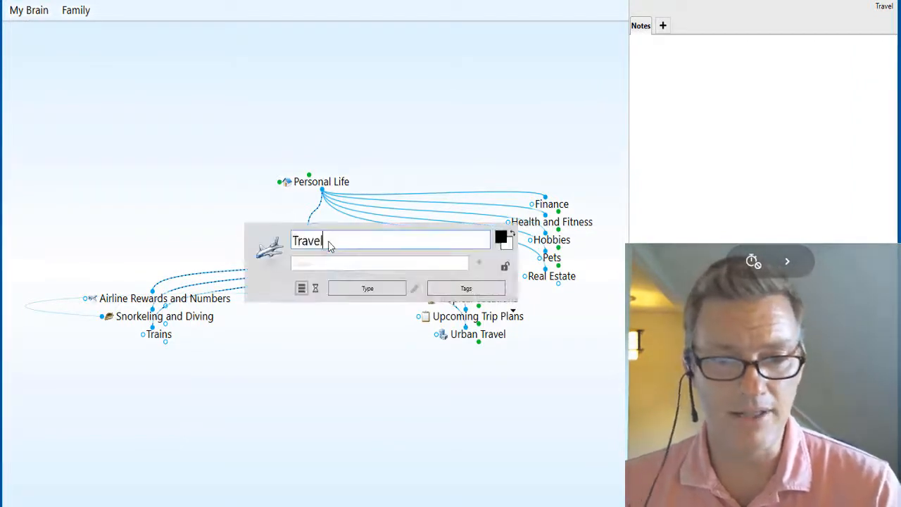
pyautogui.click(506, 244)
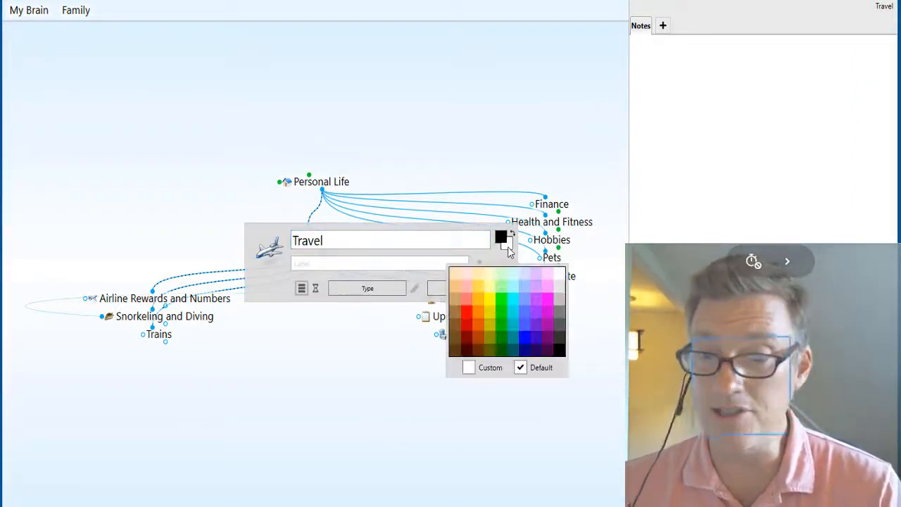
pyautogui.click(466, 287)
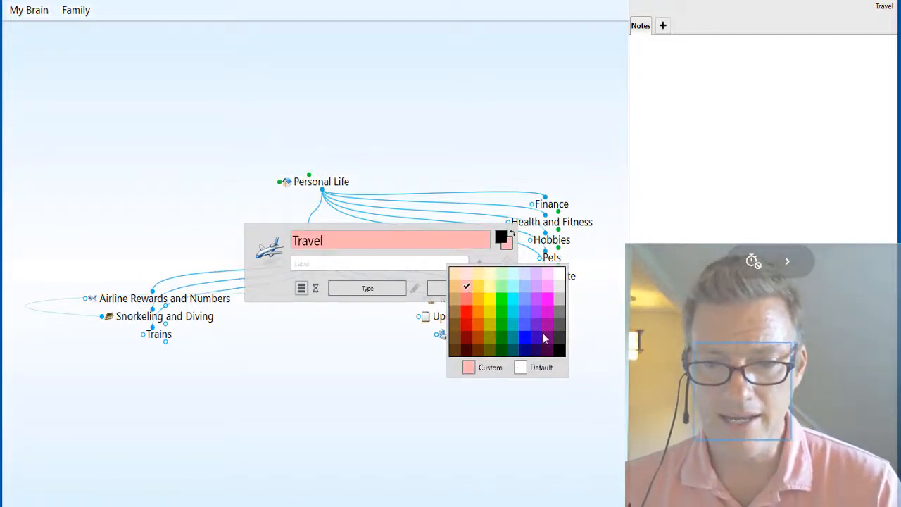
pyautogui.click(525, 338)
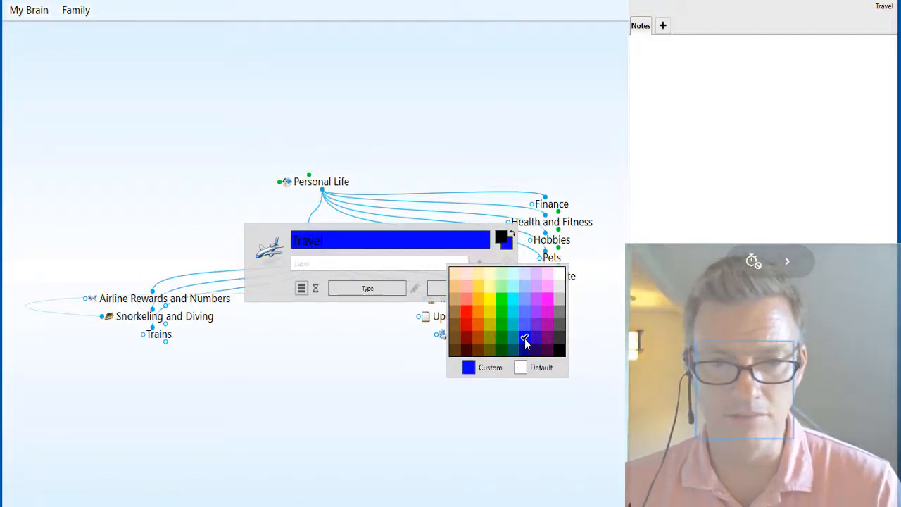
pyautogui.click(467, 287)
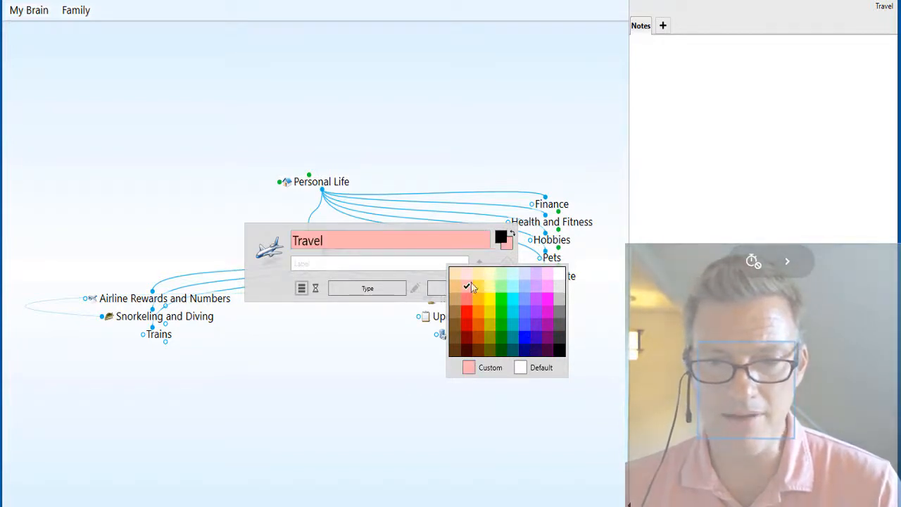
# - Set the text color of the Travel thought to bright blue and close its properties
pyautogui.click(501, 238)
pyautogui.click(501, 238)
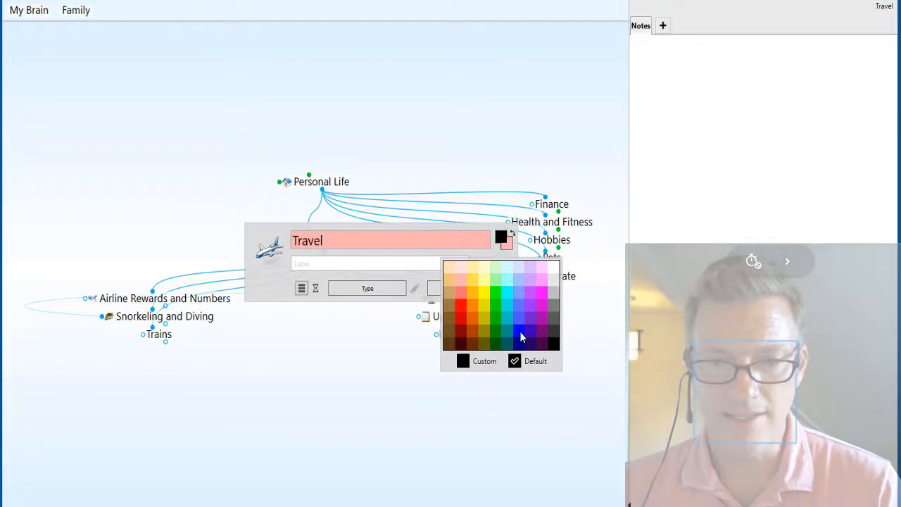
pyautogui.click(519, 330)
pyautogui.click(345, 403)
pyautogui.click(345, 402)
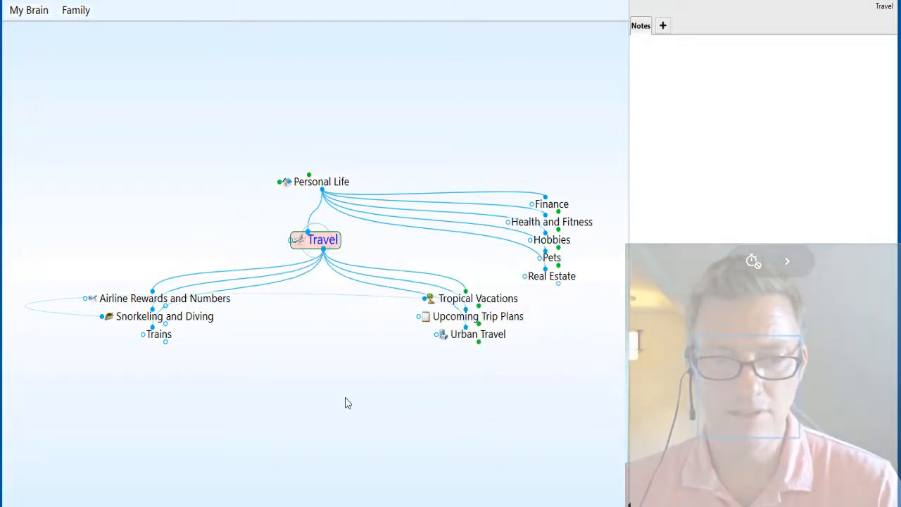
# - Return to Personal Life and activate its Finance child thought to view the children grouped there
pyautogui.click(316, 186)
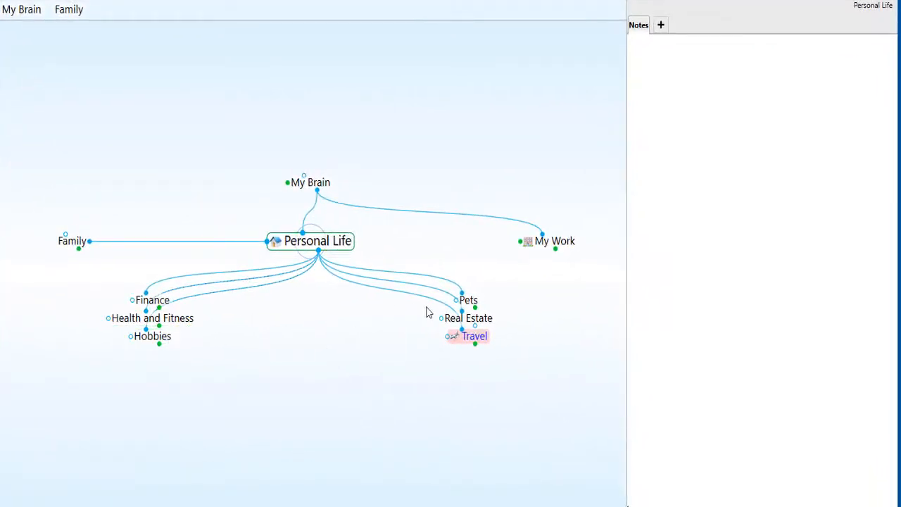
pyautogui.click(154, 301)
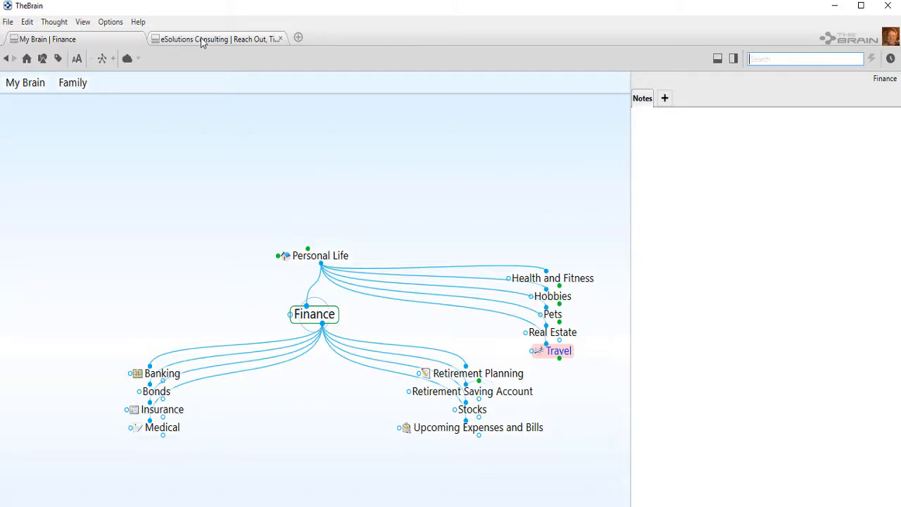
# - Switch to the eSolutions Consulting brain and browse from Time Warner to TeamSite1 and its Databases parent
pyautogui.click(202, 40)
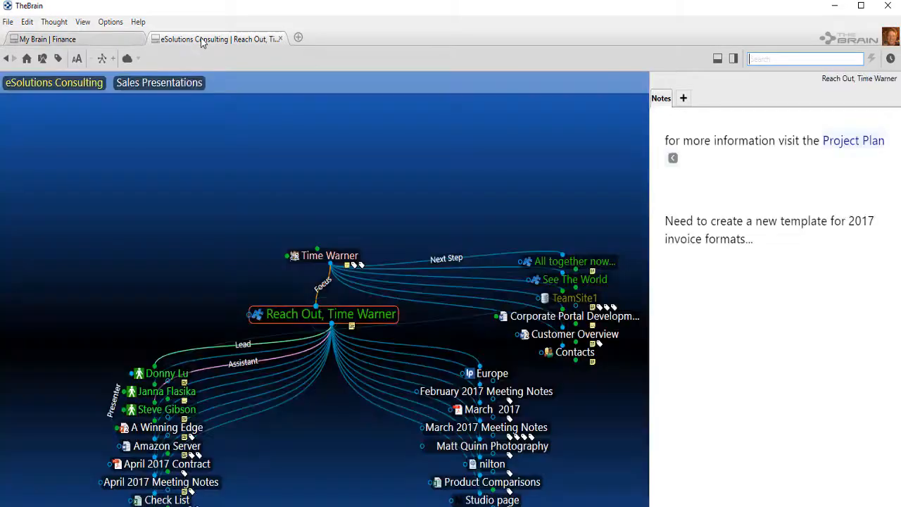
pyautogui.click(326, 256)
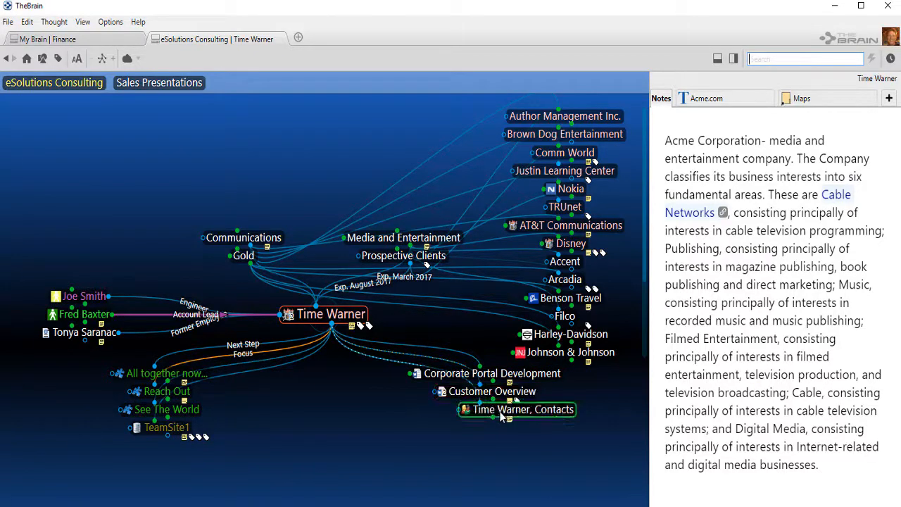
pyautogui.click(165, 429)
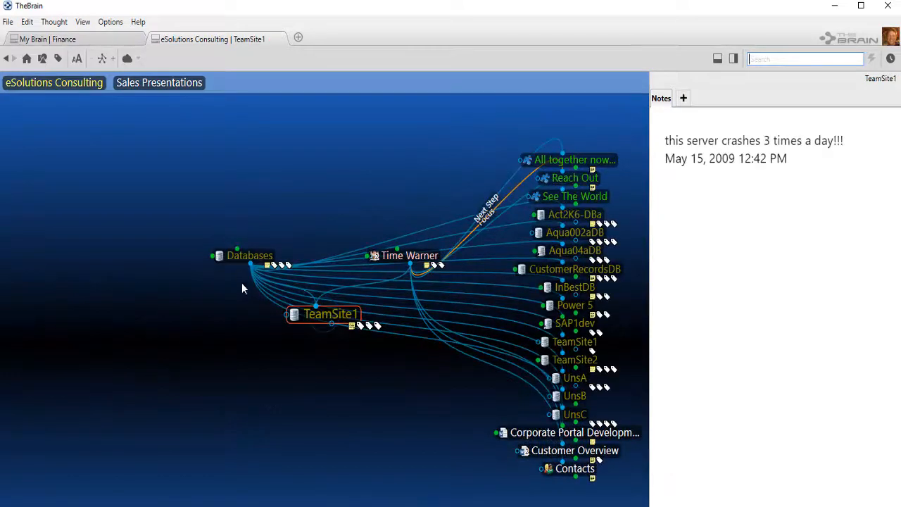
pyautogui.click(246, 256)
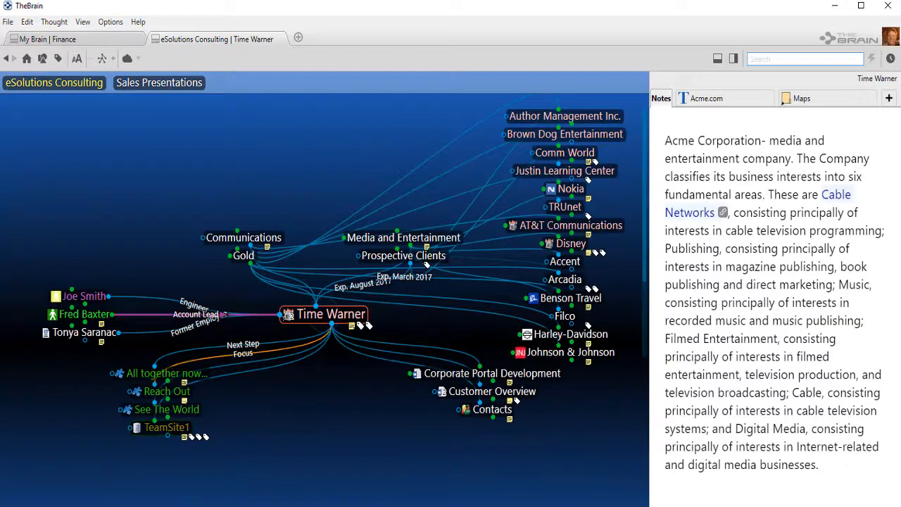
# - Activate the Reach Out project under Time Warner, view its March 2017 Meeting Notes thought, and return to the project
pyautogui.keyDown('ctrl'); pyautogui.click(176, 395); pyautogui.keyUp('ctrl')
pyautogui.click(156, 388)
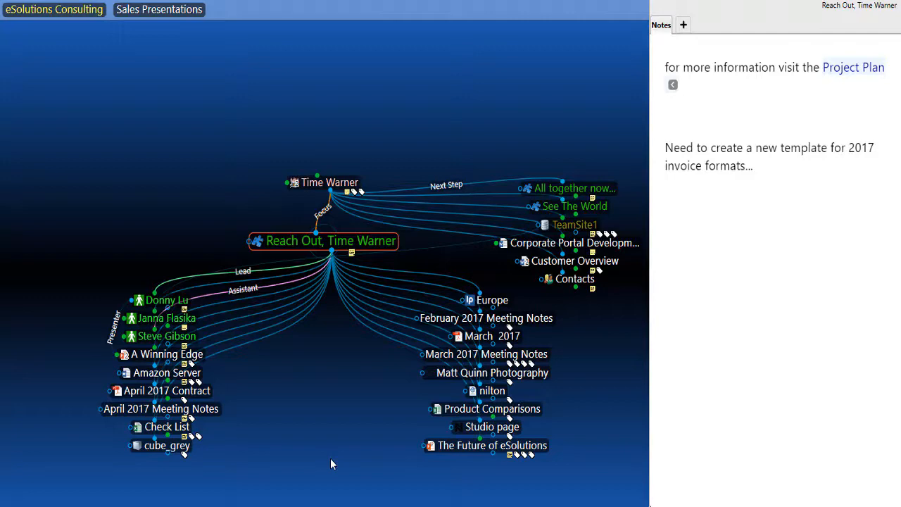
pyautogui.click(494, 357)
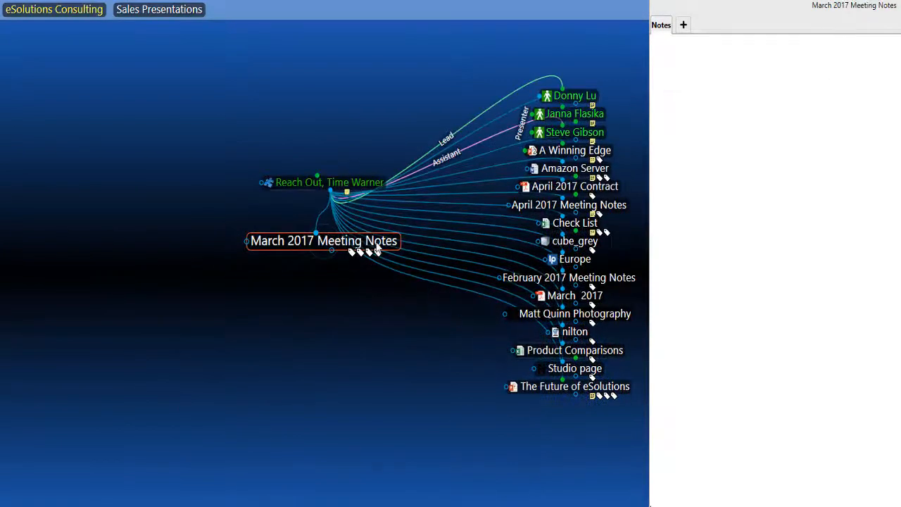
pyautogui.click(322, 183)
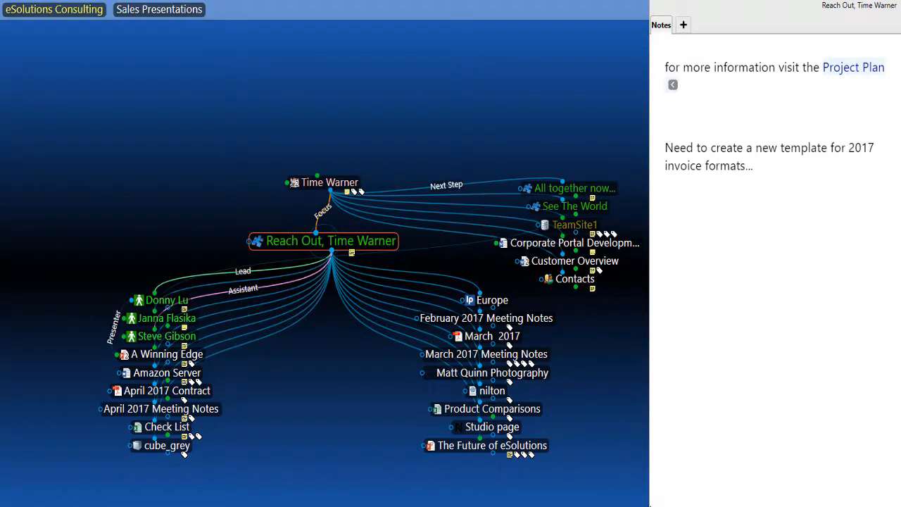
# - Hide the notes area and relink the three manager thoughts under Reach Out, Time Warner as its jump thoughts
pyautogui.click(650, 506)
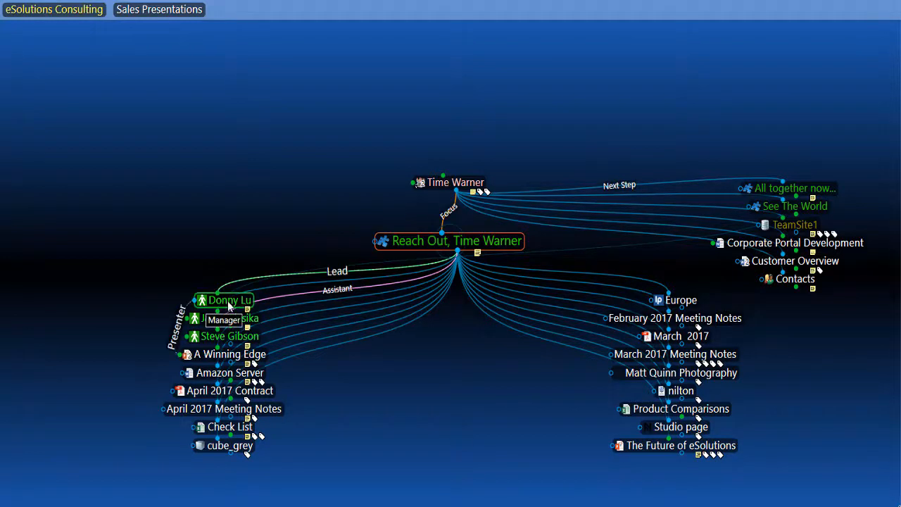
pyautogui.moveTo(229, 305); pyautogui.dragTo(161, 208)
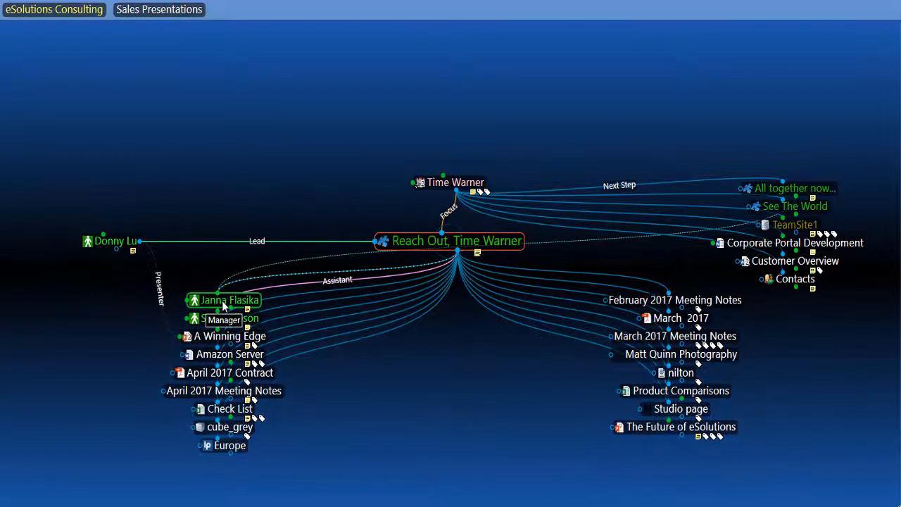
pyautogui.moveTo(221, 304); pyautogui.dragTo(139, 211)
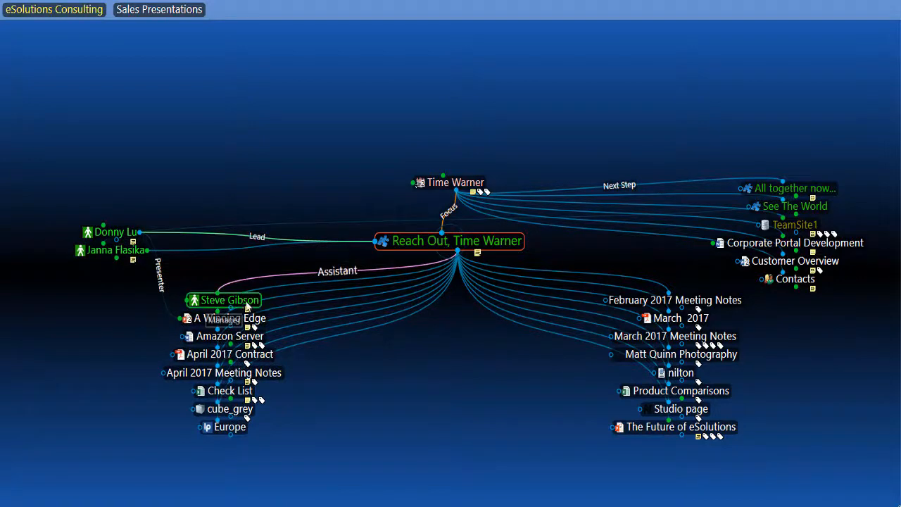
pyautogui.moveTo(226, 298); pyautogui.dragTo(123, 189)
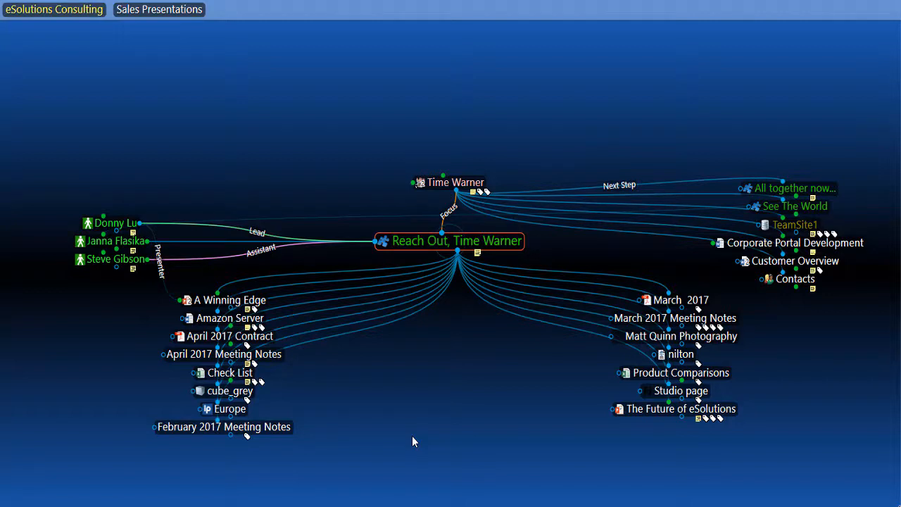
# - Activate the middle manager jump thought to view its connections, and return to Reach Out, Time Warner
pyautogui.click(126, 244)
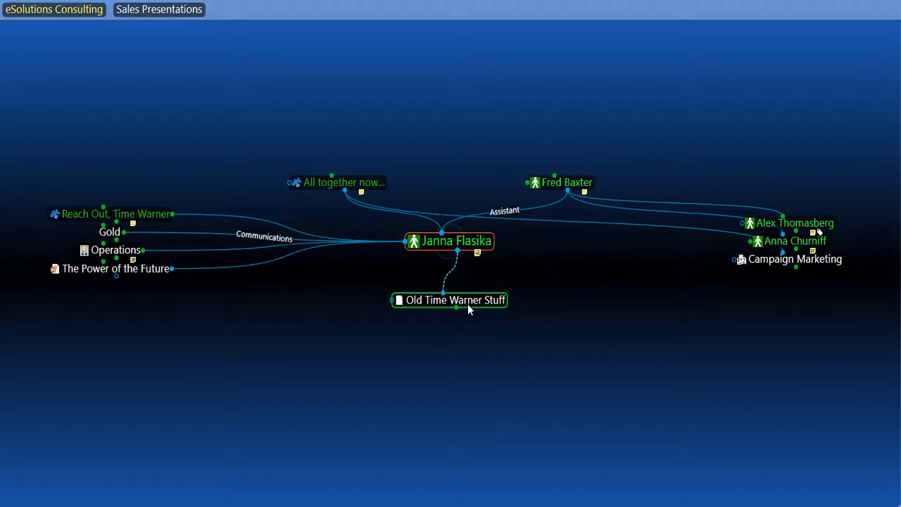
pyautogui.click(147, 217)
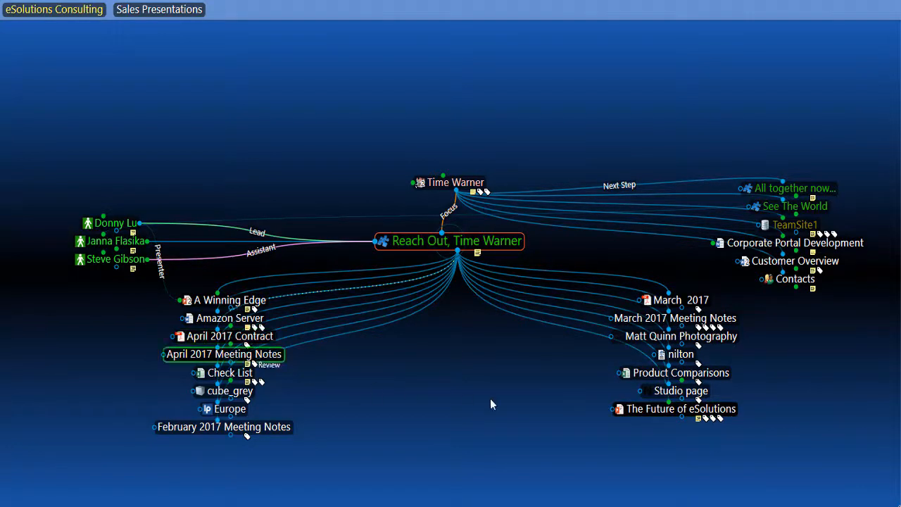
# - Assign the Presentation type to the A Winning Edge and The Future of eSolutions thoughts under Reach Out, Time Warner
pyautogui.doubleClick(228, 301)
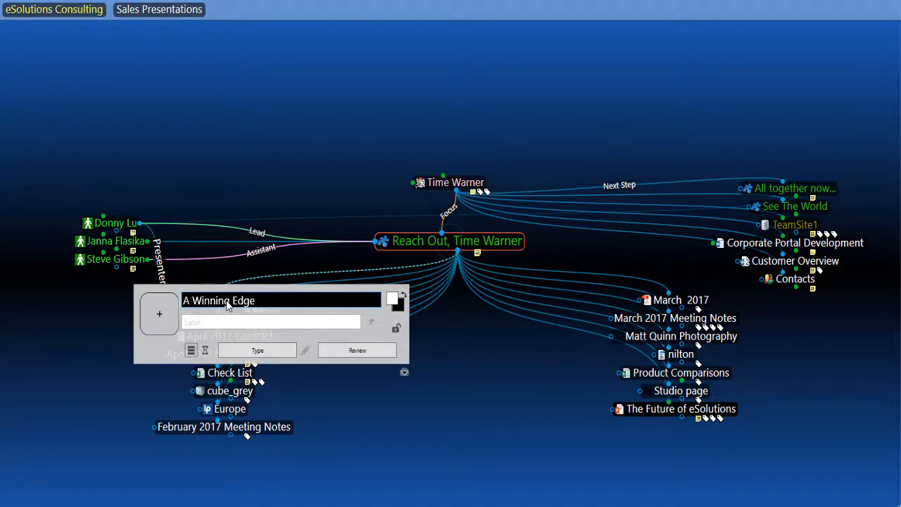
pyautogui.click(284, 359)
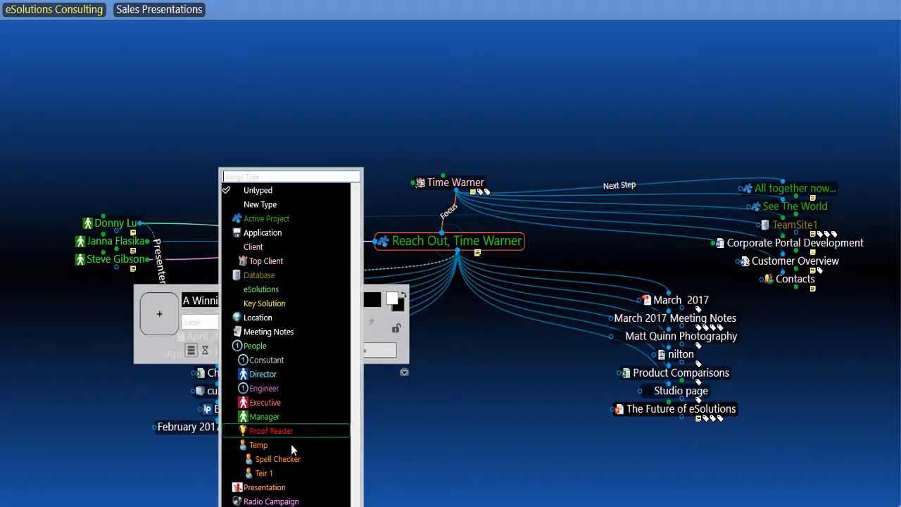
pyautogui.click(269, 488)
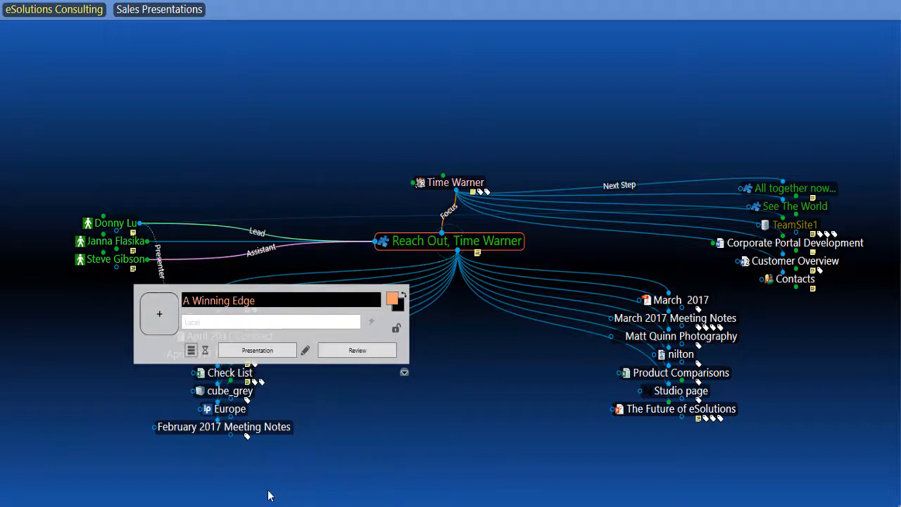
pyautogui.click(468, 441)
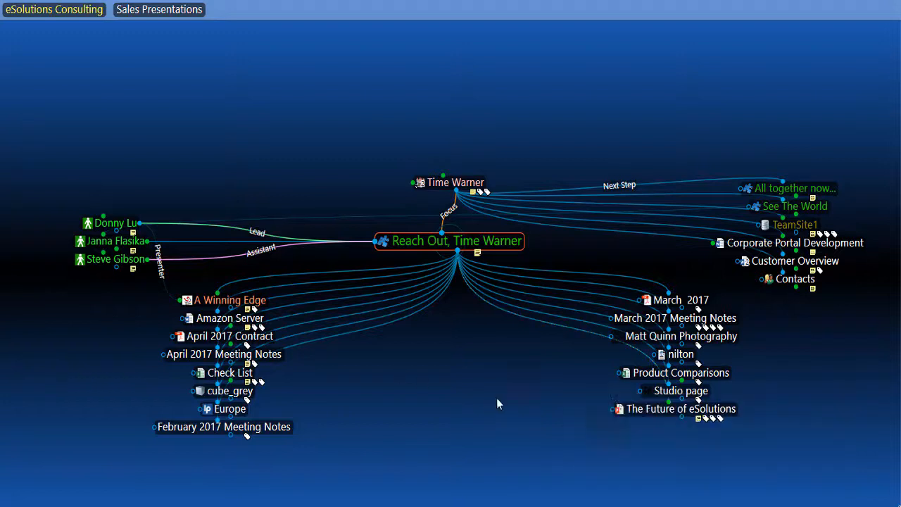
pyautogui.rightClick(659, 412)
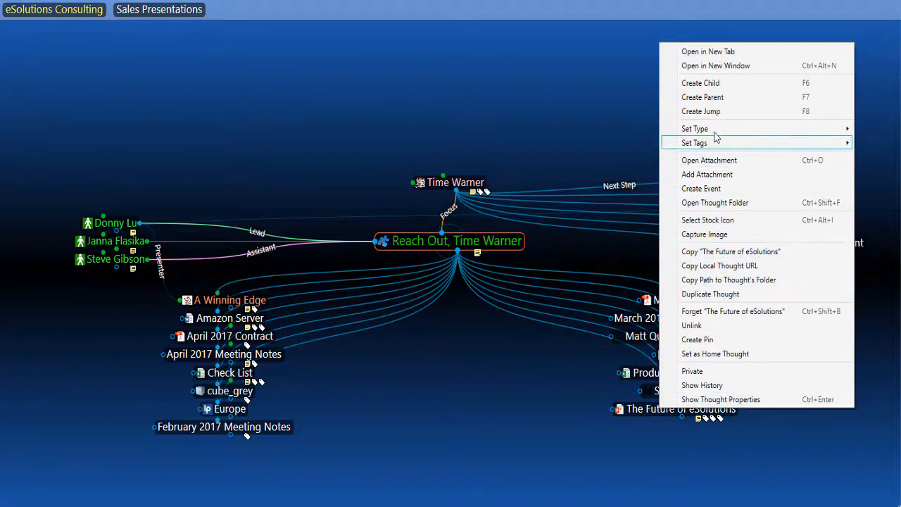
pyautogui.moveTo(716, 134)
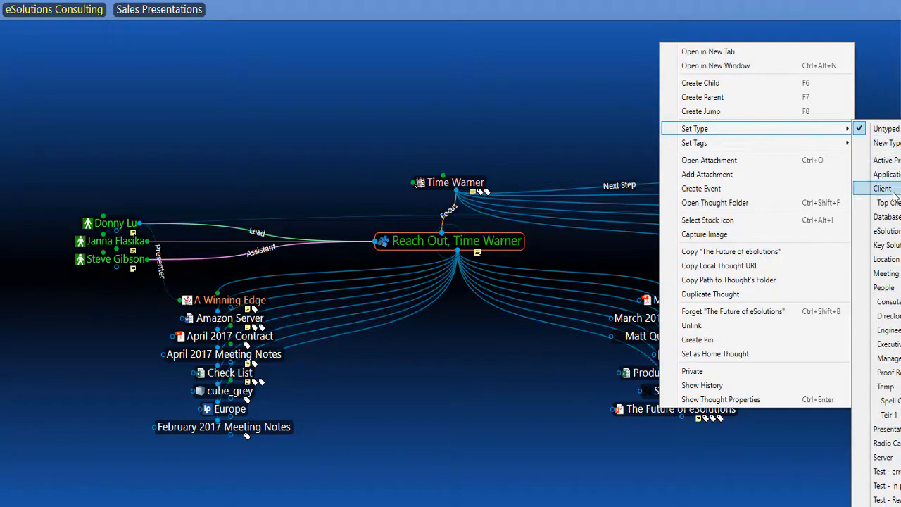
pyautogui.click(887, 430)
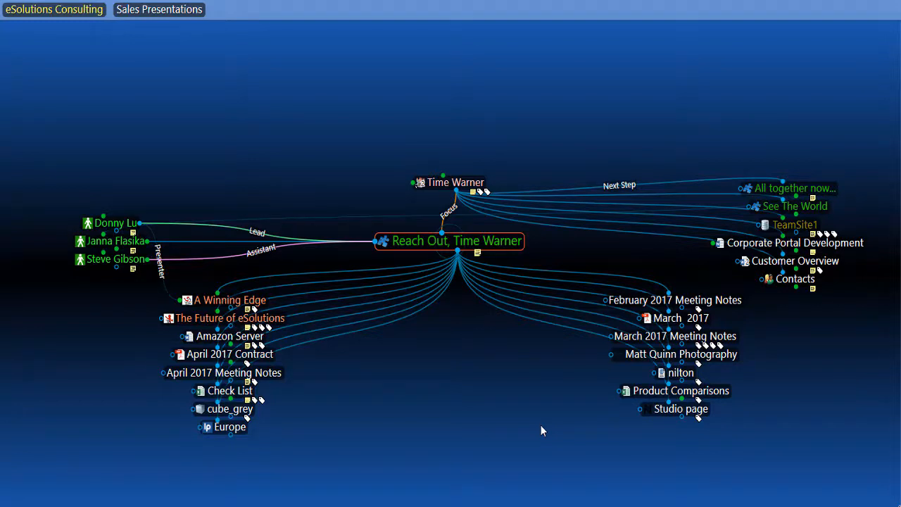
# - Create a new thought type named Spec Sheet and assign it to the Amazon Server thought
pyautogui.rightClick(218, 343)
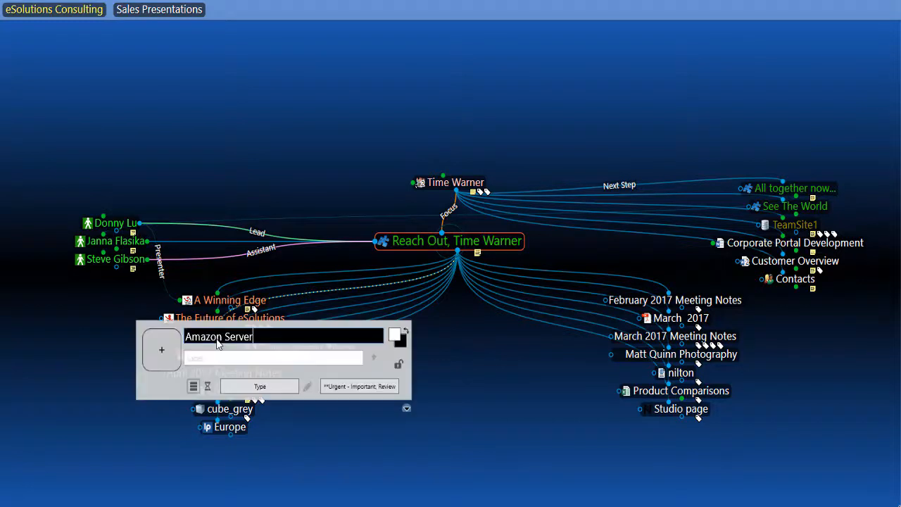
pyautogui.click(258, 387)
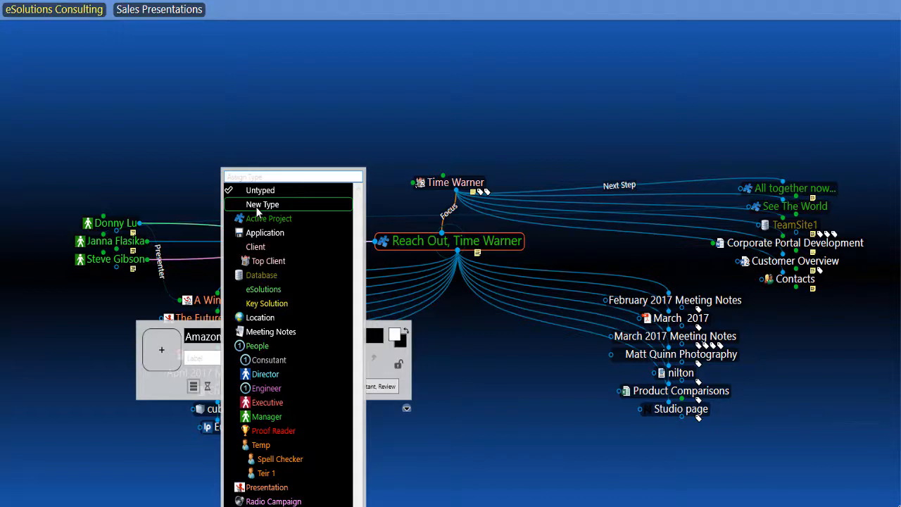
pyautogui.click(259, 205)
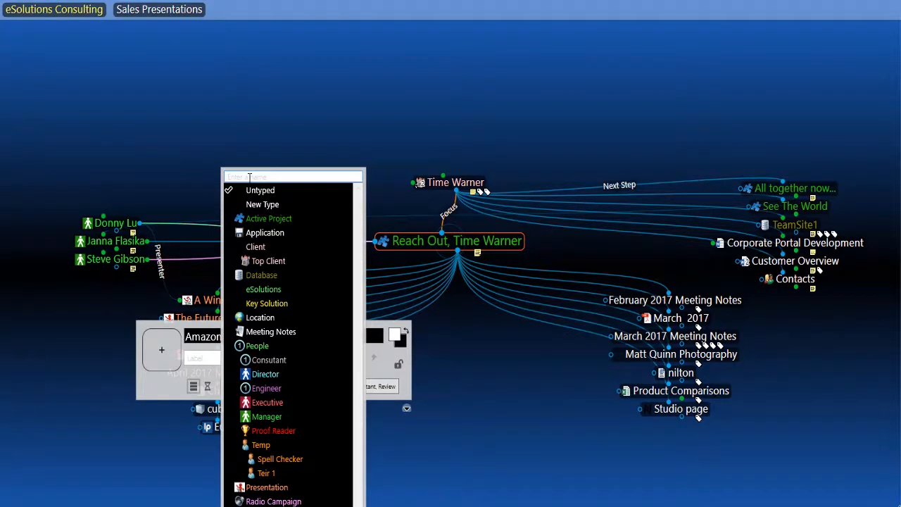
pyautogui.write('Spec')
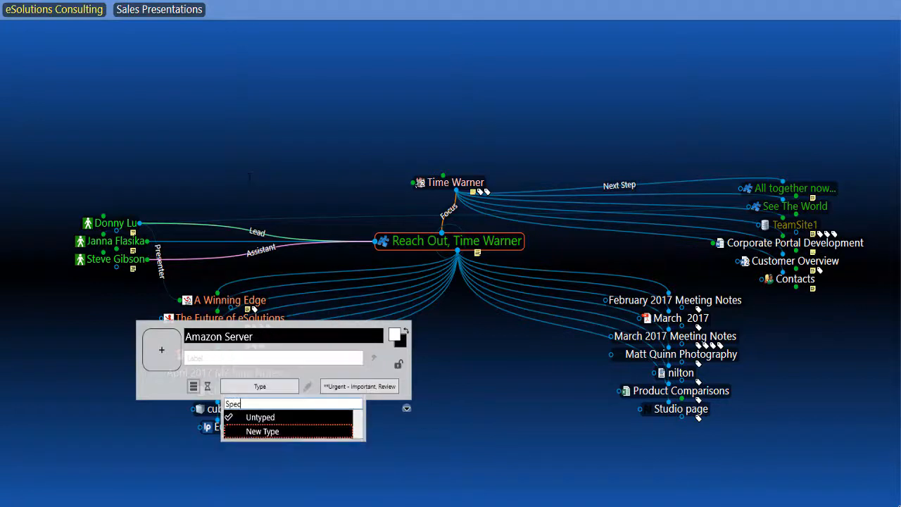
pyautogui.write(' Sheet')
pyautogui.press('Return')
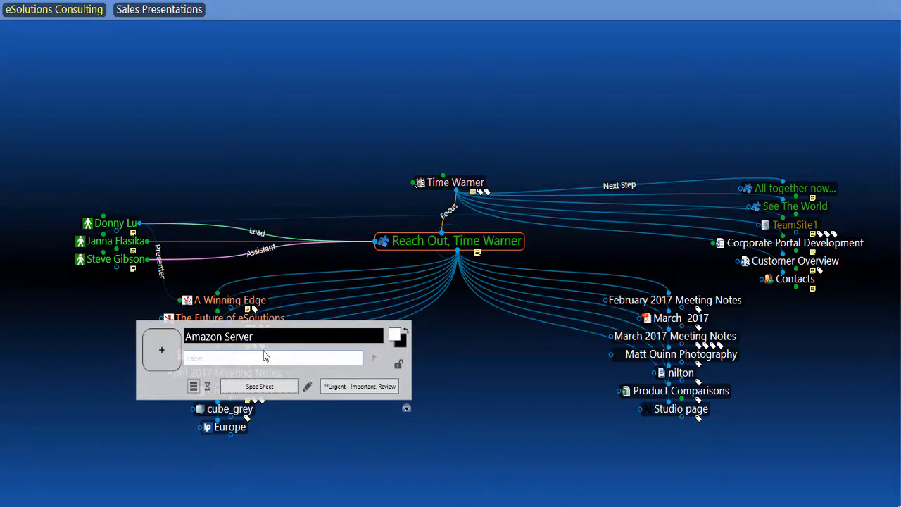
# - View the Spec Sheet type's thought and return through Amazon Server to Reach Out, Time Warner
pyautogui.click(308, 388)
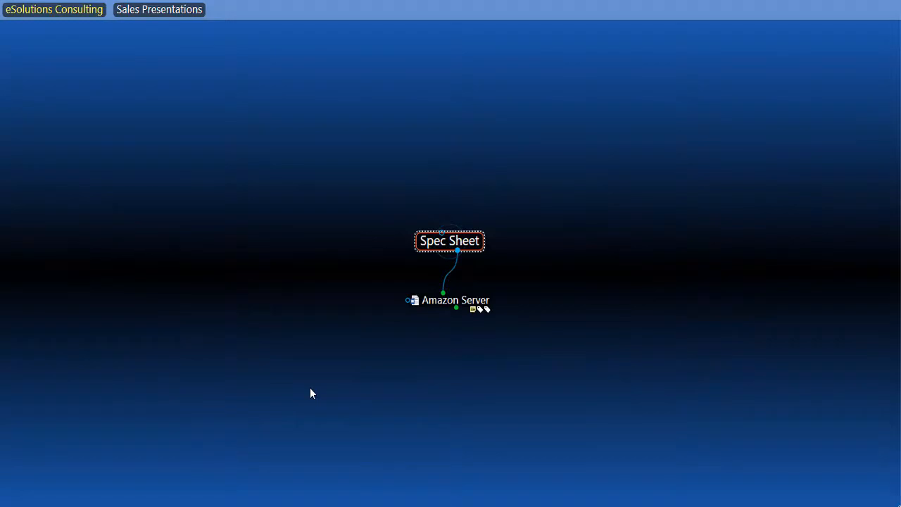
pyautogui.click(462, 302)
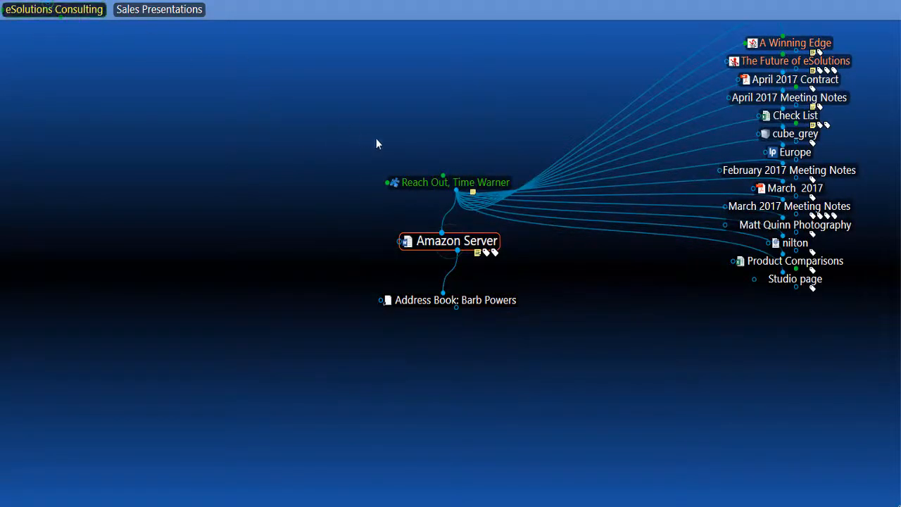
pyautogui.click(444, 180)
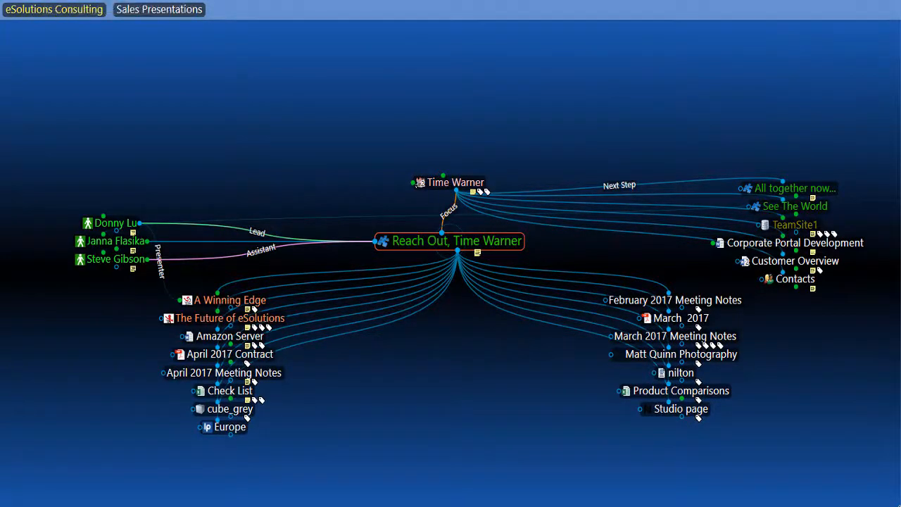
# - Activate the Spec Sheet type and give it the yellow page stock icon from the Business category
pyautogui.click(43, 1)
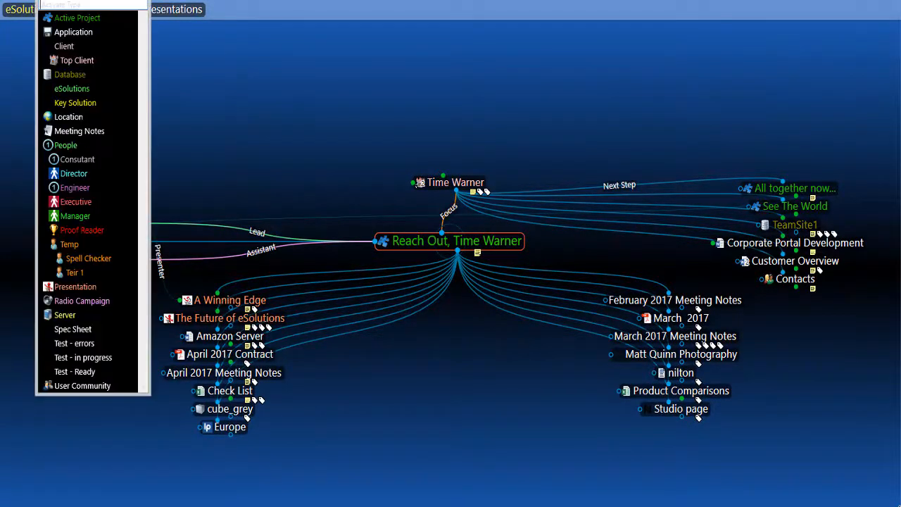
pyautogui.click(81, 330)
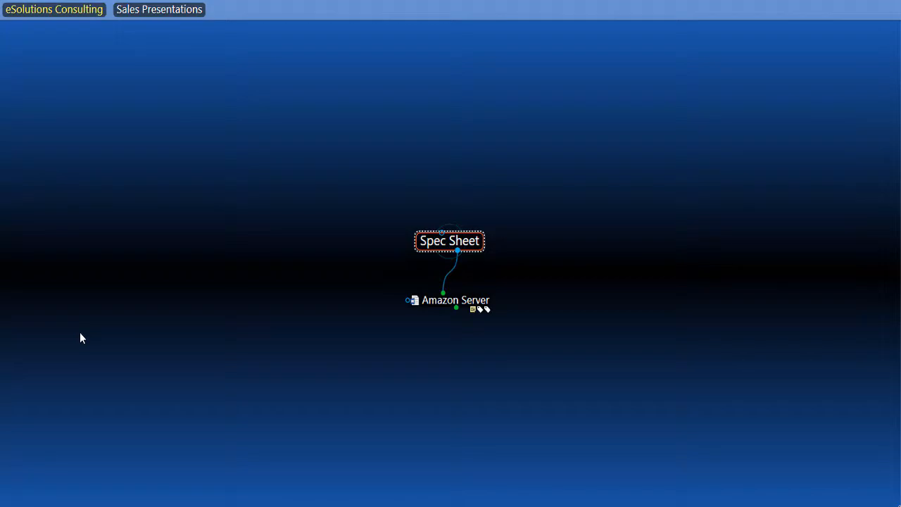
pyautogui.click(475, 242)
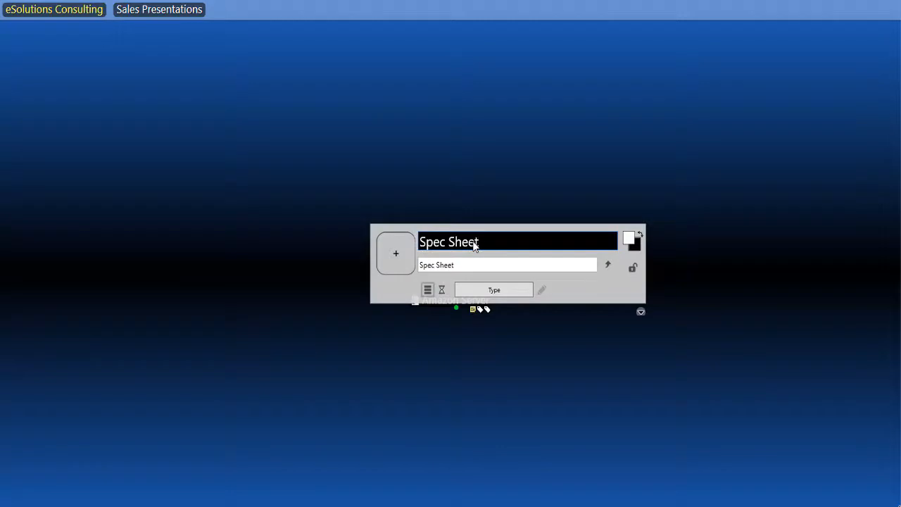
pyautogui.click(395, 261)
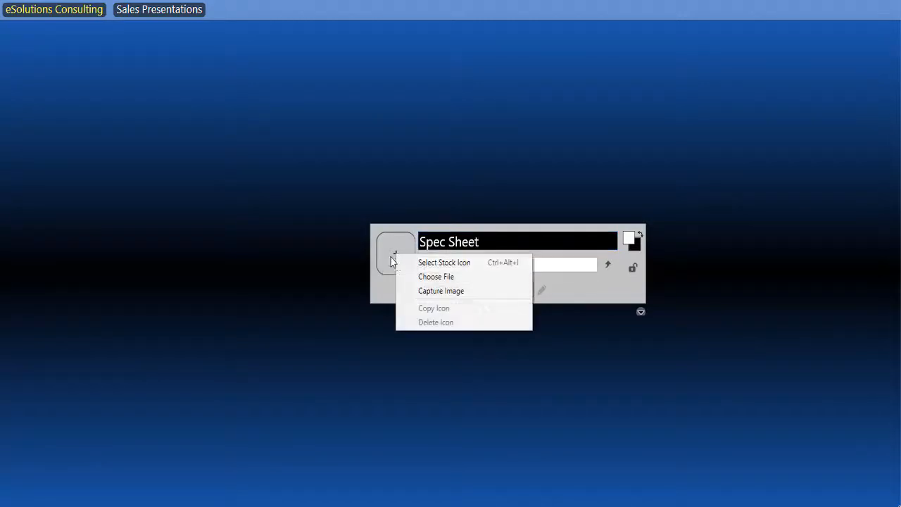
pyautogui.click(446, 263)
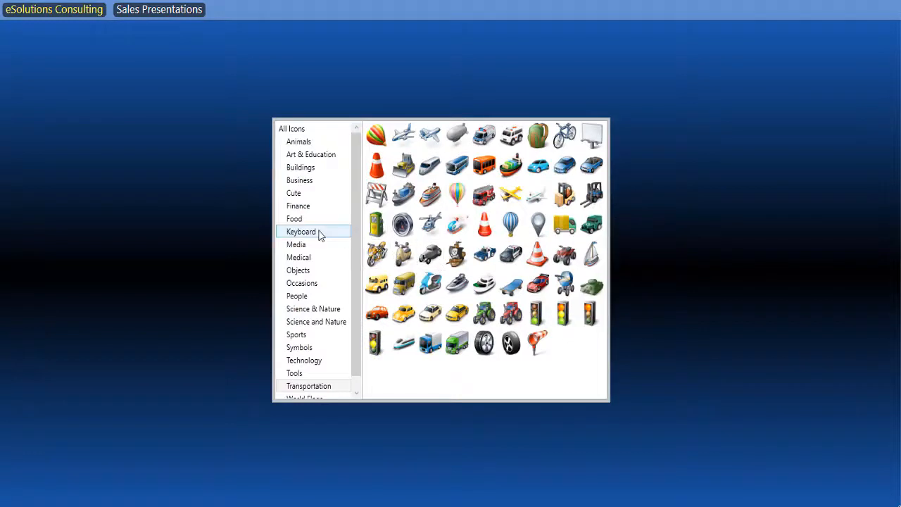
pyautogui.click(307, 185)
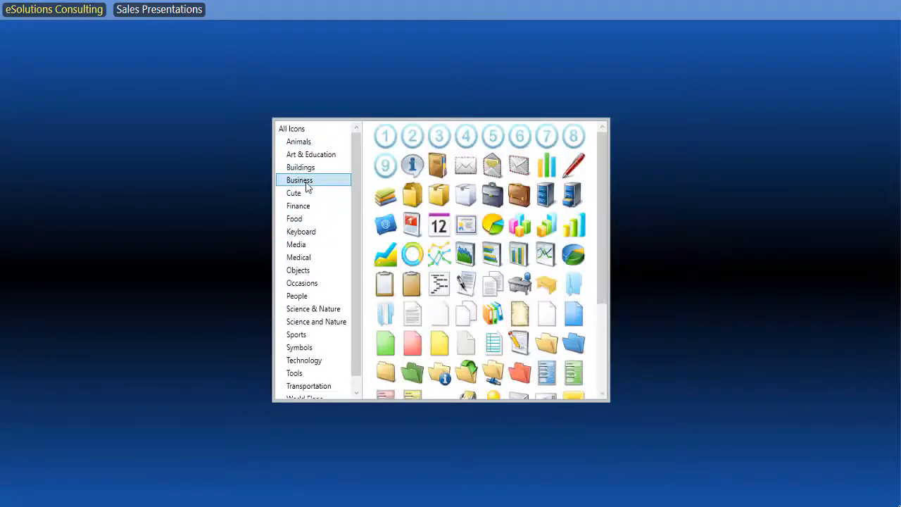
pyautogui.click(440, 347)
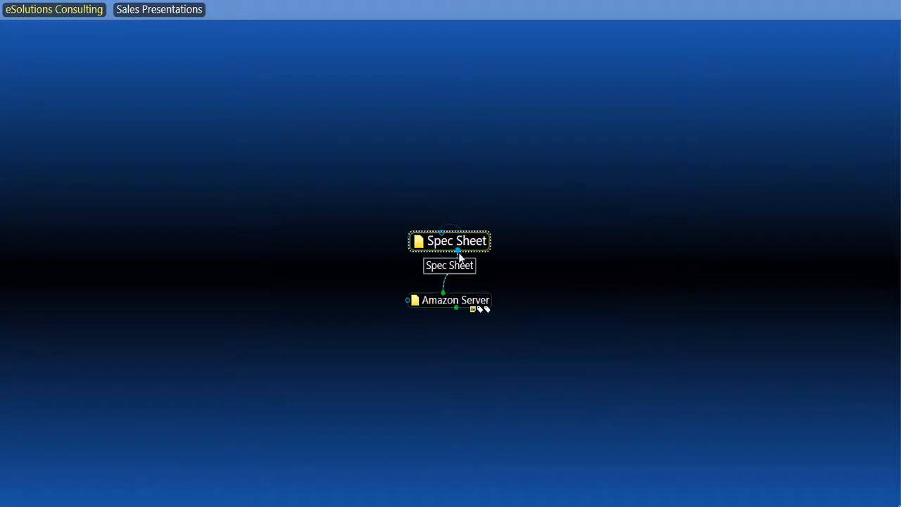
# - Return through Amazon Server to Reach Out, Time Warner and assign the Spec Sheet type to April 2017 Contract
pyautogui.click(446, 302)
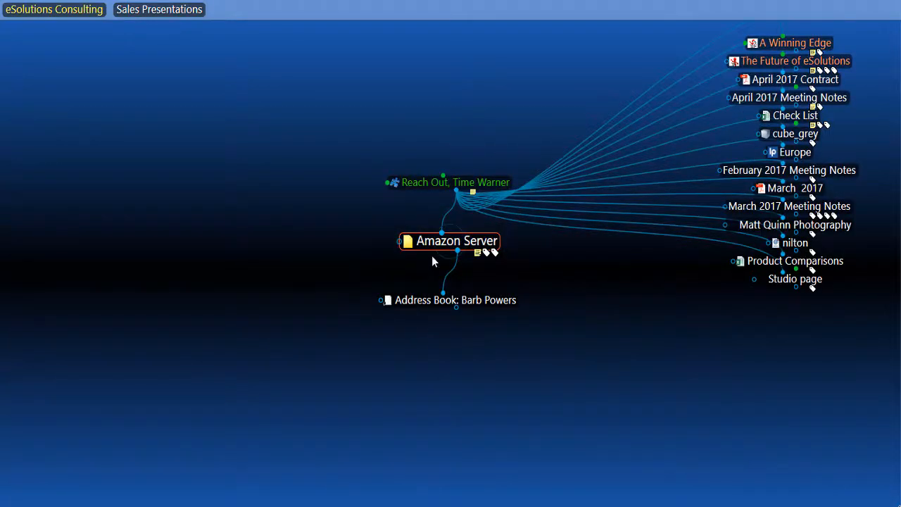
pyautogui.click(449, 183)
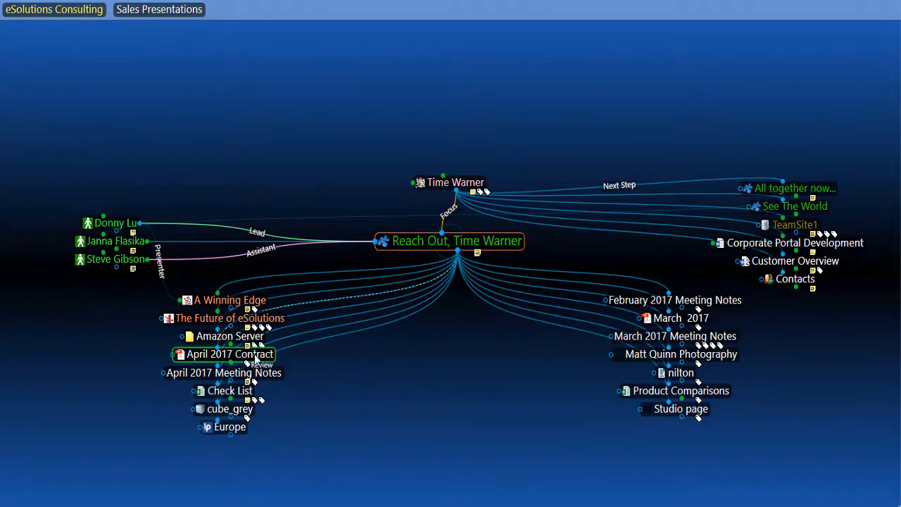
pyautogui.rightClick(222, 360)
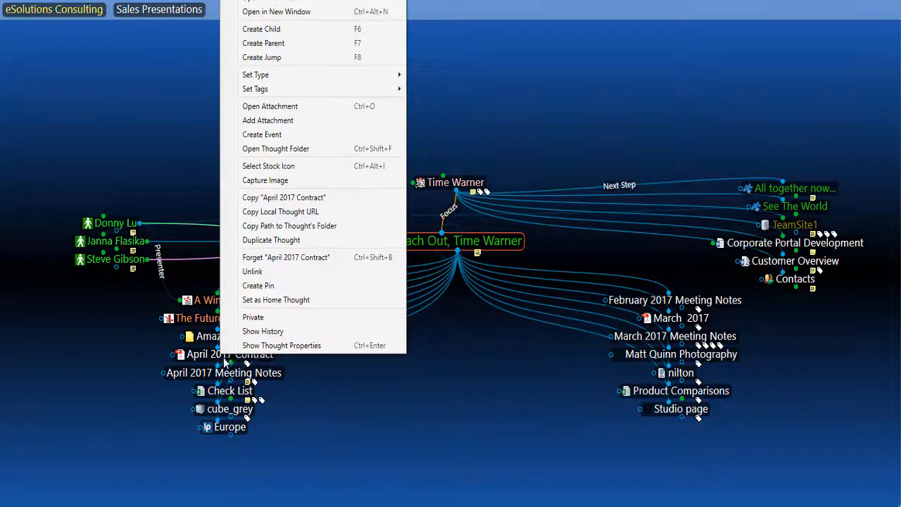
pyautogui.moveTo(284, 78)
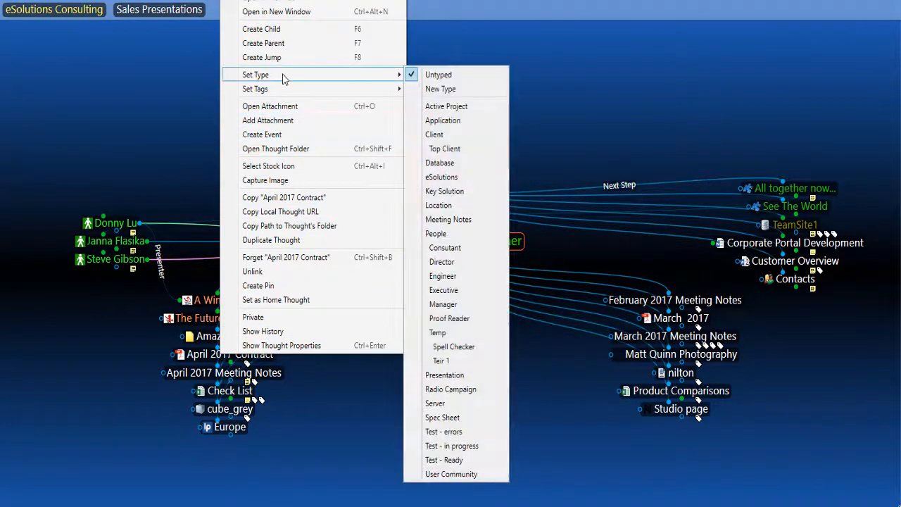
pyautogui.click(453, 418)
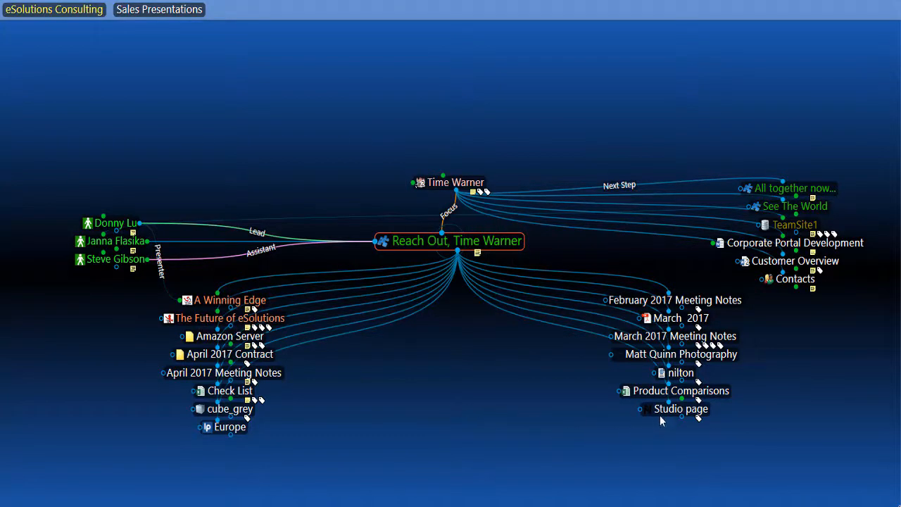
# - Select Product Comparisons, March 2017 and Check List together, assign them the Spec Sheet type, and clear the selection
pyautogui.rightClick(720, 399)
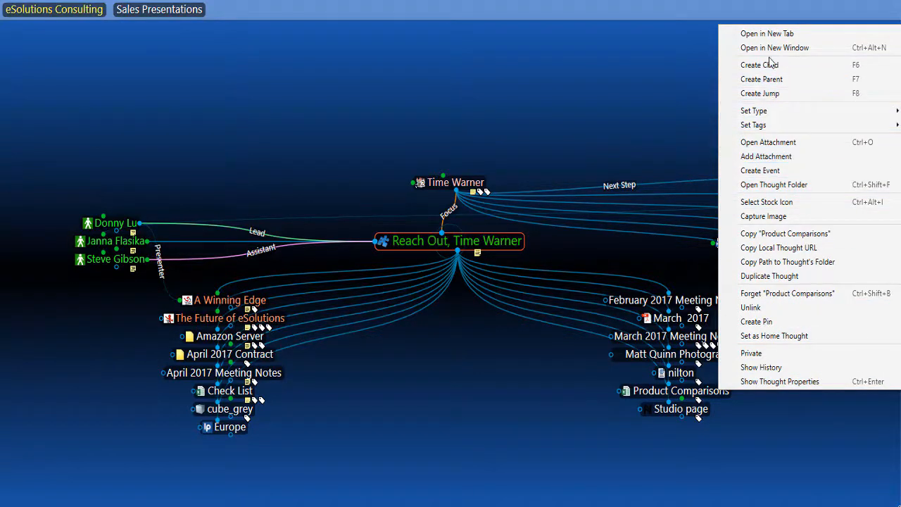
pyautogui.click(631, 454)
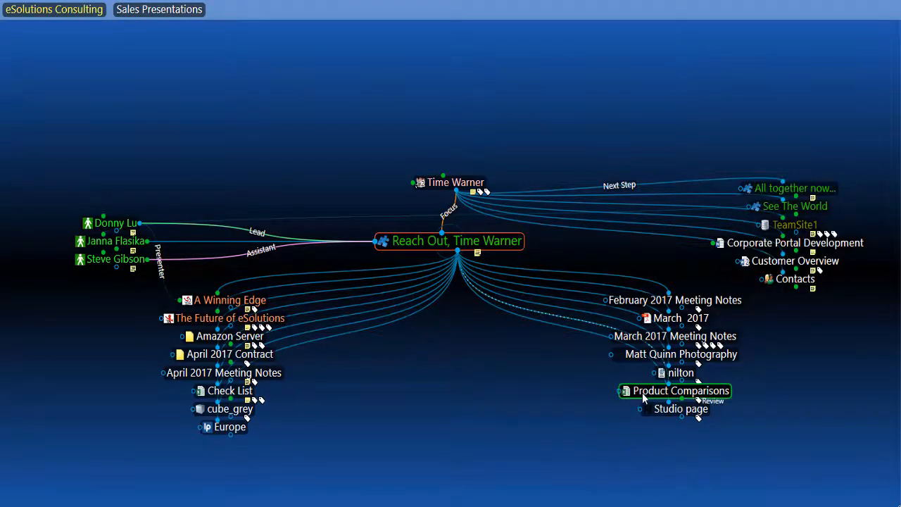
pyautogui.click(642, 396)
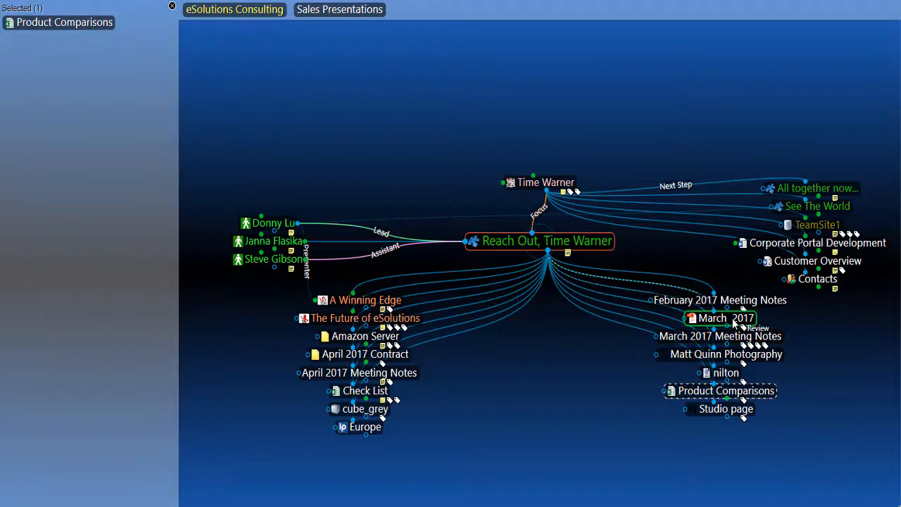
pyautogui.keyDown('ctrl'); pyautogui.click(733, 320); pyautogui.keyUp('ctrl')
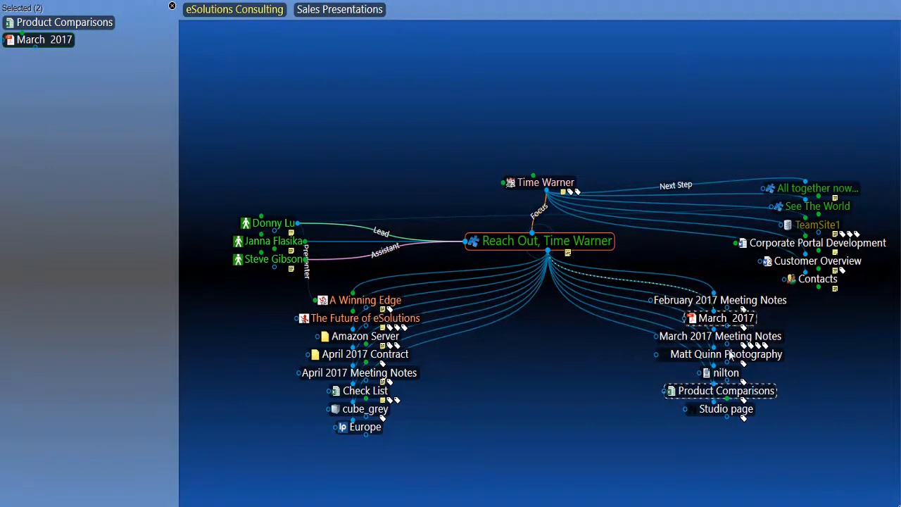
pyautogui.keyDown('ctrl'); pyautogui.click(371, 392); pyautogui.keyUp('ctrl')
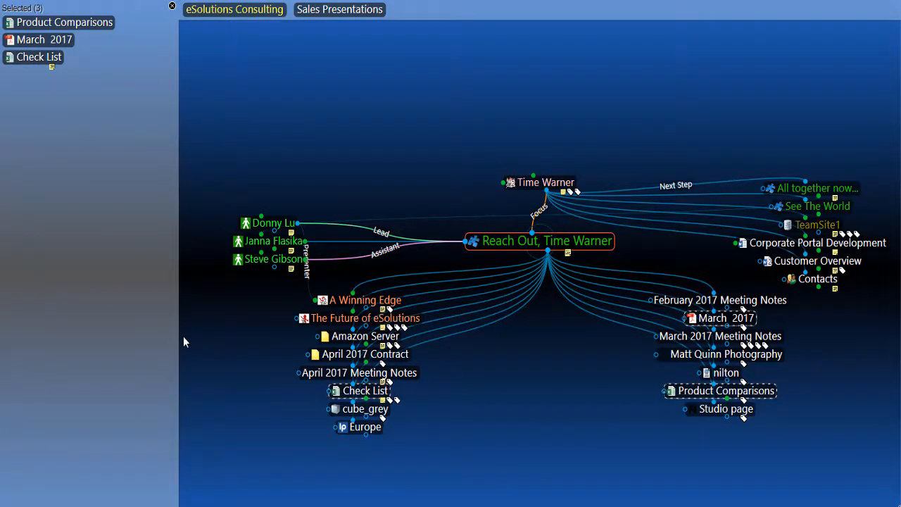
pyautogui.rightClick(92, 156)
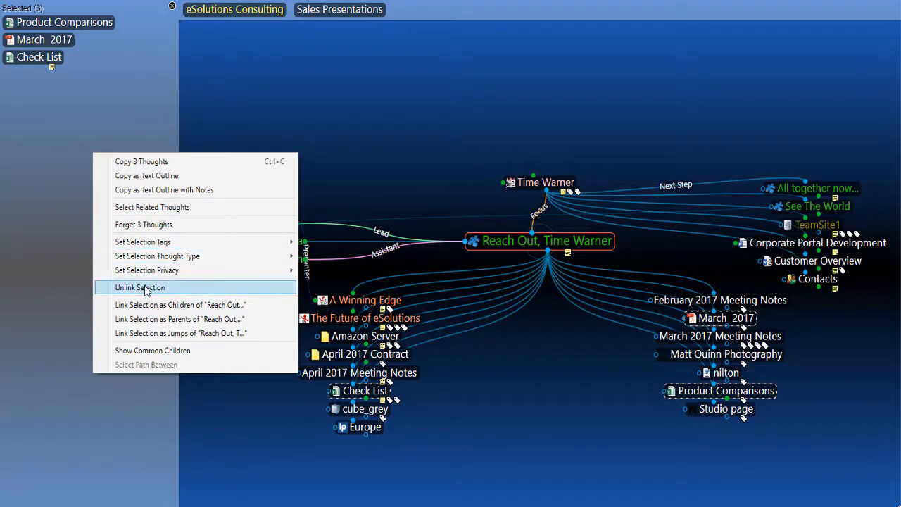
pyautogui.moveTo(174, 259)
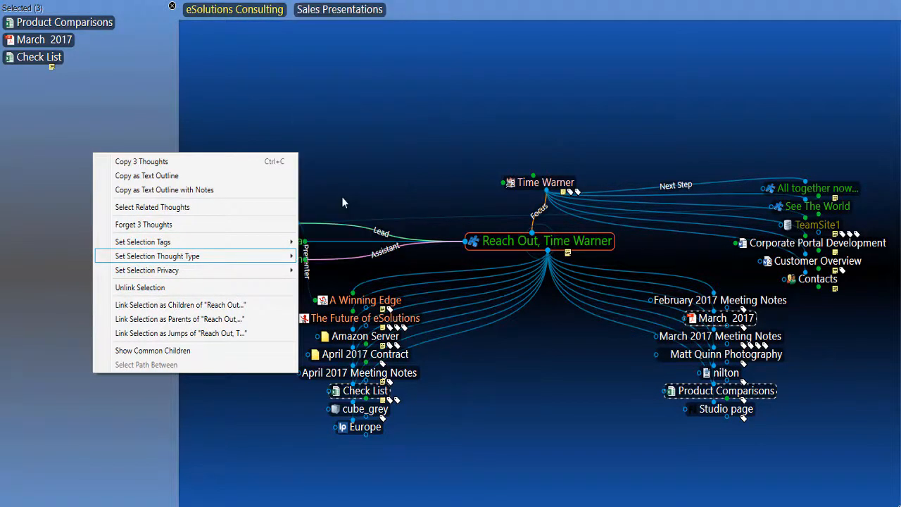
pyautogui.click(172, 6)
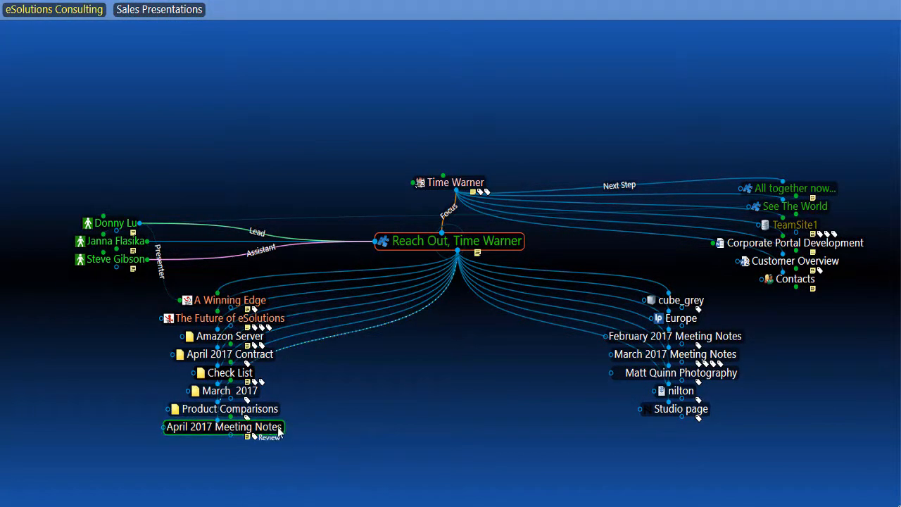
# - Select the April, February and March 2017 Meeting Notes together, assign them the Meeting Notes type, and clear the selection
pyautogui.keyDown('ctrl'); pyautogui.click(356, 437); pyautogui.keyUp('ctrl')
pyautogui.keyDown('ctrl'); pyautogui.click(757, 337); pyautogui.keyUp('ctrl')
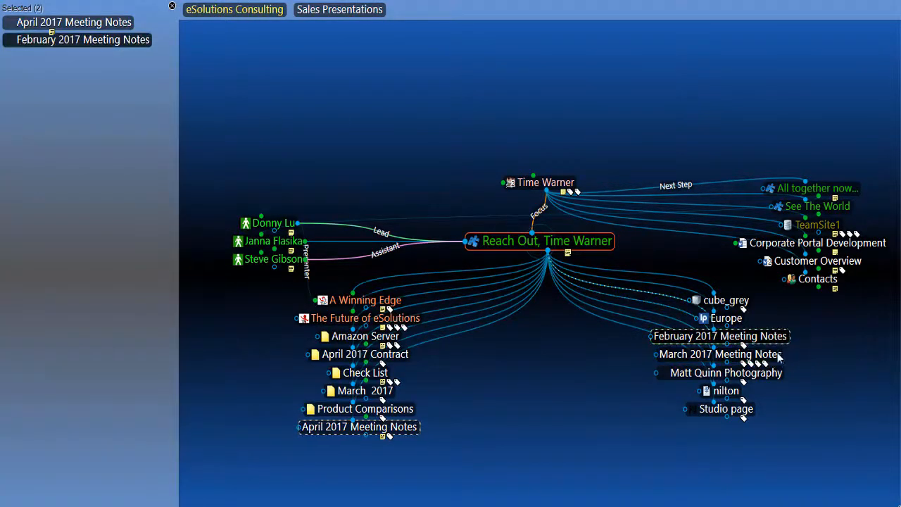
pyautogui.keyDown('ctrl'); pyautogui.click(774, 355); pyautogui.keyUp('ctrl')
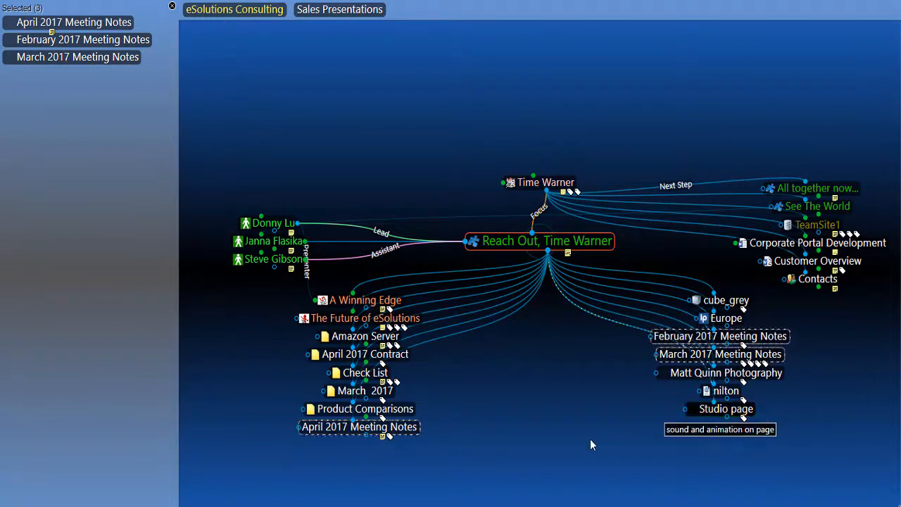
pyautogui.rightClick(79, 160)
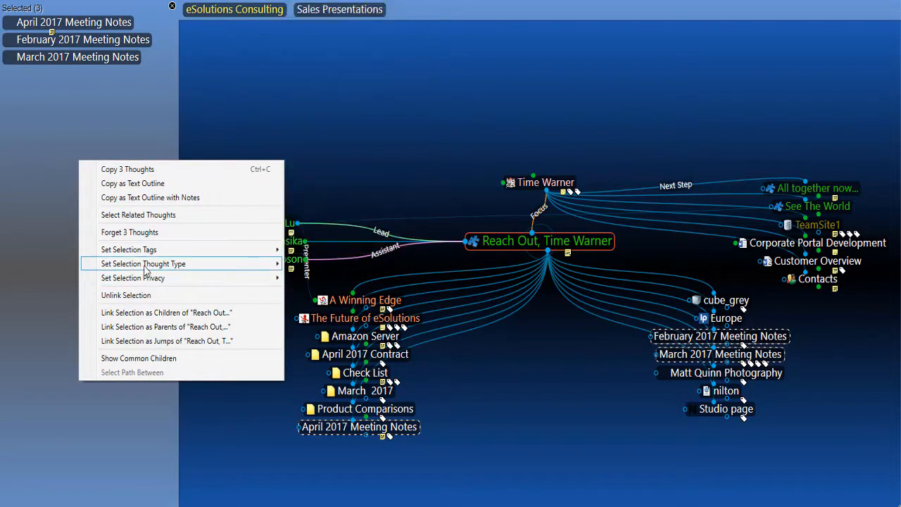
pyautogui.moveTo(145, 270)
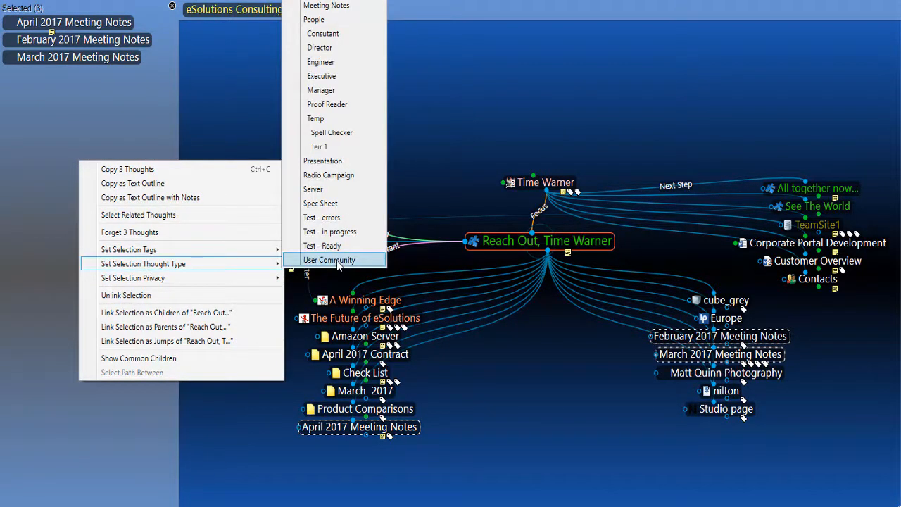
pyautogui.click(342, 9)
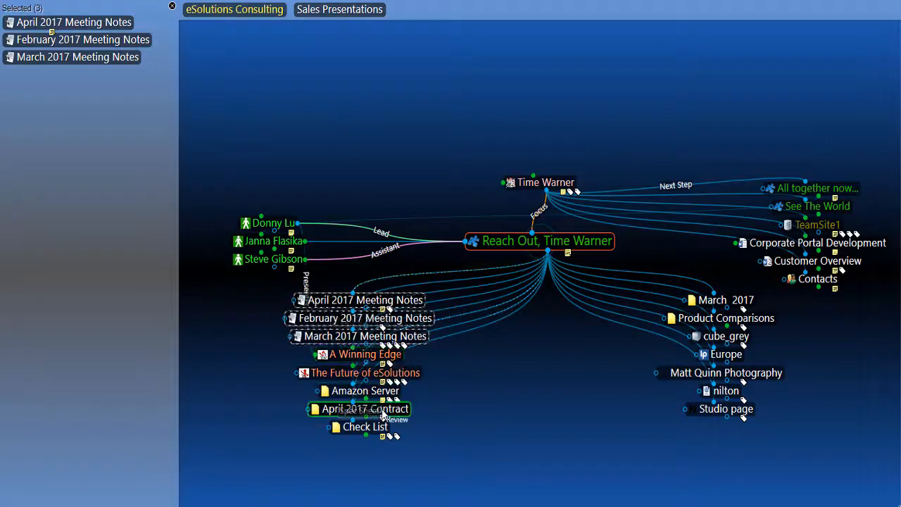
pyautogui.click(172, 5)
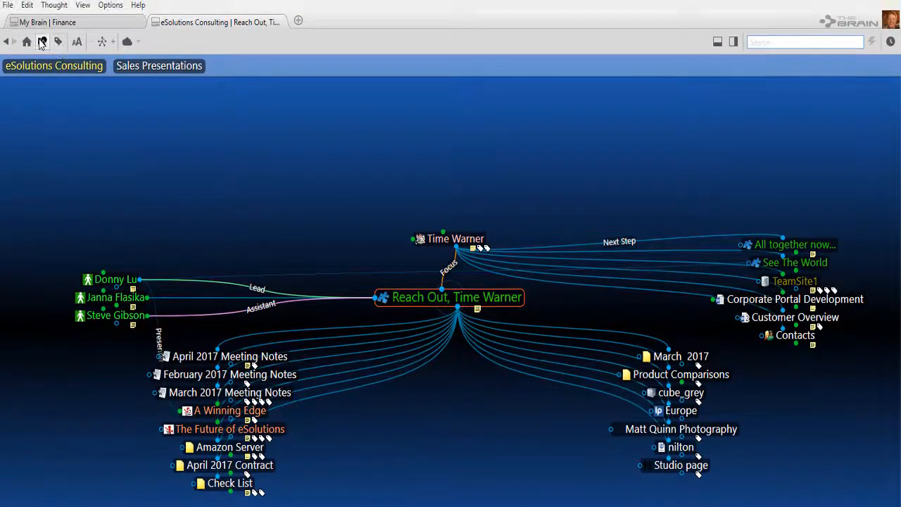
# - Activate the Meeting Notes type, set its text colour to cyan, and return through February 2017 Meeting Notes to Reach Out, Time Warner
pyautogui.click(41, 35)
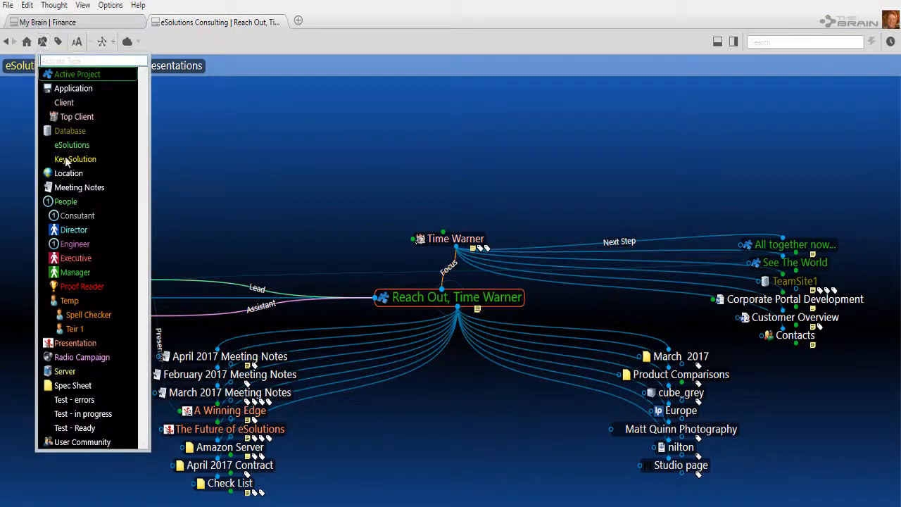
pyautogui.click(94, 189)
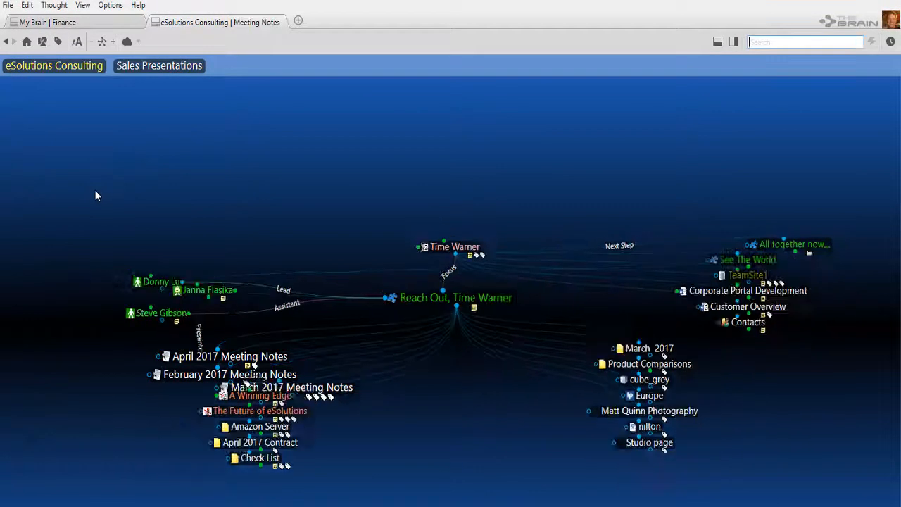
pyautogui.rightClick(456, 299)
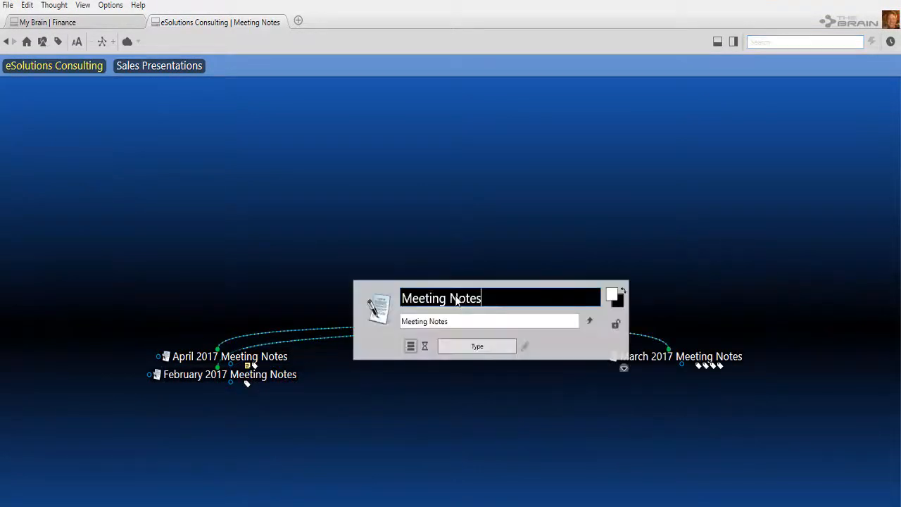
pyautogui.click(612, 296)
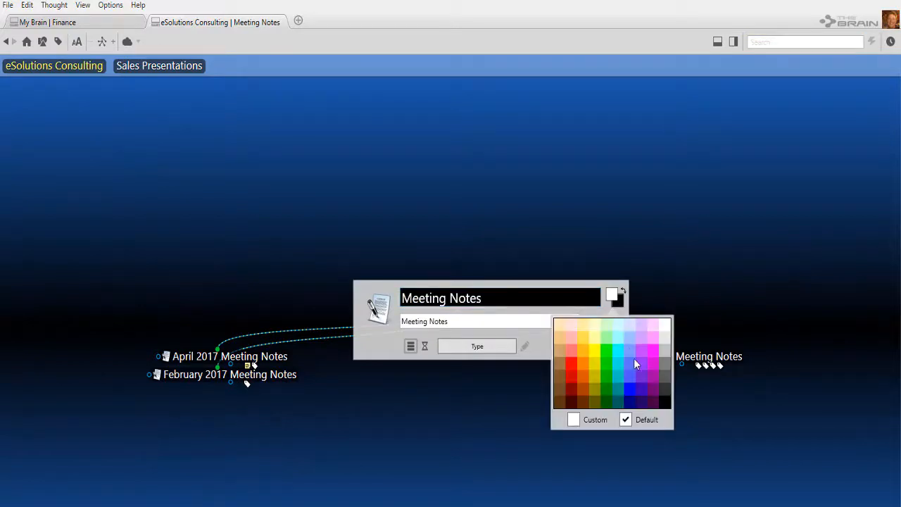
pyautogui.click(618, 349)
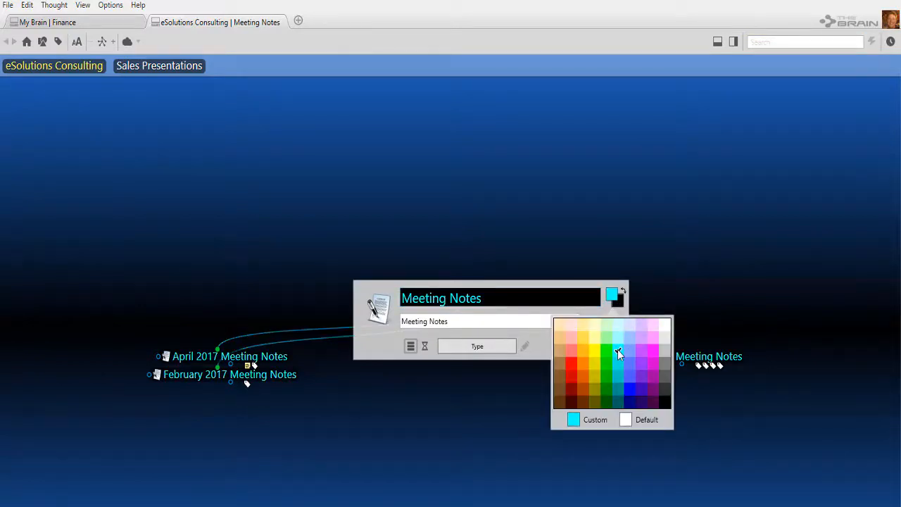
pyautogui.click(624, 202)
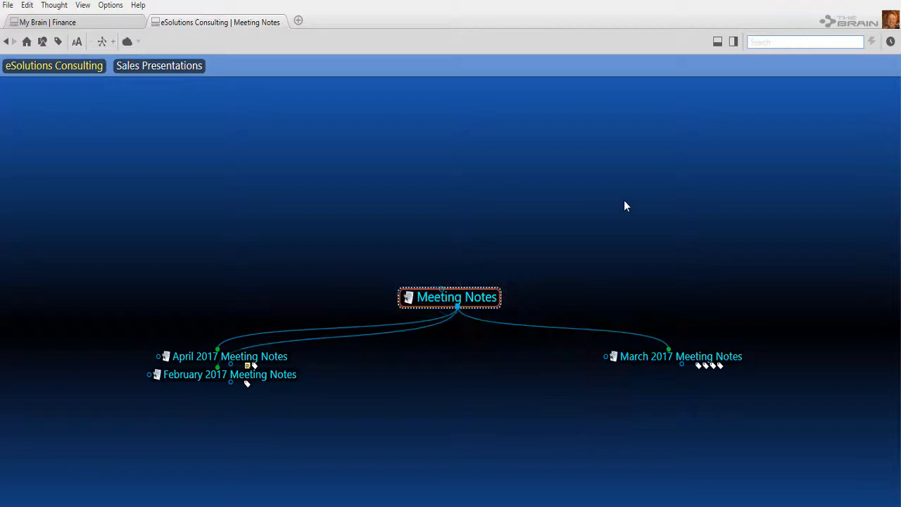
pyautogui.click(229, 375)
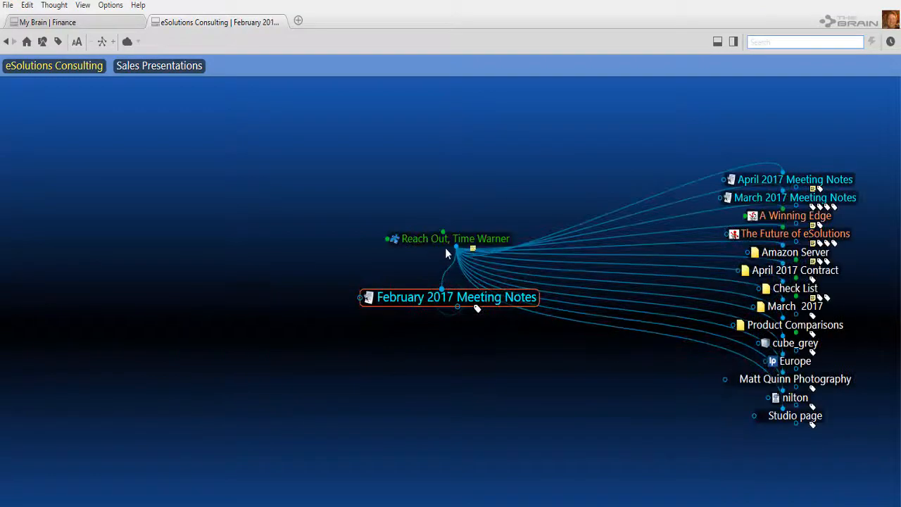
pyautogui.click(448, 241)
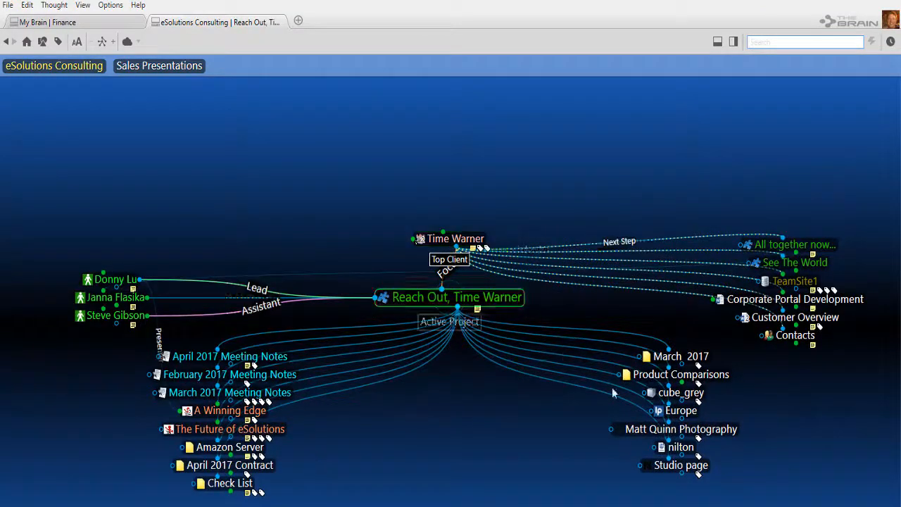
# - Select cube_grey, Europe, the Photography thought, nilton and Studio page, assign them a new thought type named Research, and clear the selection
pyautogui.keyDown('ctrl'); pyautogui.click(699, 396); pyautogui.keyUp('ctrl')
pyautogui.keyDown('ctrl'); pyautogui.click(722, 410); pyautogui.keyUp('ctrl')
pyautogui.keyDown('ctrl'); pyautogui.click(726, 429); pyautogui.keyUp('ctrl')
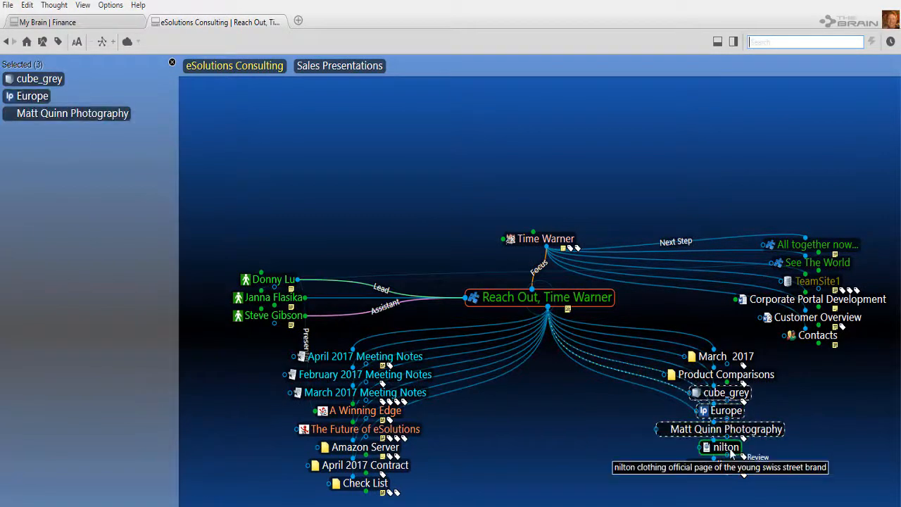
pyautogui.keyDown('ctrl'); pyautogui.click(726, 447); pyautogui.keyUp('ctrl')
pyautogui.keyDown('ctrl'); pyautogui.click(726, 465); pyautogui.keyUp('ctrl')
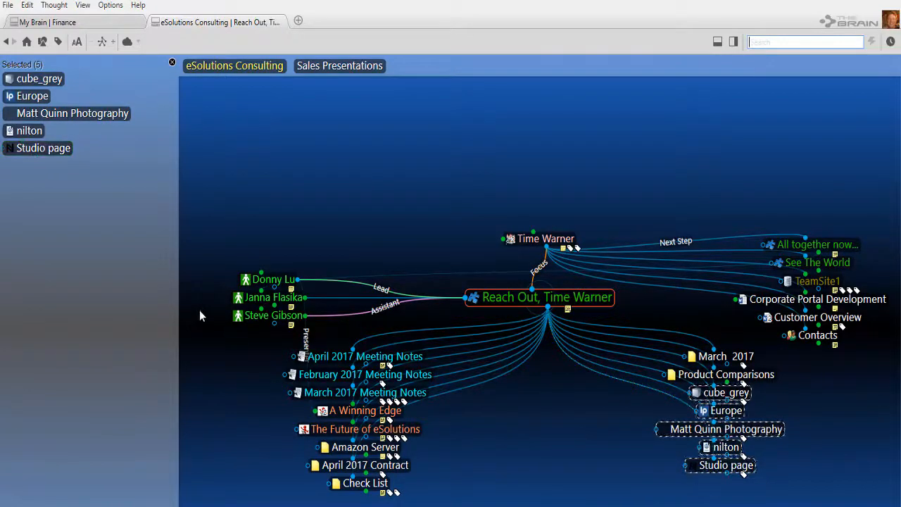
pyautogui.rightClick(97, 281)
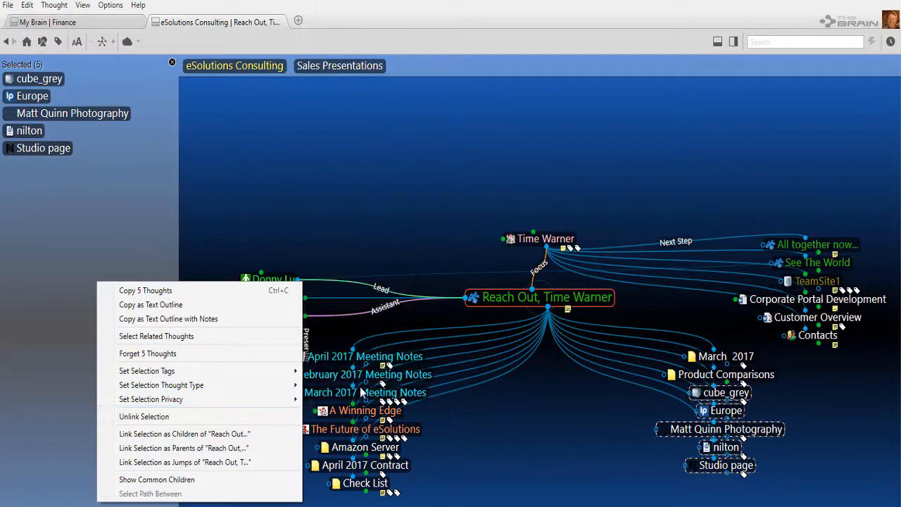
pyautogui.moveTo(269, 386)
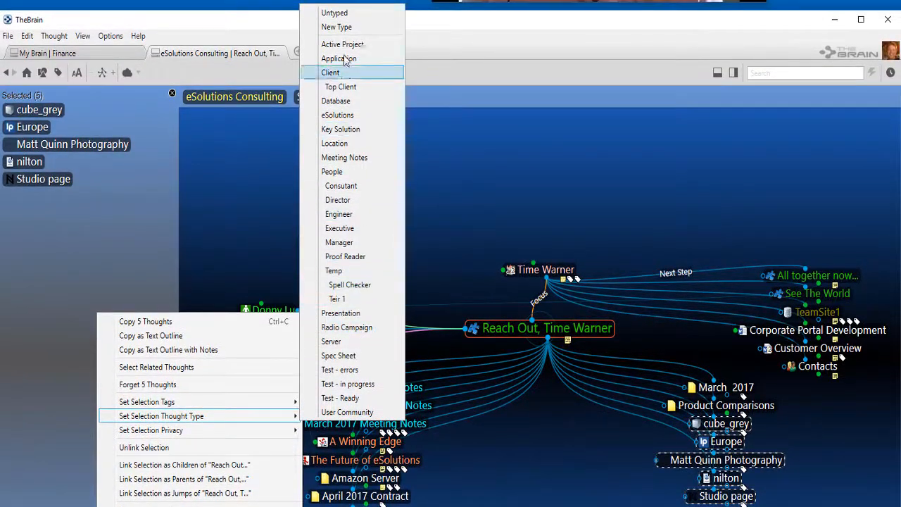
pyautogui.click(343, 27)
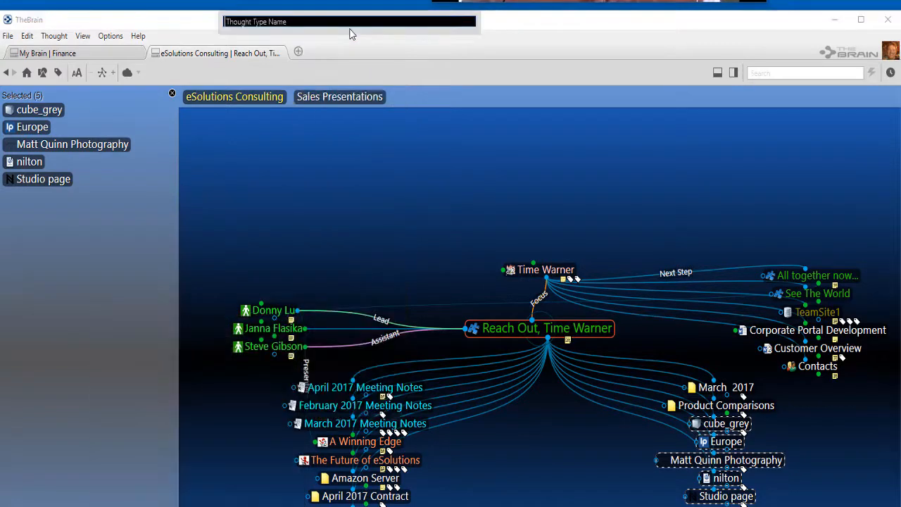
pyautogui.write('Res')
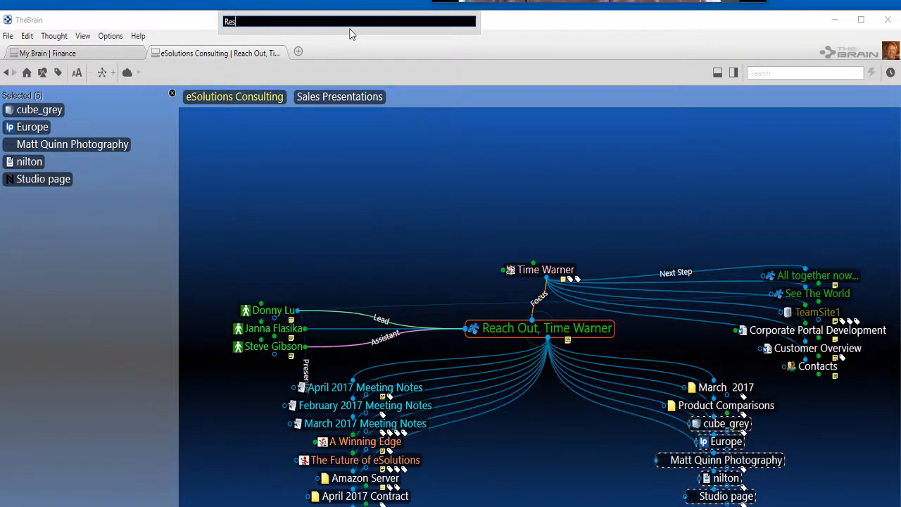
pyautogui.write('earch')
pyautogui.press('Return')
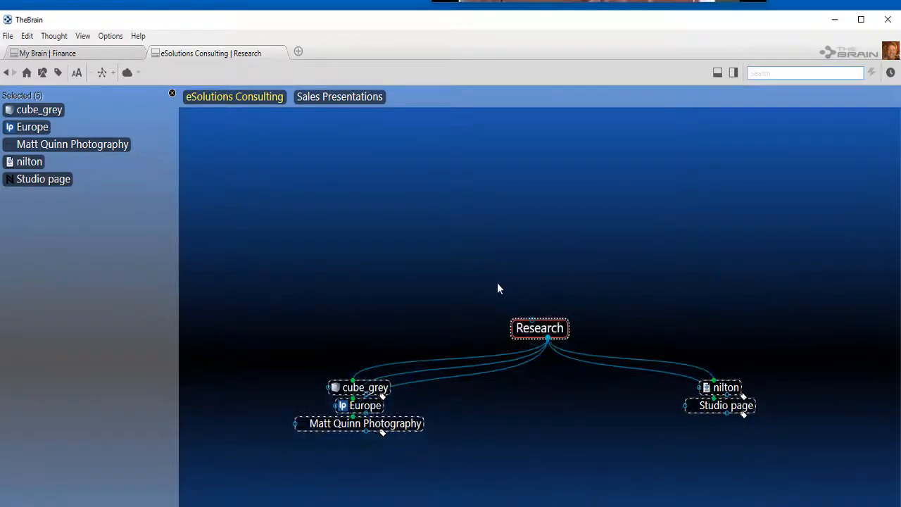
pyautogui.click(171, 94)
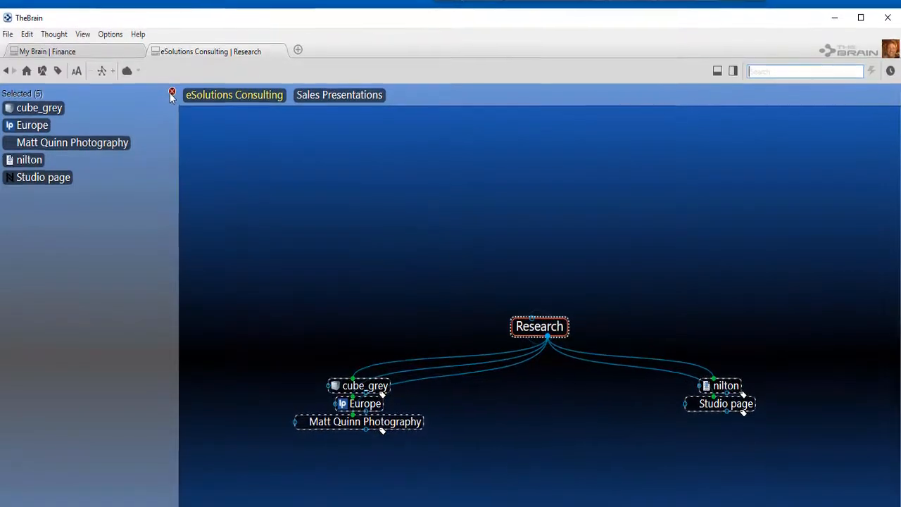
# - Give the Research type the multicoloured line-graph stock icon from the Business category
pyautogui.click(458, 327)
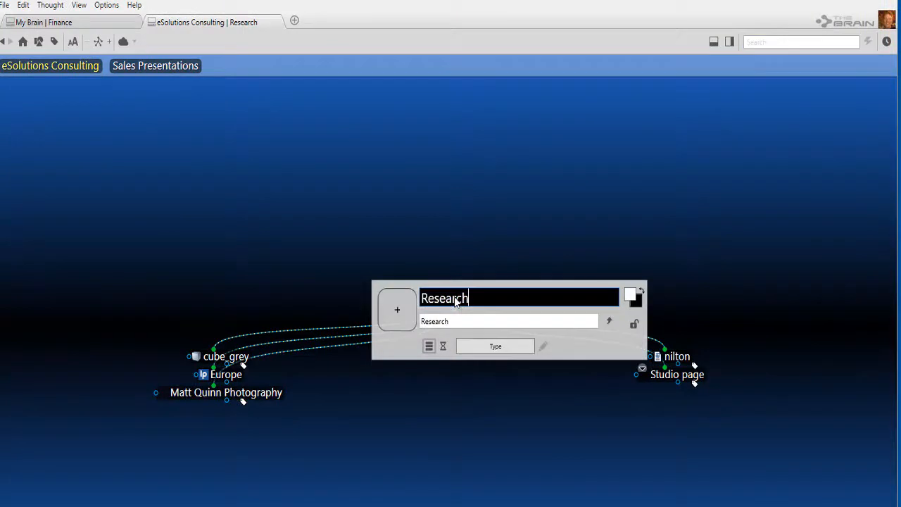
pyautogui.click(400, 317)
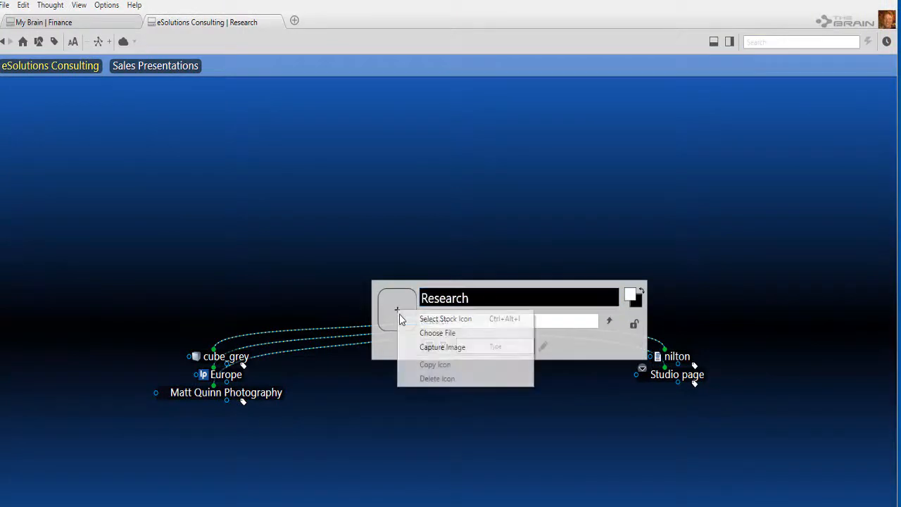
pyautogui.click(439, 321)
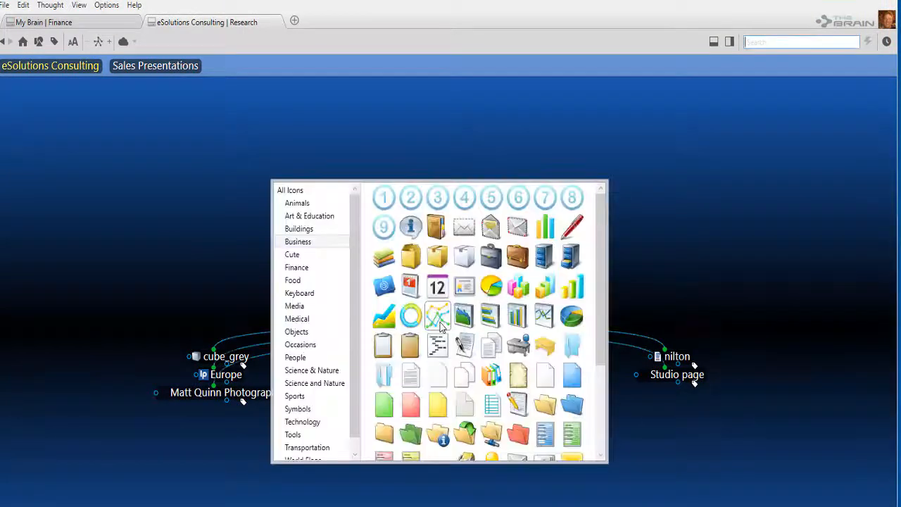
pyautogui.click(437, 318)
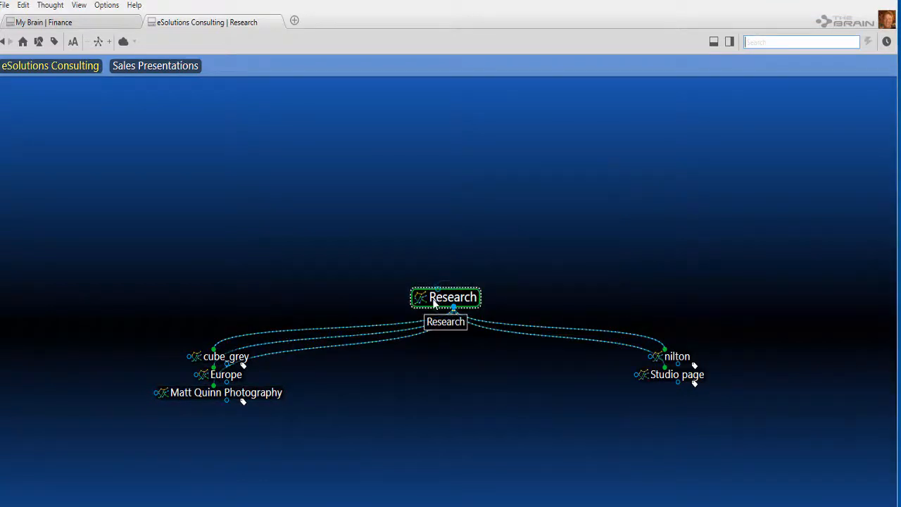
# - Set the Research type's background colour to light grey
pyautogui.click(459, 301)
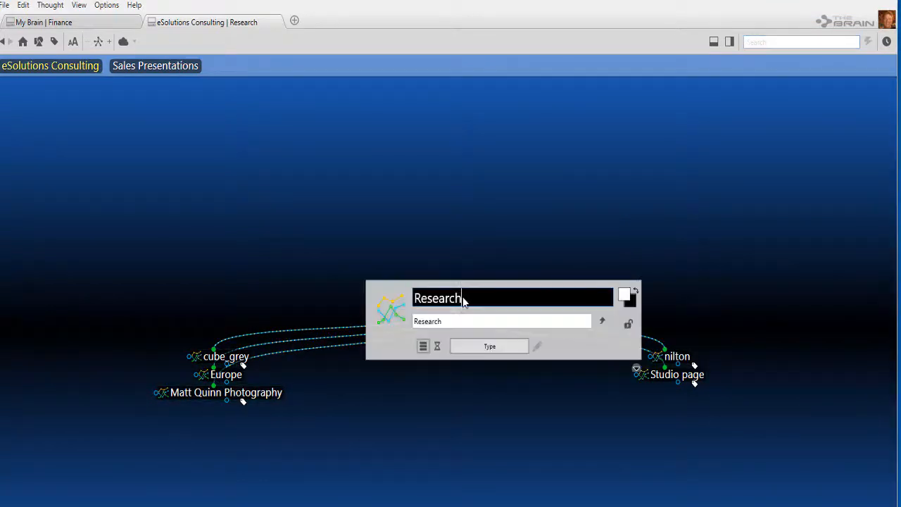
pyautogui.click(633, 306)
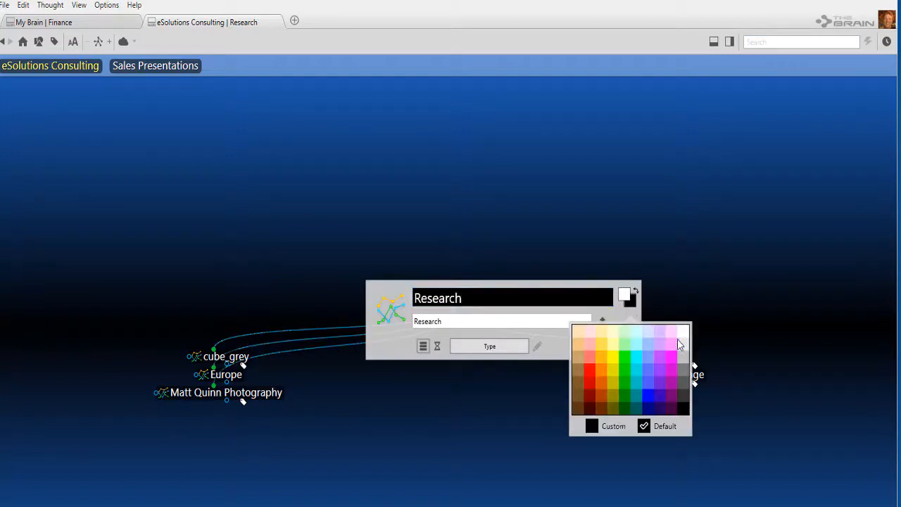
pyautogui.click(684, 358)
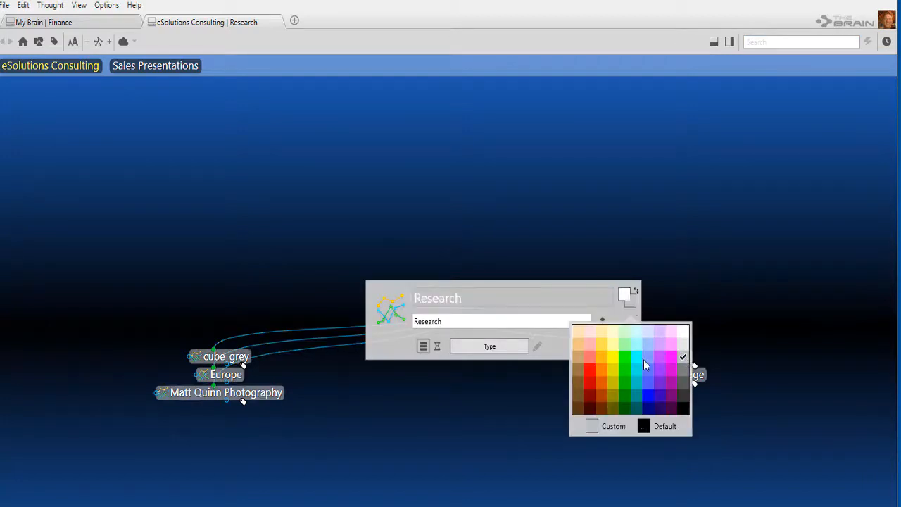
# - Set the Research type's text colour to the darkest red and return through the Photography thought to Reach Out, Time Warner
pyautogui.click(626, 299)
pyautogui.click(626, 298)
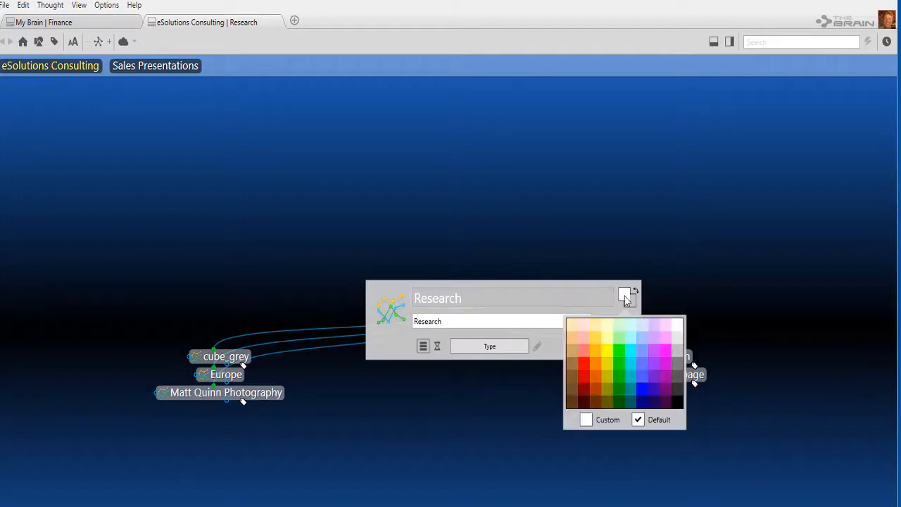
pyautogui.click(620, 391)
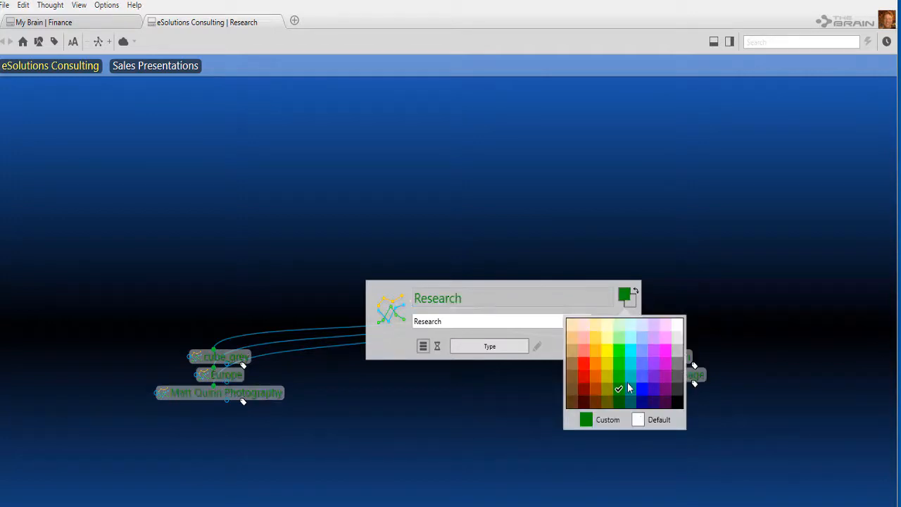
pyautogui.click(584, 390)
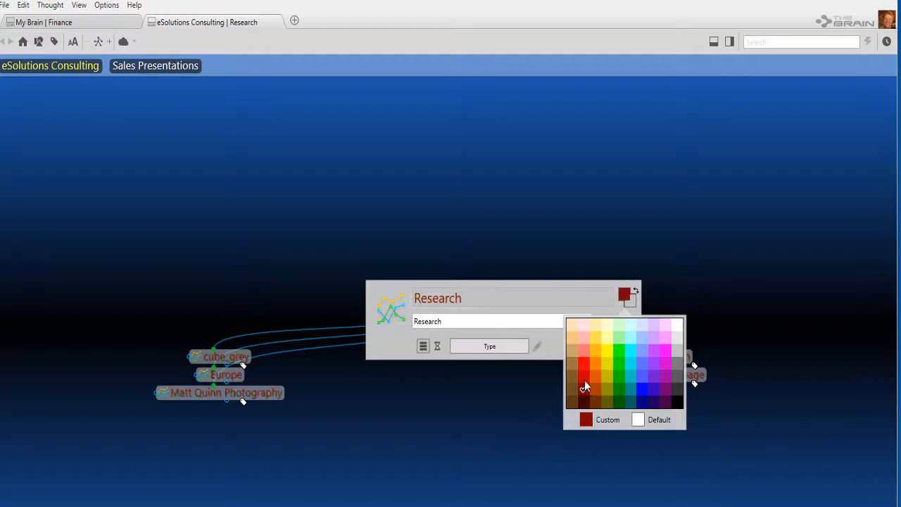
pyautogui.click(584, 378)
pyautogui.click(584, 402)
pyautogui.click(473, 443)
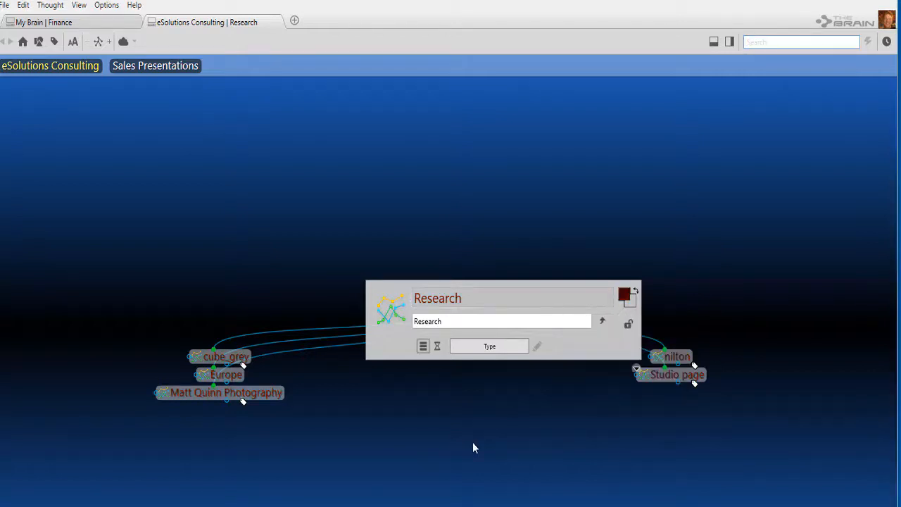
pyautogui.click(252, 396)
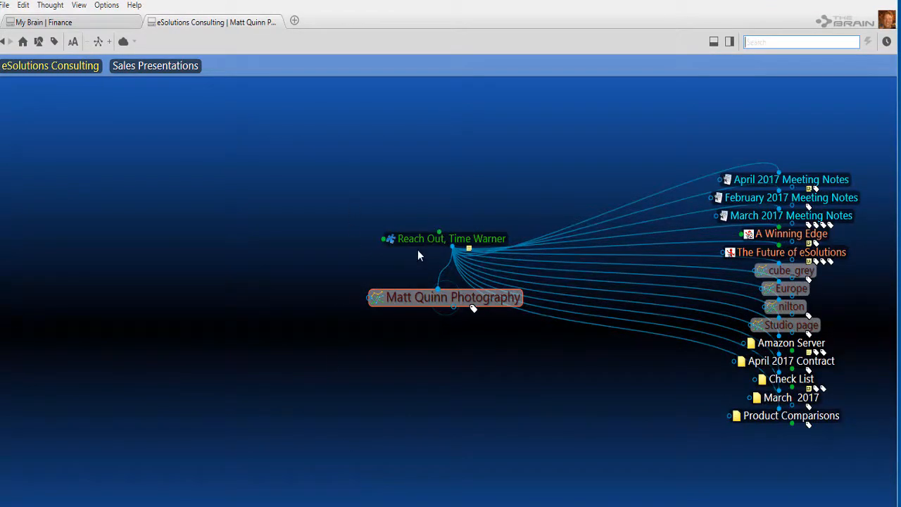
pyautogui.click(447, 239)
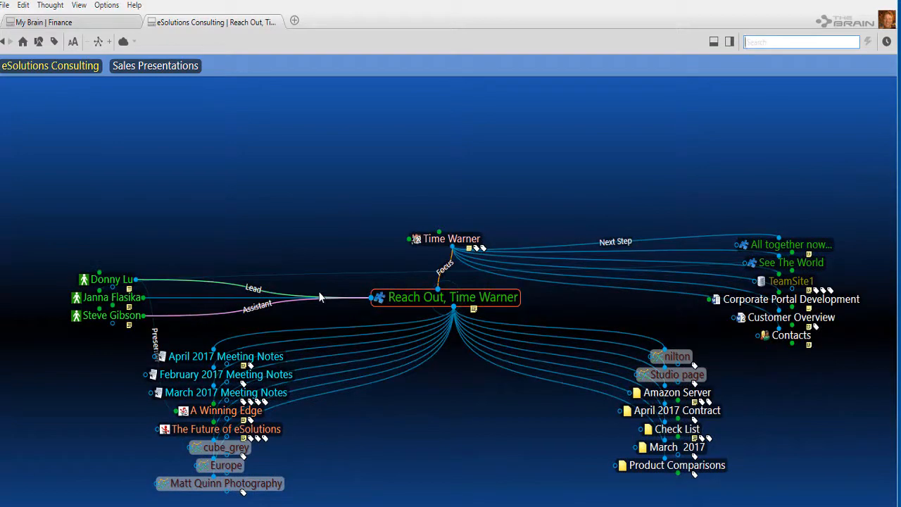
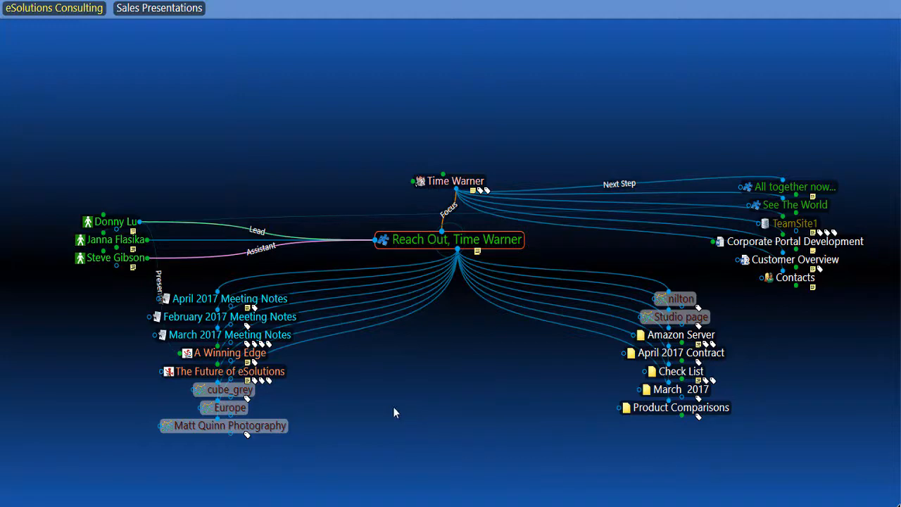
# - Open the nilton thought, widen its web page view, and swap the thought's name with its label
pyautogui.click(682, 301)
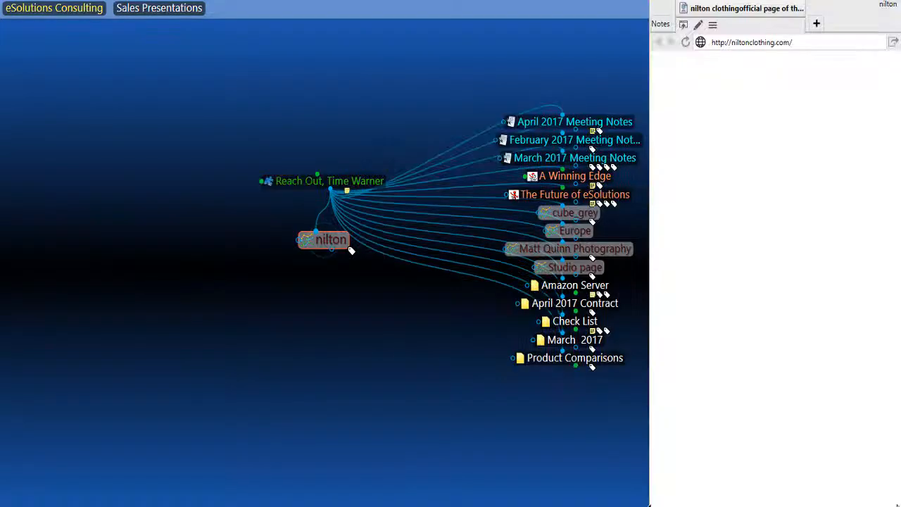
pyautogui.moveTo(645, 333); pyautogui.dragTo(561, 342)
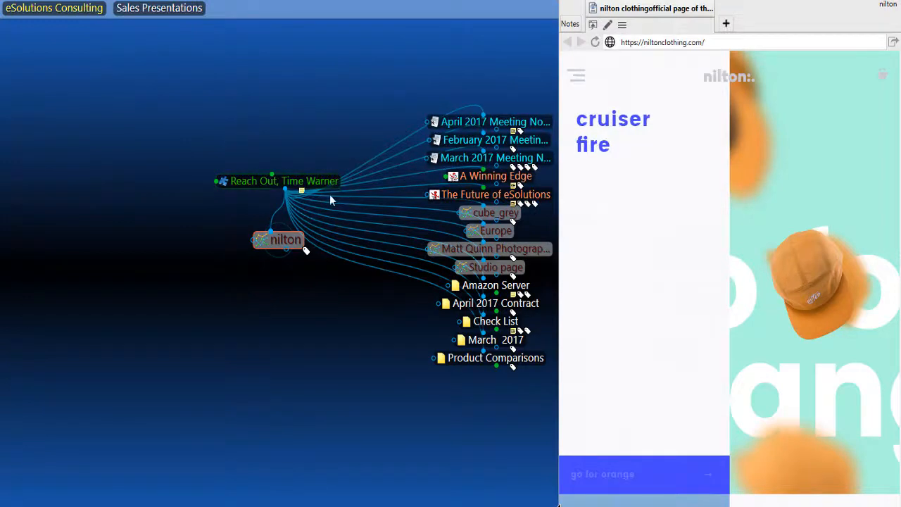
pyautogui.rightClick(284, 241)
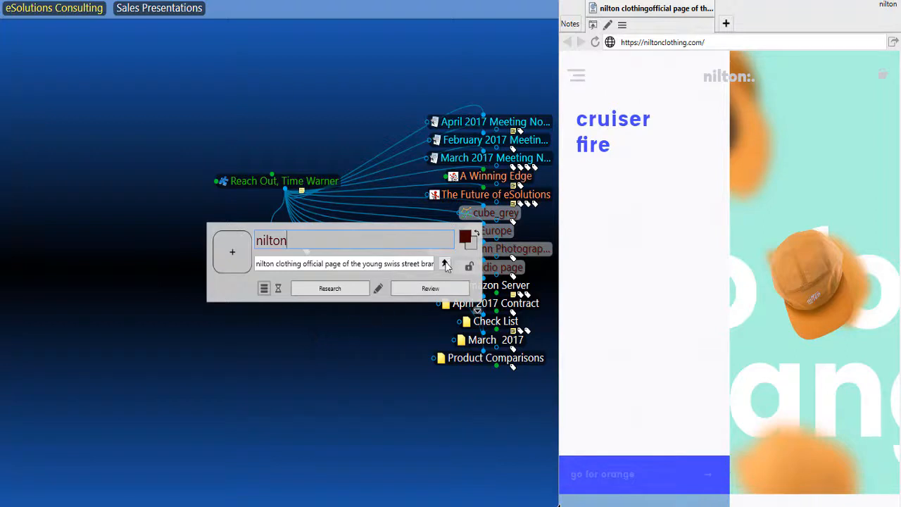
pyautogui.click(445, 264)
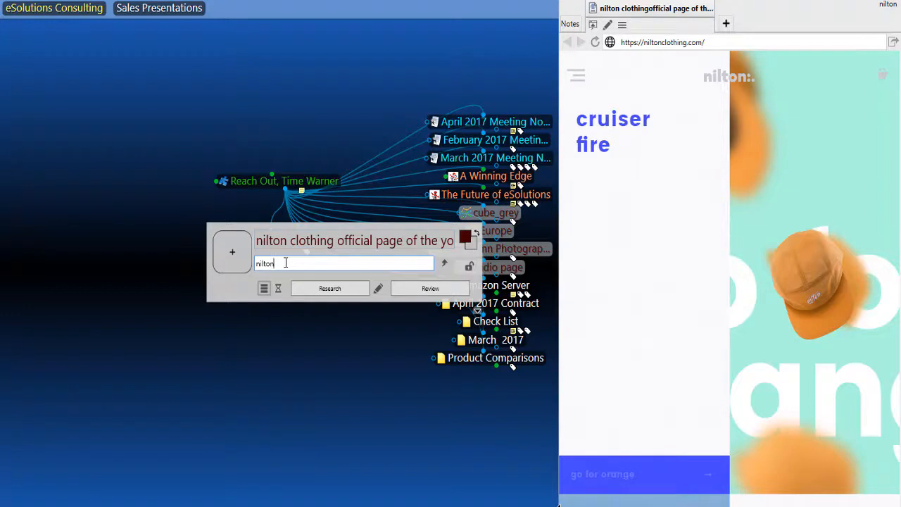
# - Replace the thought's label with "Clothing Site - great graphics" and swap it with the long page title so it becomes the name
pyautogui.moveTo(286, 262); pyautogui.dragTo(250, 266)
pyautogui.write('Clothing Site')
pyautogui.write('- great graphics')
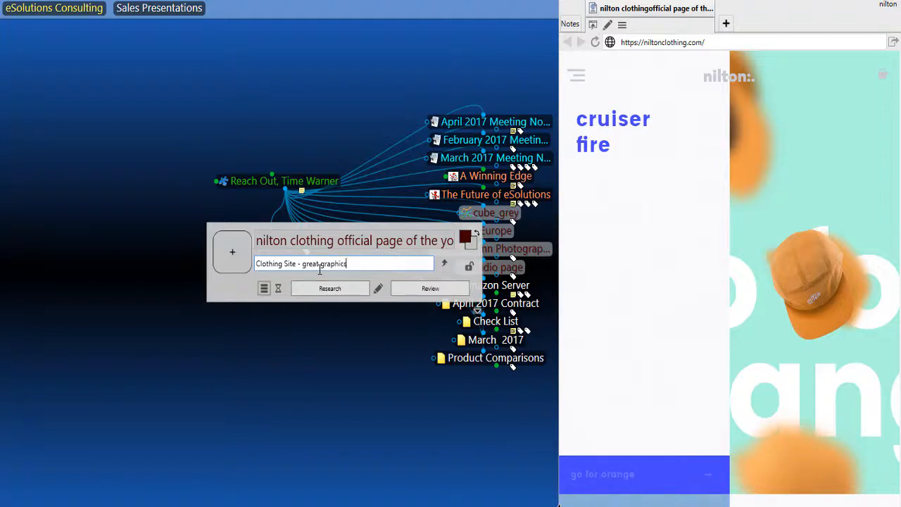
pyautogui.click(444, 265)
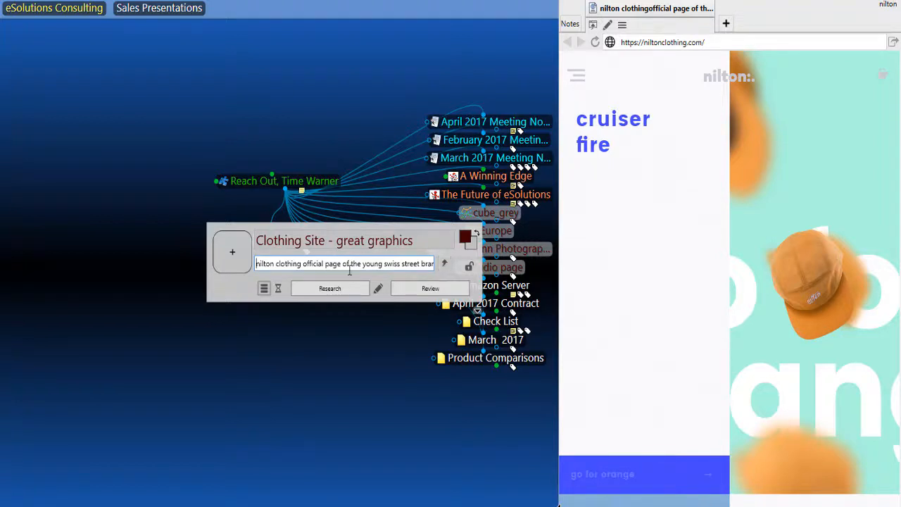
pyautogui.moveTo(257, 264); pyautogui.dragTo(385, 266)
pyautogui.click(333, 413)
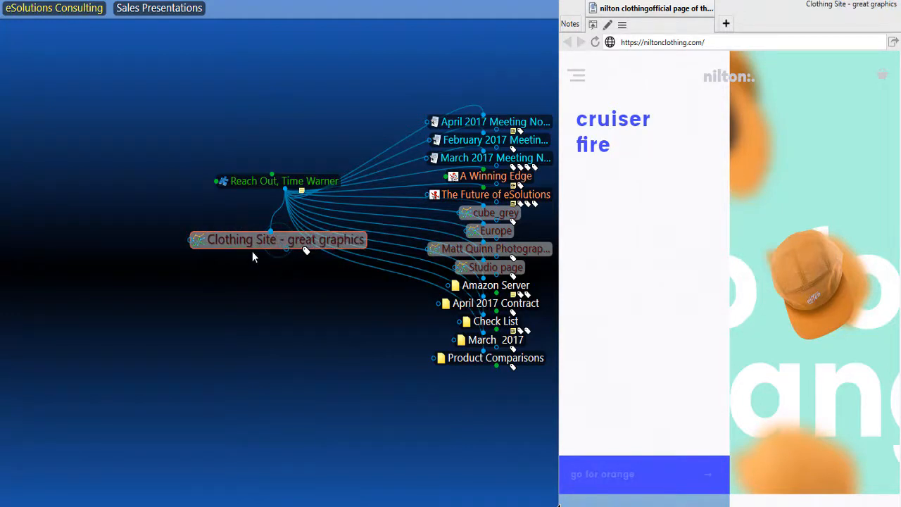
pyautogui.moveTo(253, 242)
# - Open the Studio page thought and create a new parent thought for it named "Sound Design"
pyautogui.click(491, 268)
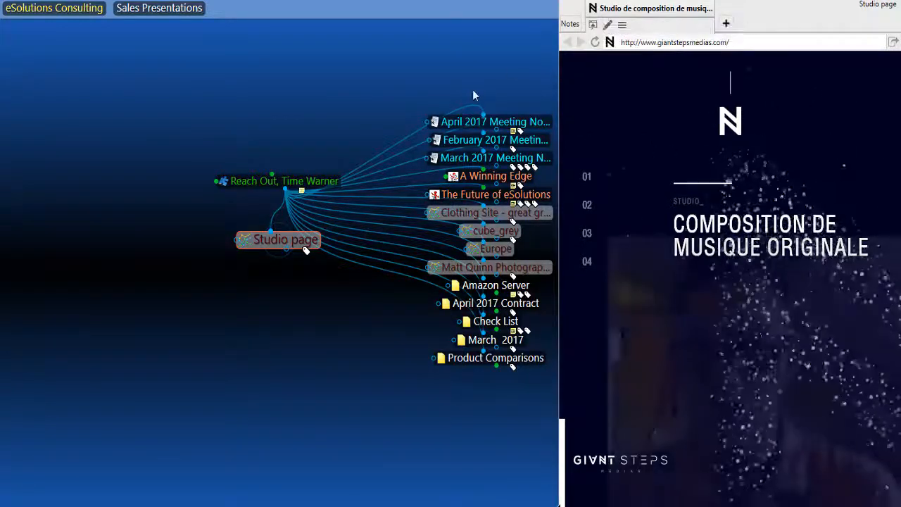
pyautogui.moveTo(271, 231); pyautogui.dragTo(147, 195)
pyautogui.write('S')
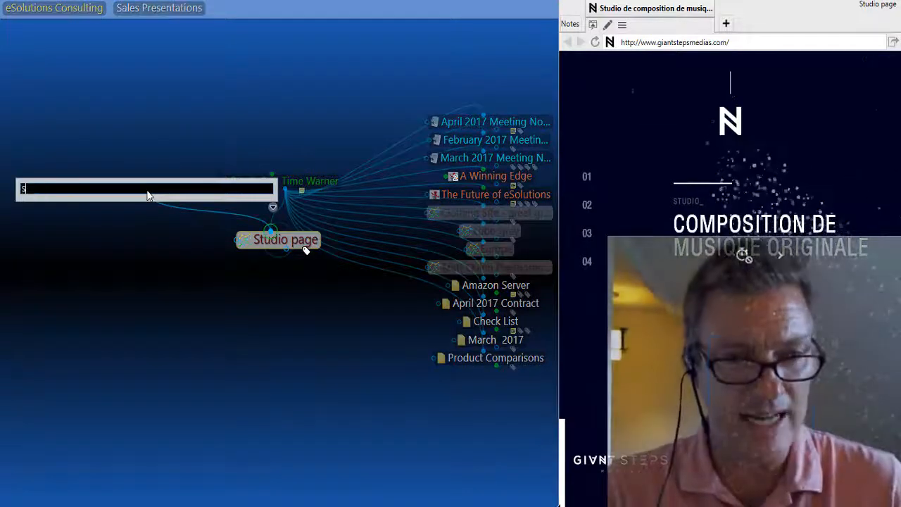
pyautogui.write('ound Des')
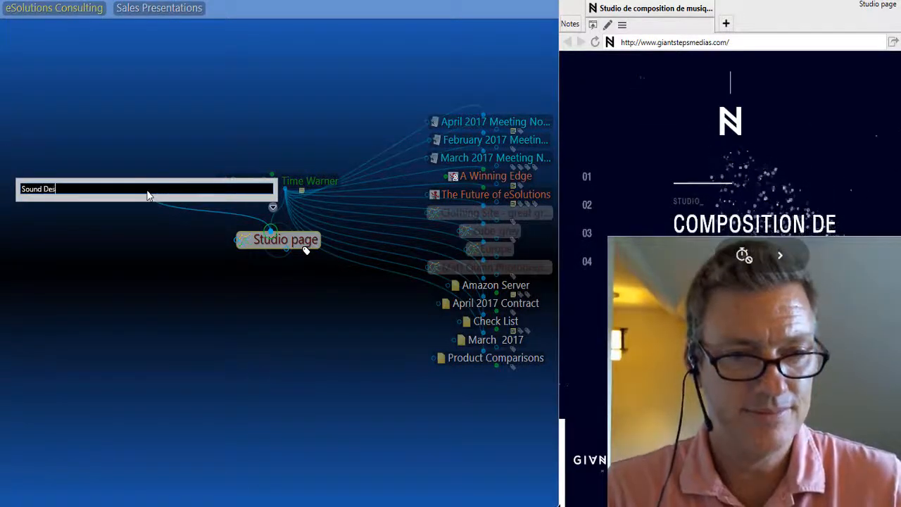
pyautogui.write('ign')
pyautogui.press('Return')
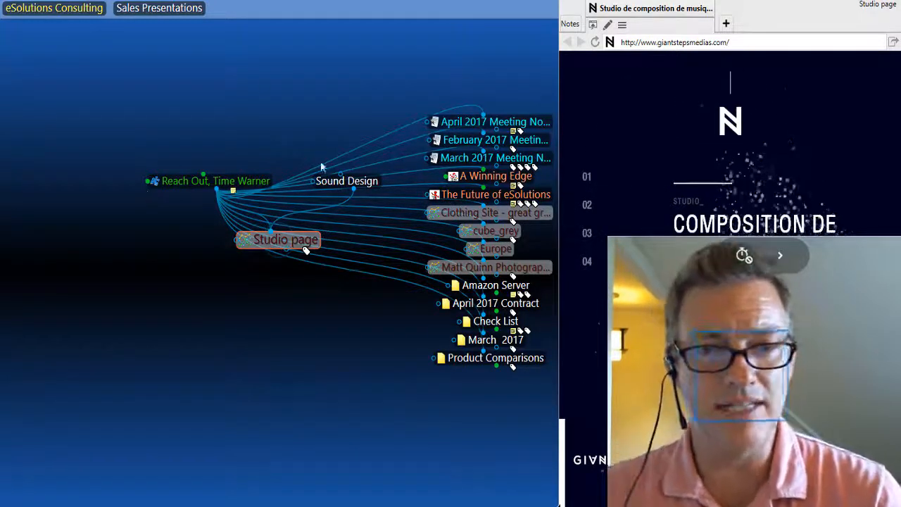
# - Link the existing thought "Research for Demos" as a parent of Sound Design
pyautogui.click(344, 180)
pyautogui.write('R')
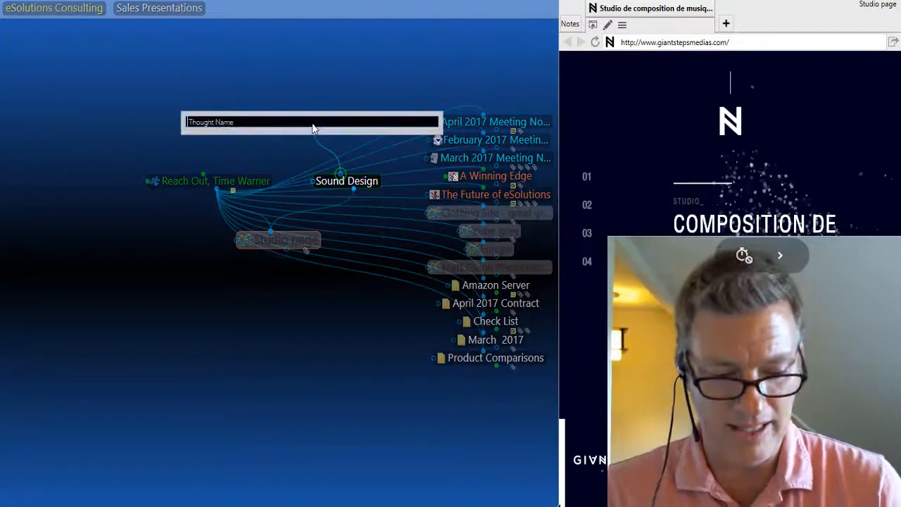
pyautogui.write('esearch')
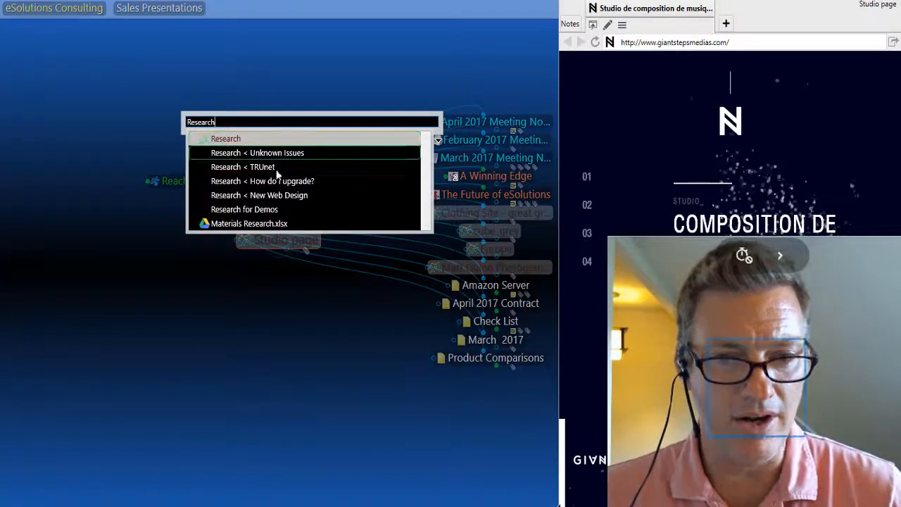
pyautogui.click(244, 210)
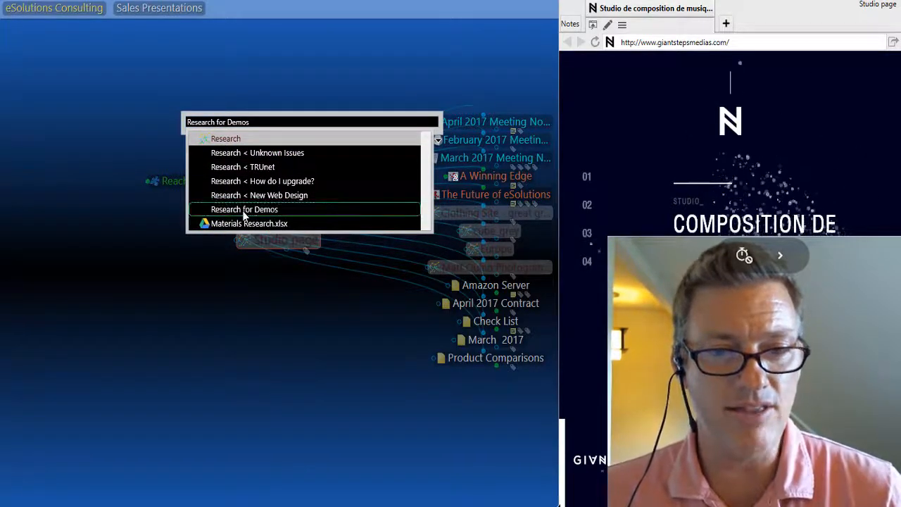
# - View the Sound Design thought's connections and return through Studio page to Reach Out, Time Warner
pyautogui.click(358, 183)
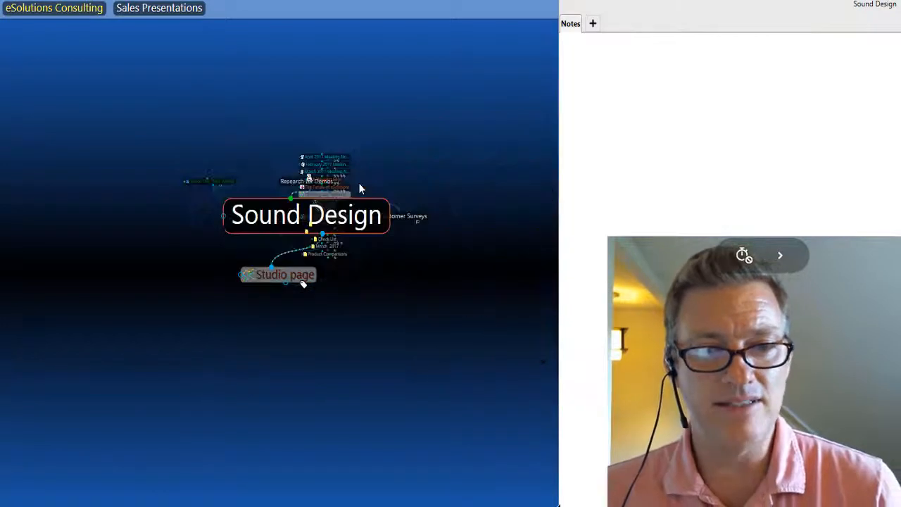
pyautogui.click(296, 301)
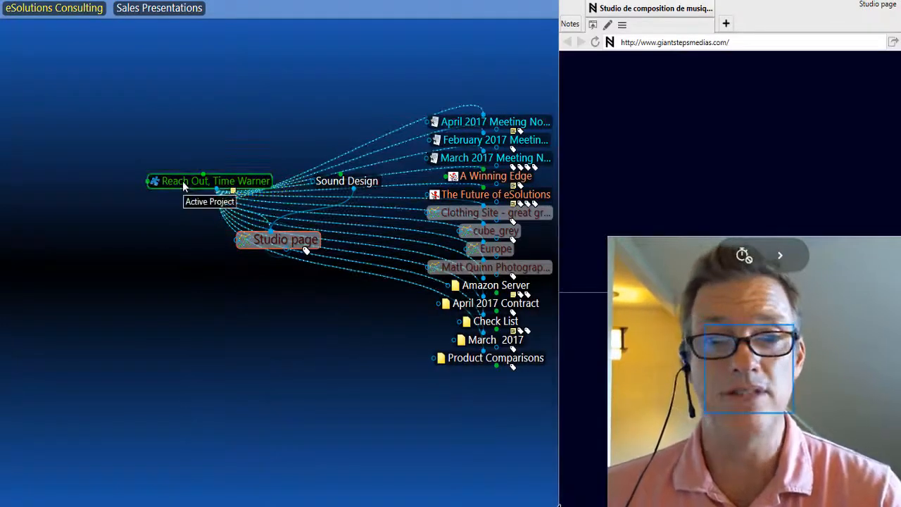
pyautogui.click(180, 185)
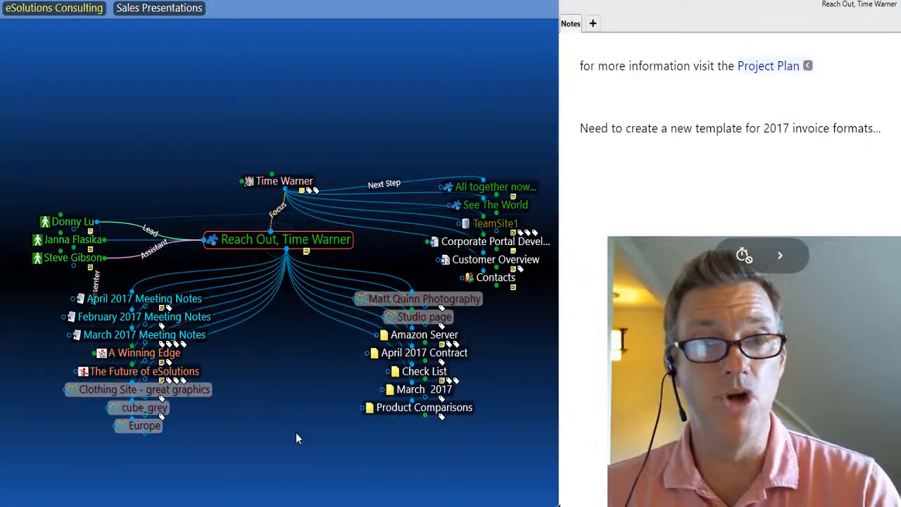